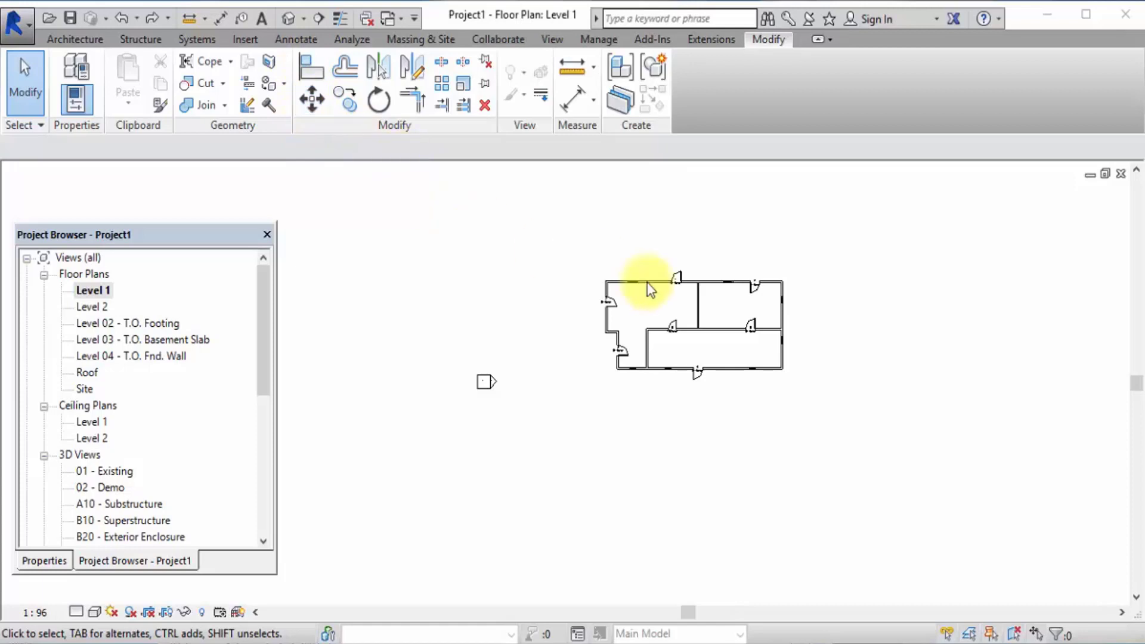
# Move door 1 along the upper exterior wall 1.5 m to the left, toward the neighbouring window.
pyautogui.click(708, 428)
pyautogui.scroll(5, 716, 289)
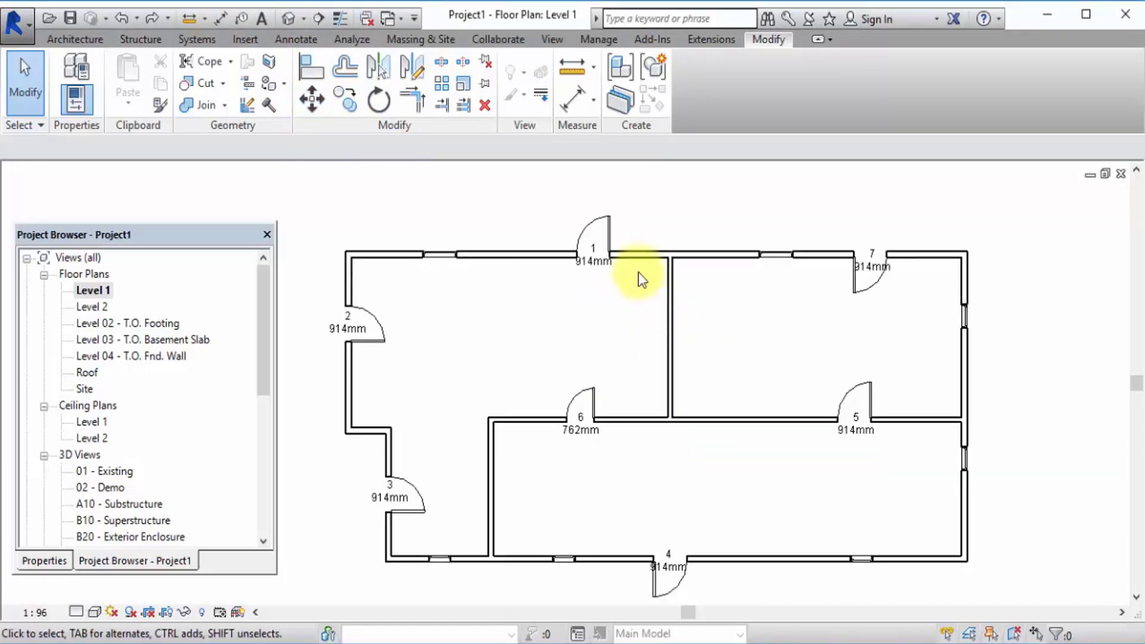
pyautogui.click(611, 241)
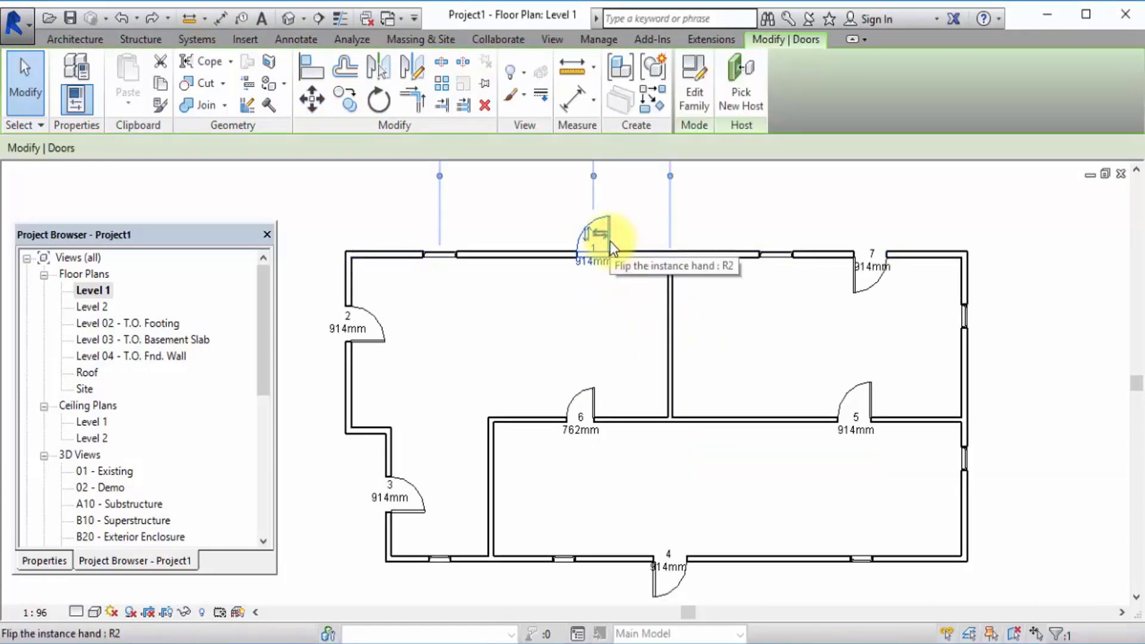
pyautogui.click(321, 105)
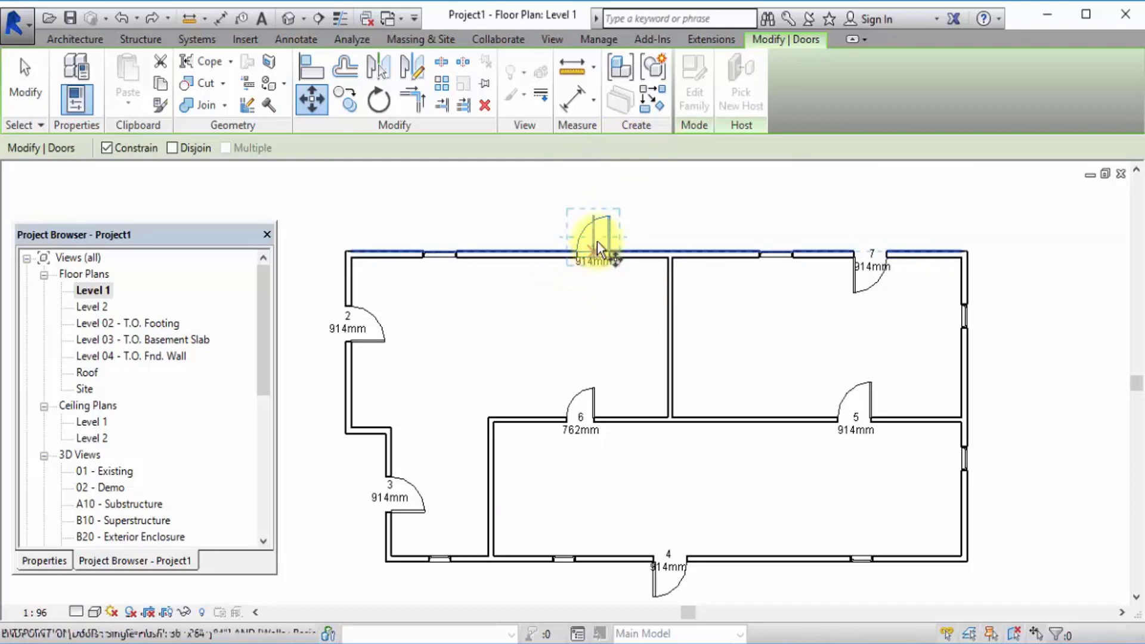
pyautogui.click(613, 216)
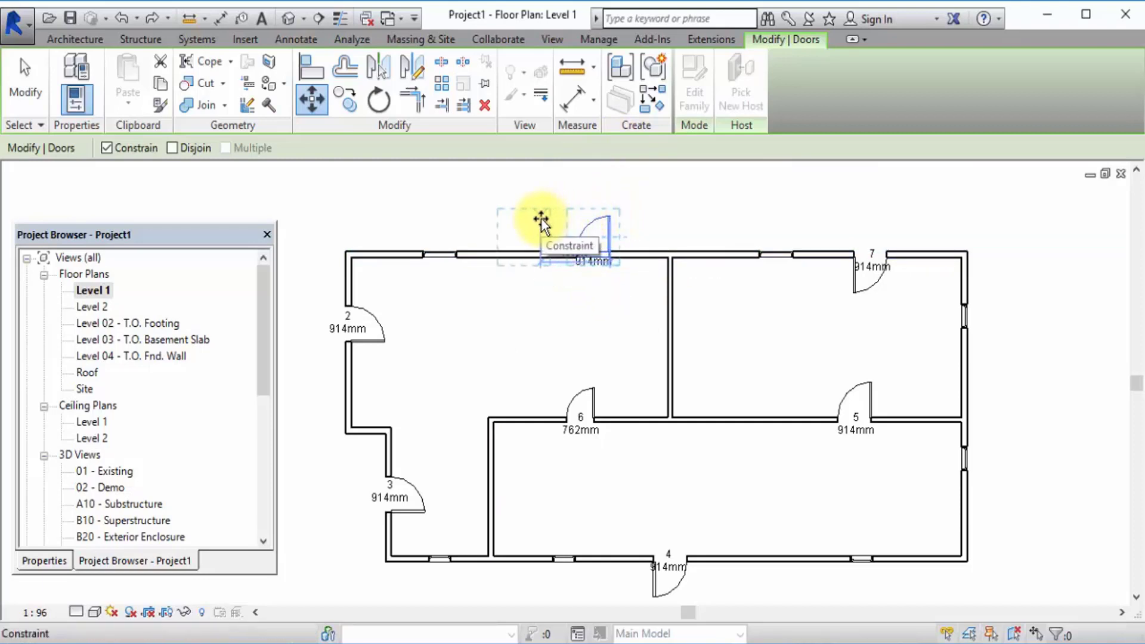
pyautogui.write('1.5m')
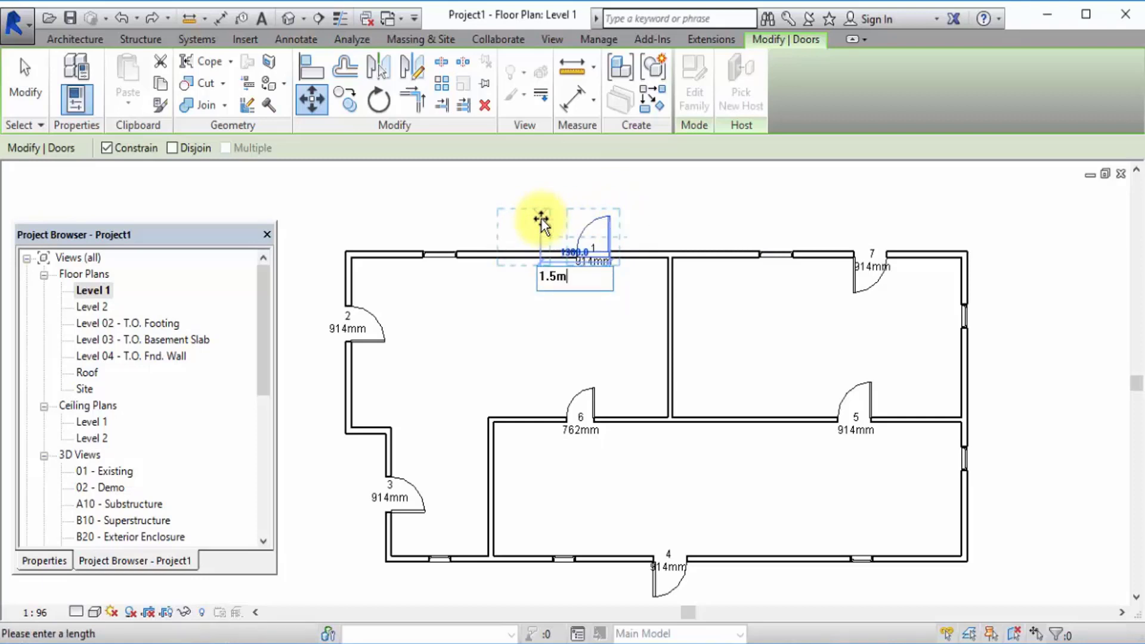
pyautogui.press('Return')
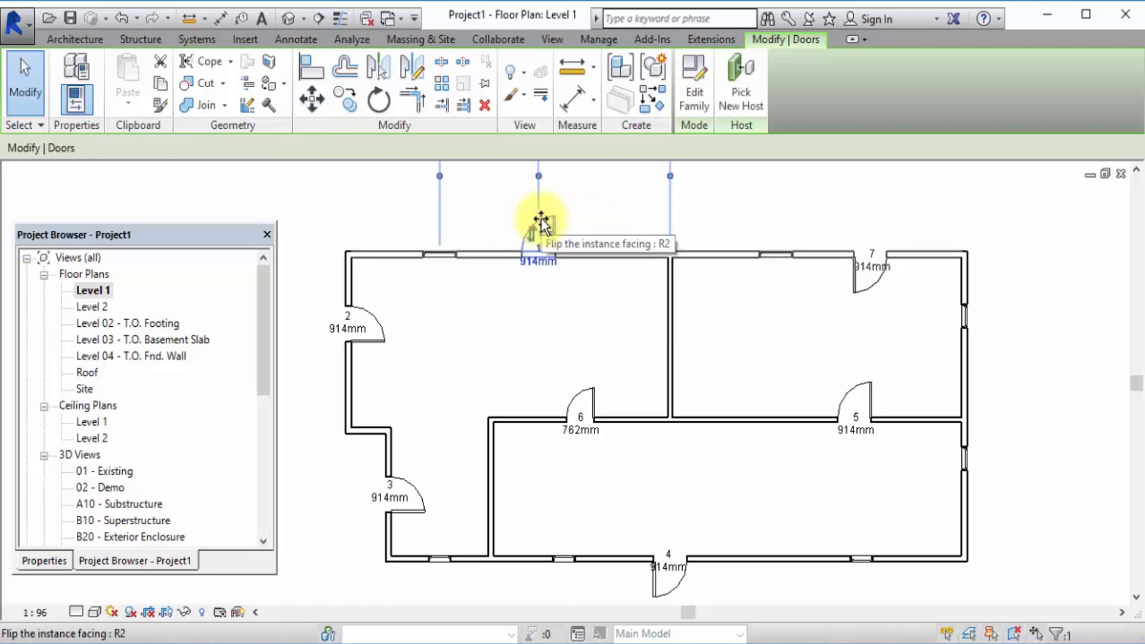
pyautogui.click(764, 187)
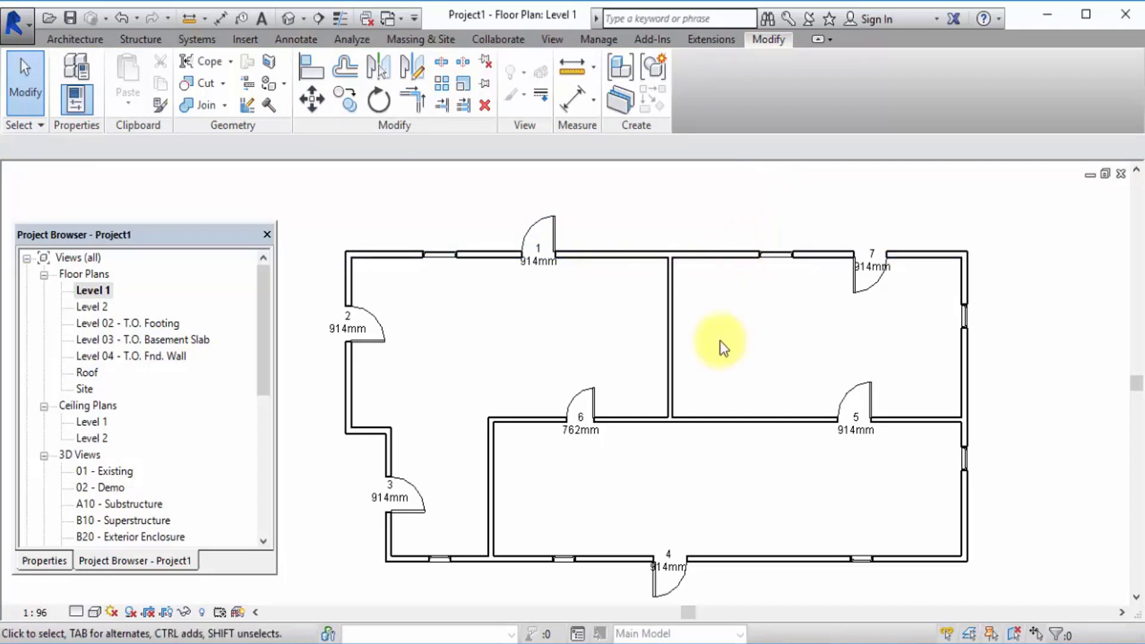
# Move the vertical partition wall between the two upper rooms 1.2 m to the right.
pyautogui.click(671, 342)
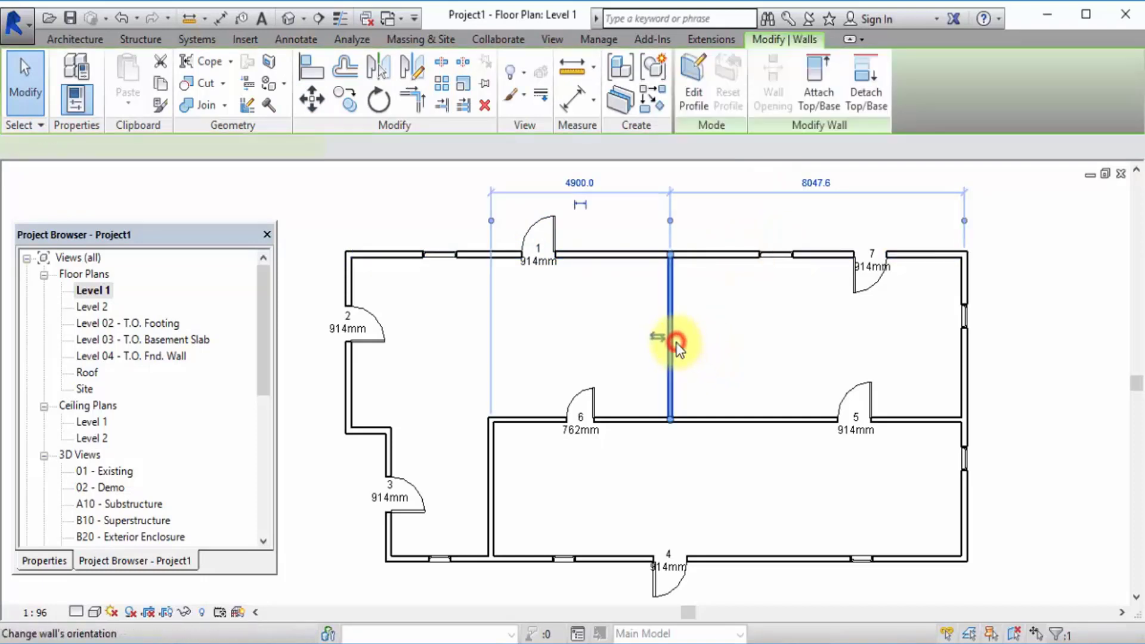
pyautogui.click(322, 105)
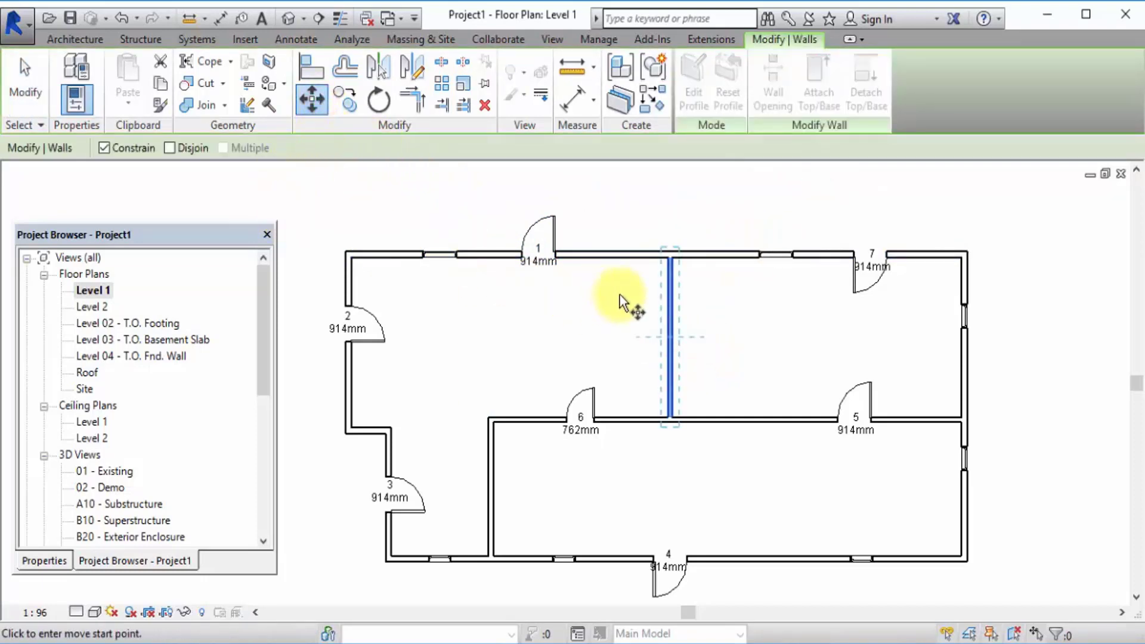
pyautogui.click(658, 344)
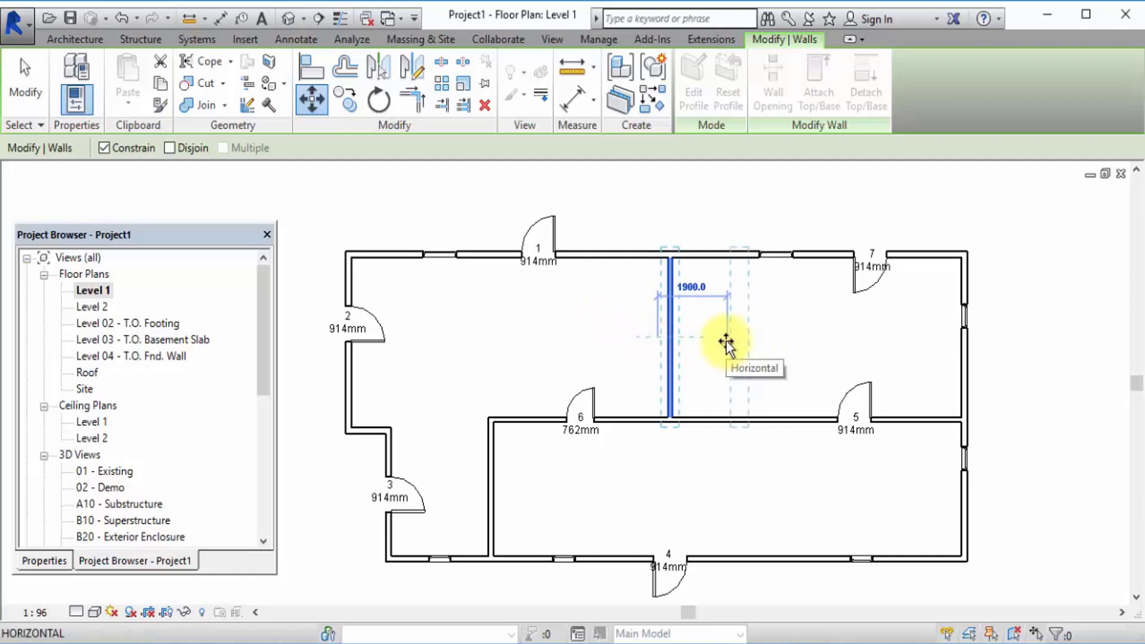
pyautogui.write('1.')
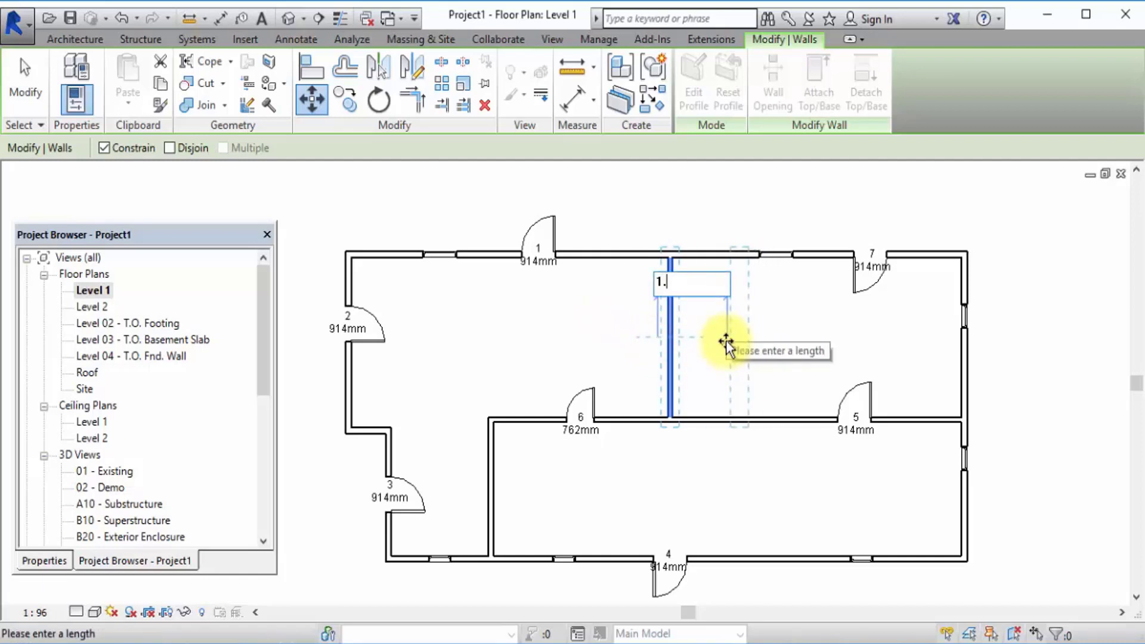
pyautogui.write('2m')
pyautogui.press('Return')
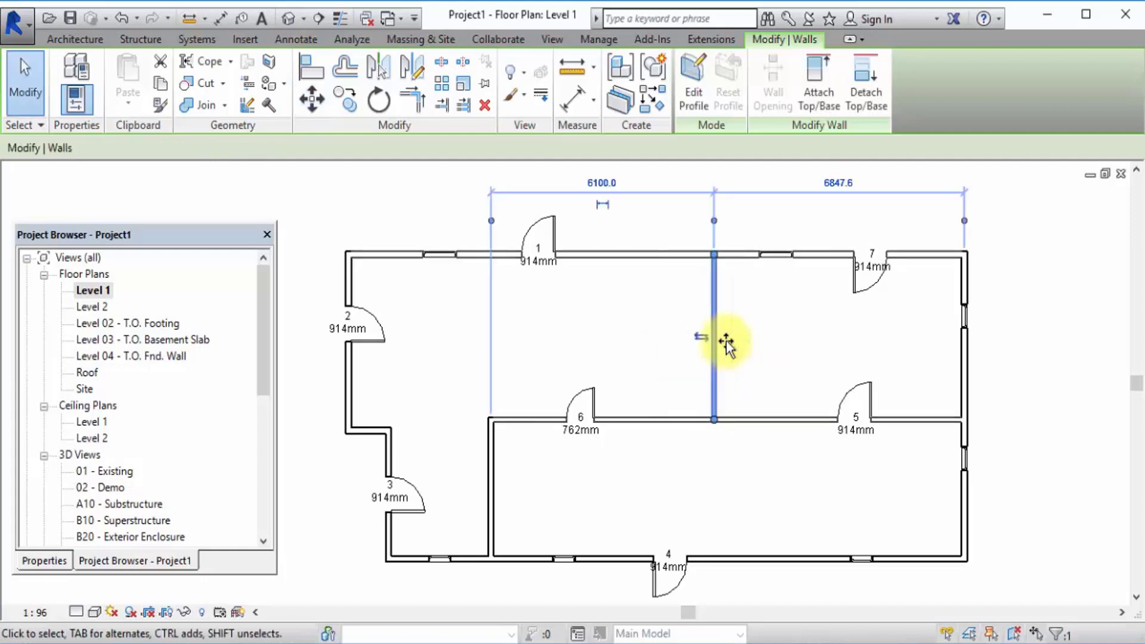
pyautogui.click(740, 347)
# Move the vertical partition with Constrain off to outside the building's right side, unjoining it from the connected walls.
pyautogui.click(712, 323)
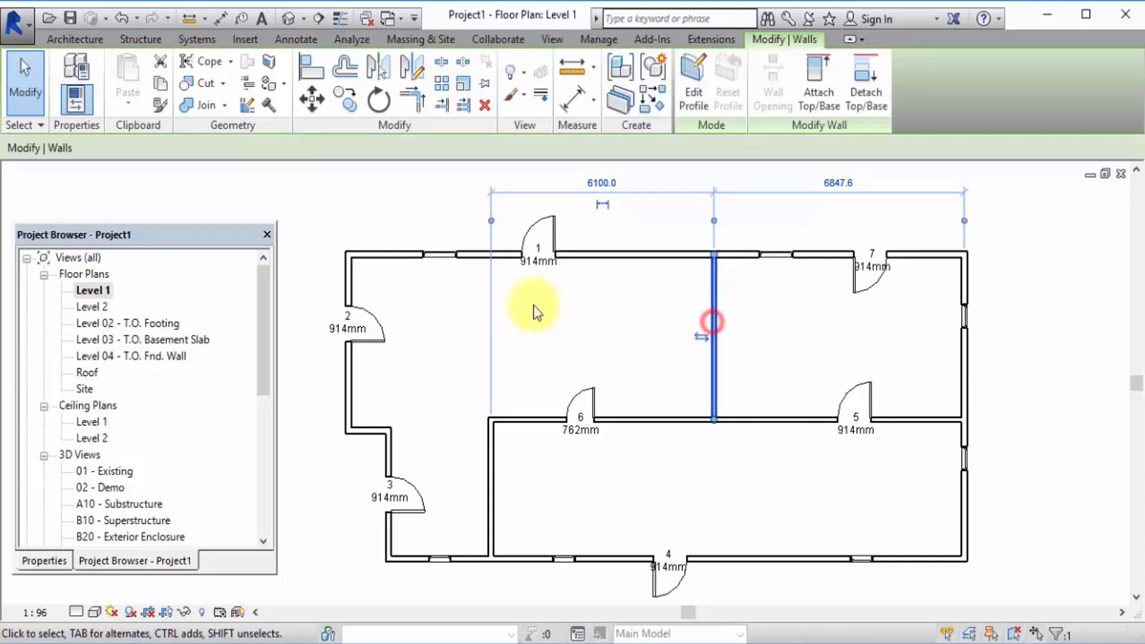
pyautogui.click(311, 100)
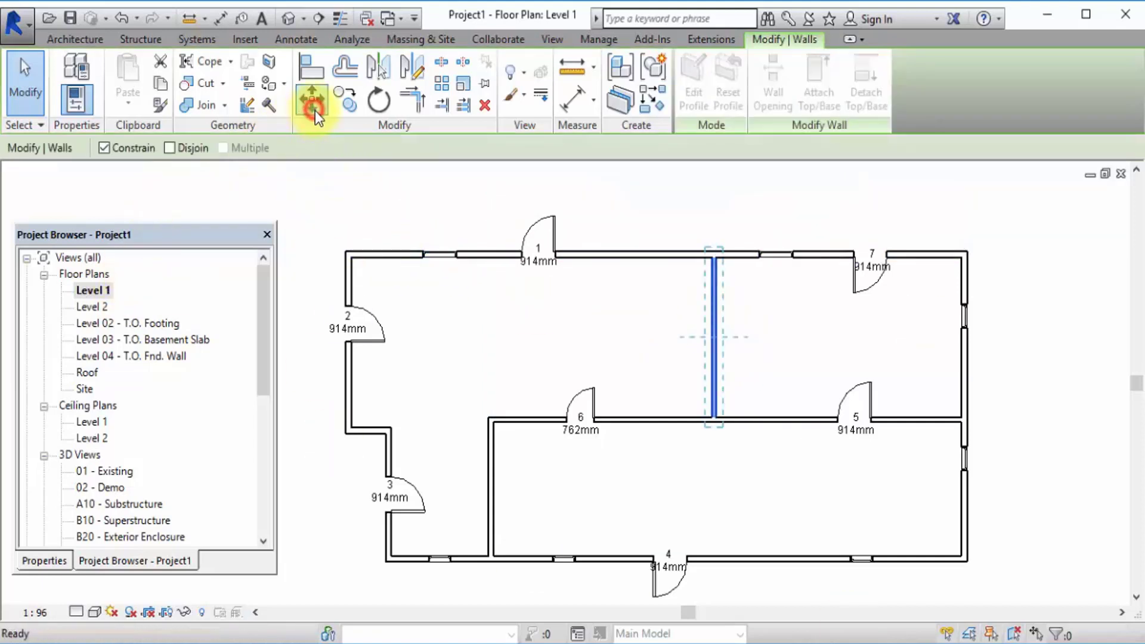
pyautogui.click(104, 147)
pyautogui.click(685, 340)
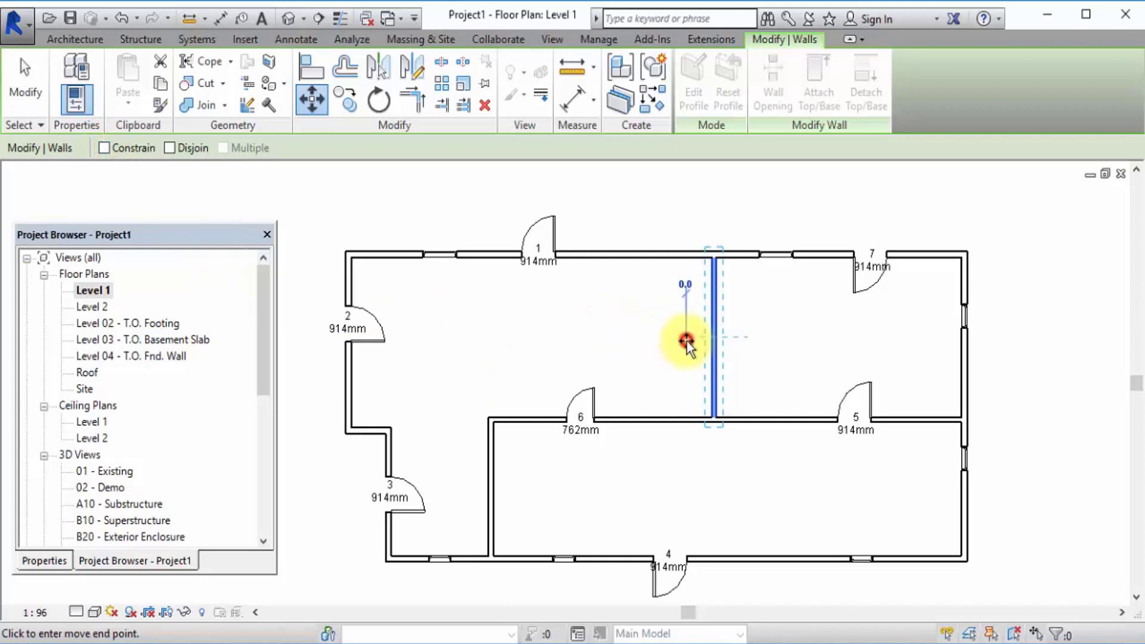
pyautogui.scroll(-1, 149, 509)
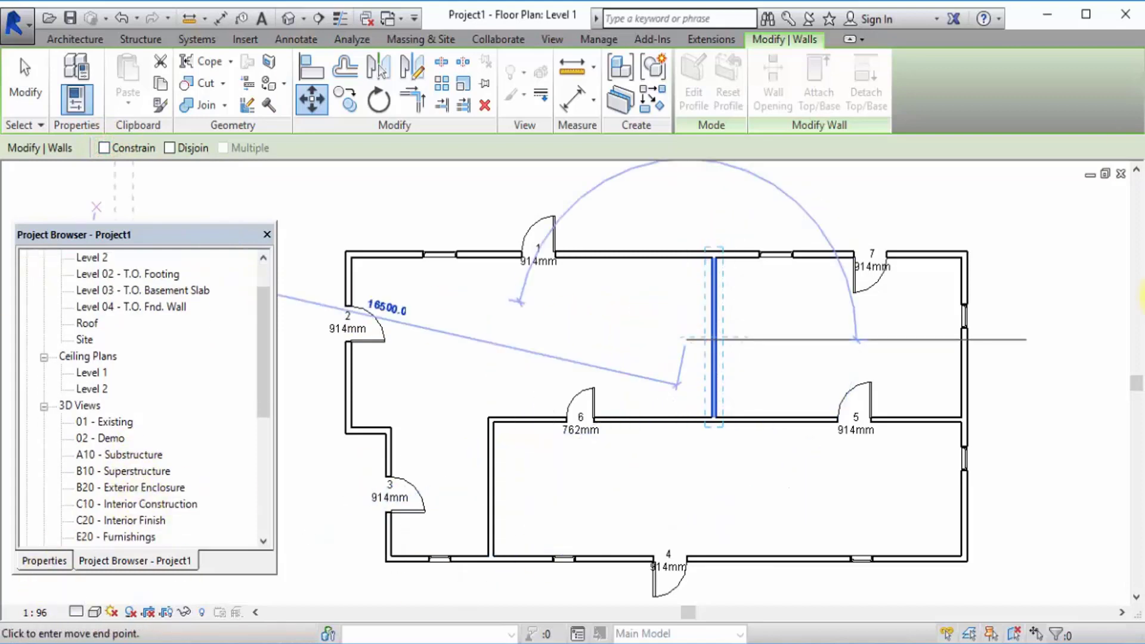
pyautogui.click(1051, 288)
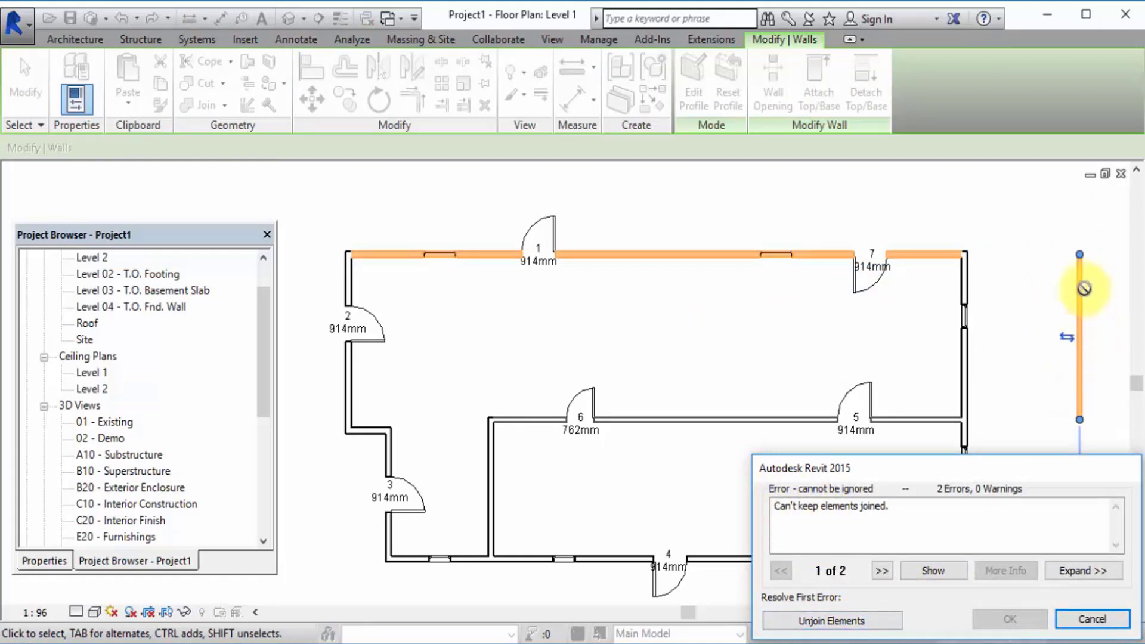
pyautogui.click(822, 621)
pyautogui.click(1031, 336)
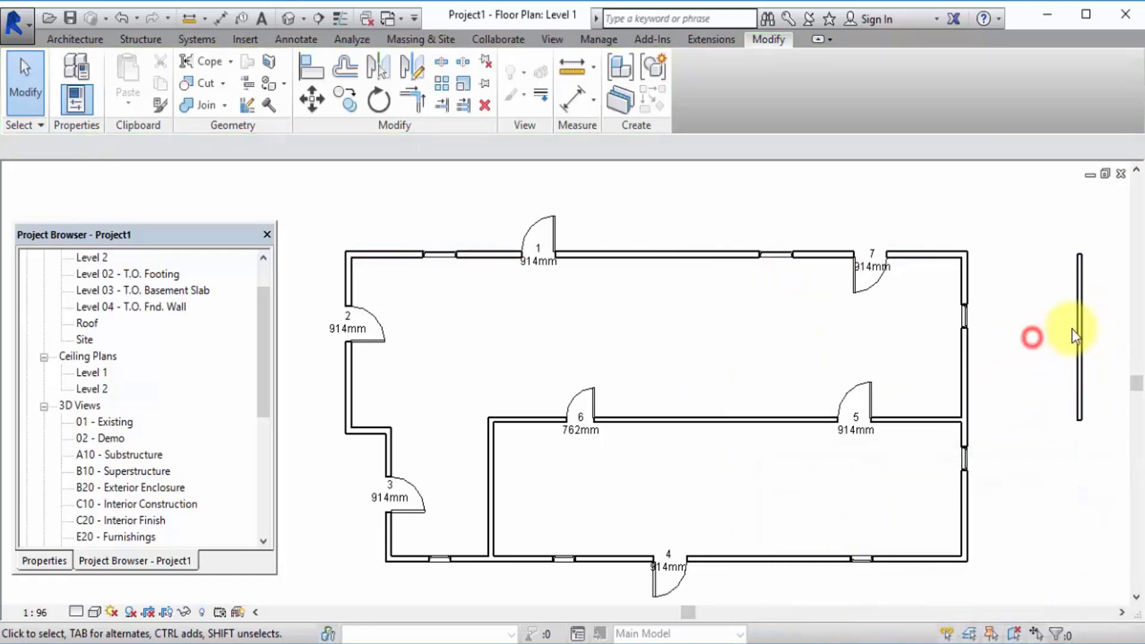
# Reposition the detached wall freehand in the open area above and to the left of the building.
pyautogui.scroll(-3, 942, 385)
pyautogui.moveTo(1007, 373); pyautogui.dragTo(1034, 251)
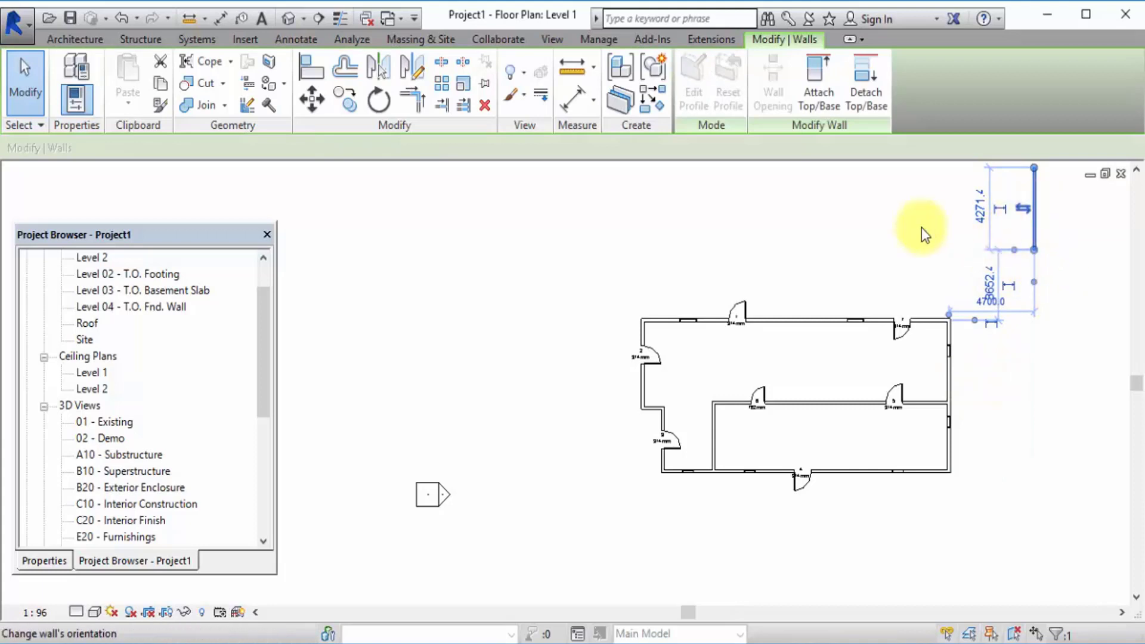
pyautogui.click(854, 244)
pyautogui.moveTo(1035, 213); pyautogui.dragTo(568, 225)
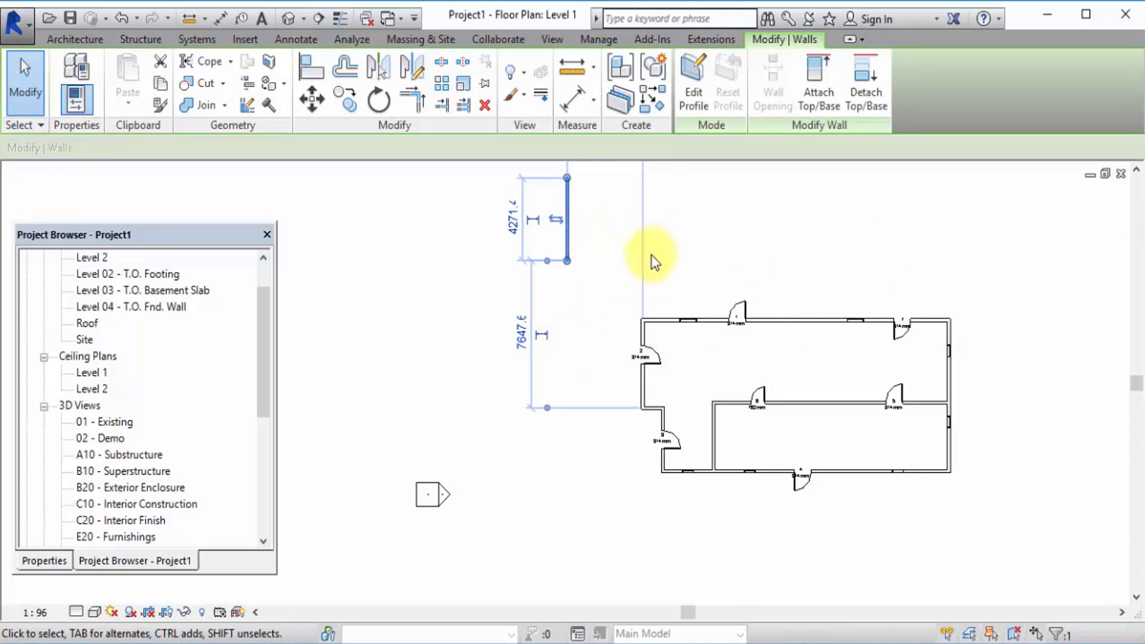
pyautogui.click(684, 223)
pyautogui.scroll(-3, 595, 272)
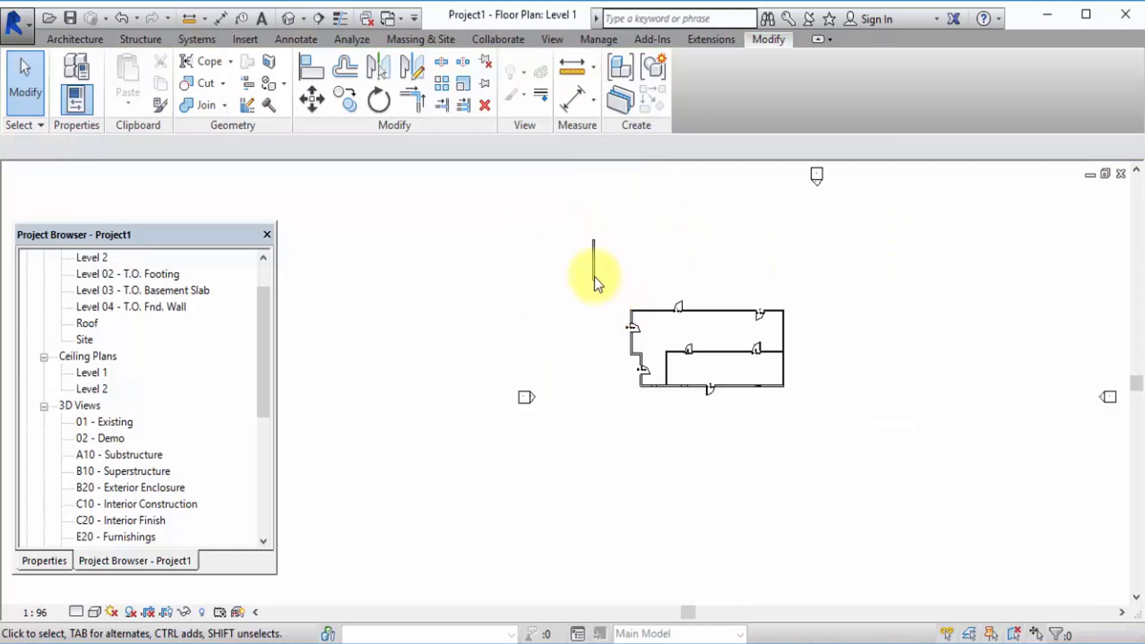
pyautogui.scroll(3, 626, 239)
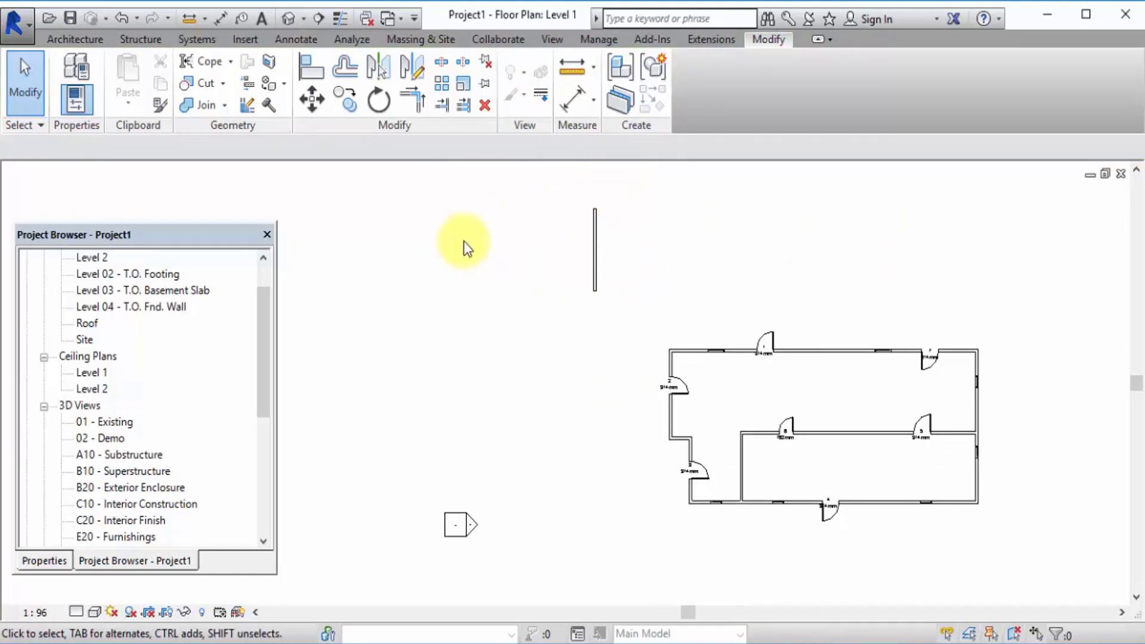
pyautogui.click(598, 232)
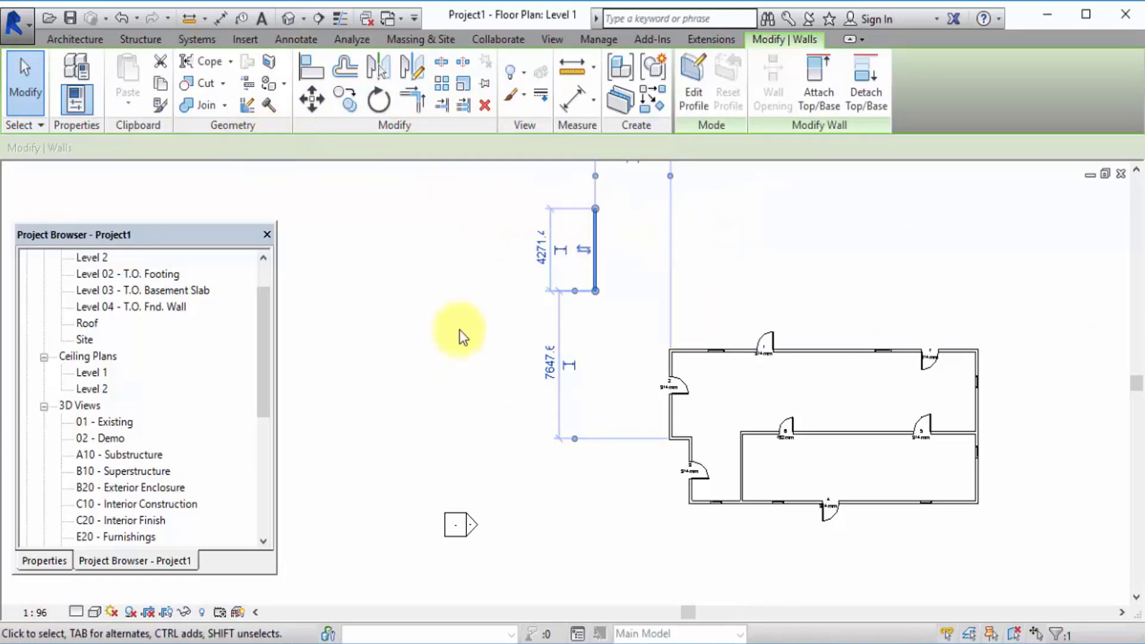
pyautogui.click(452, 263)
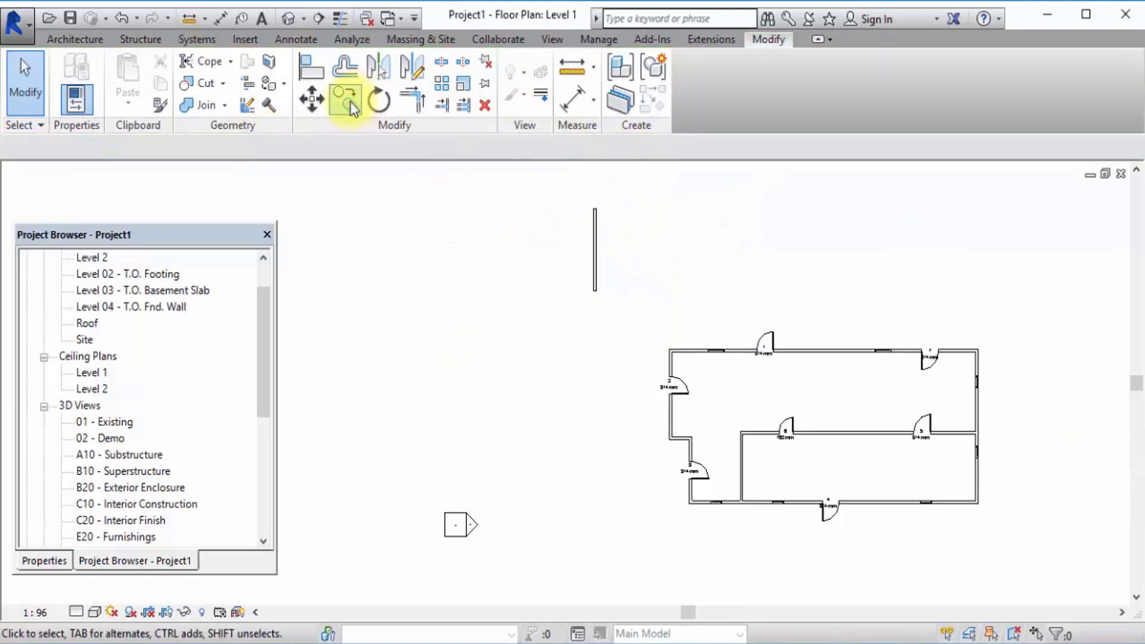
# Copy the detached wall about 2800 mm horizontally to the right with Constrain enabled.
pyautogui.click(596, 221)
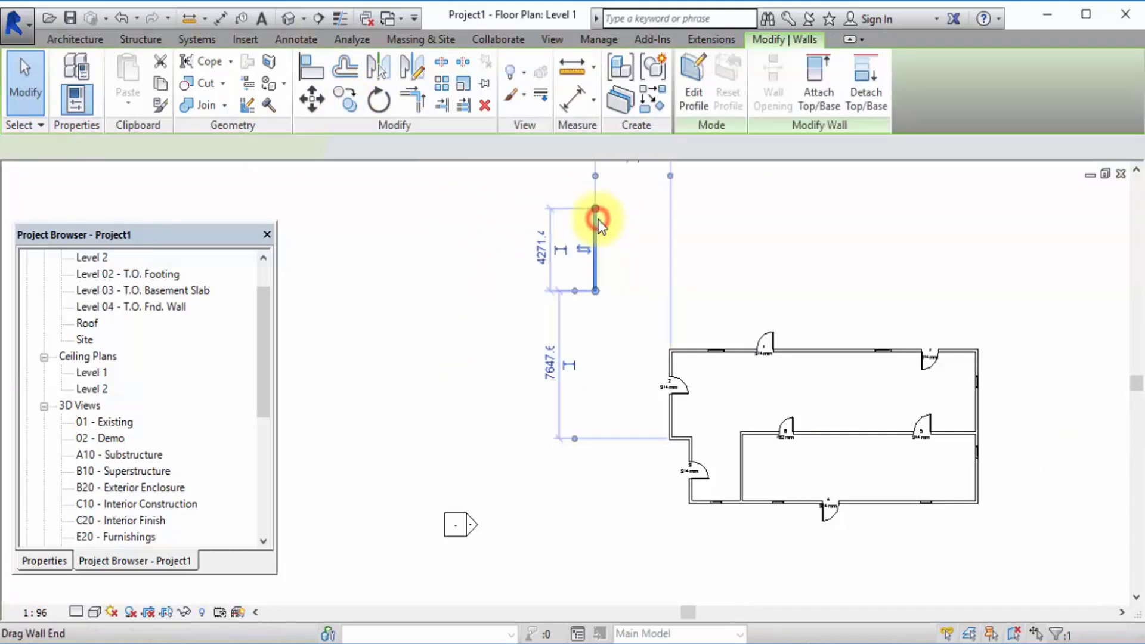
pyautogui.click(348, 96)
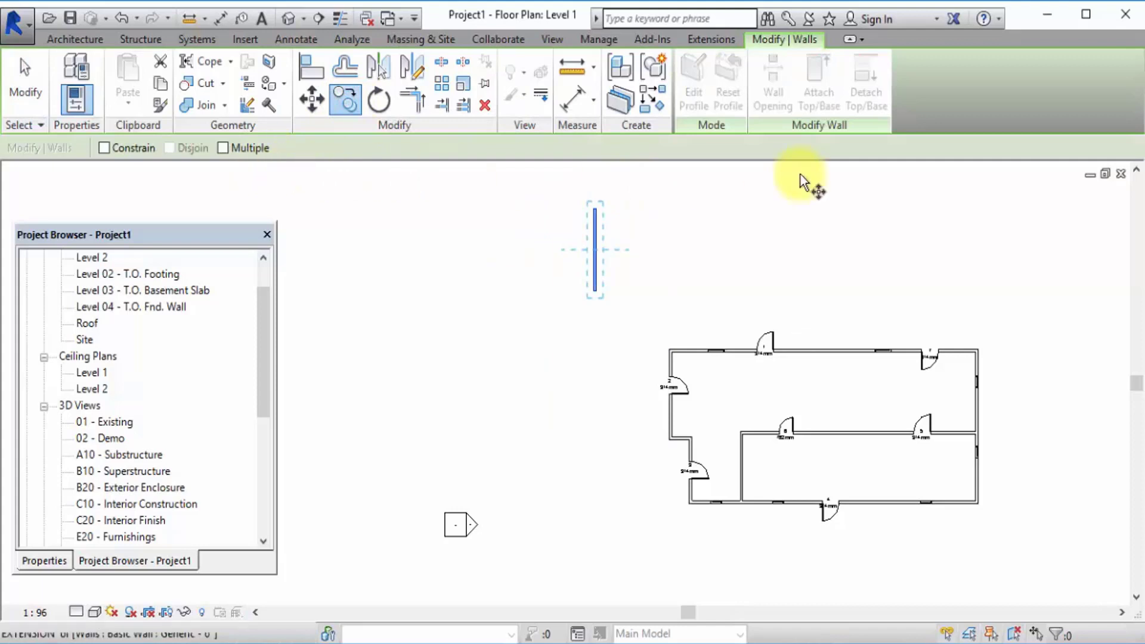
pyautogui.click(103, 148)
pyautogui.click(587, 220)
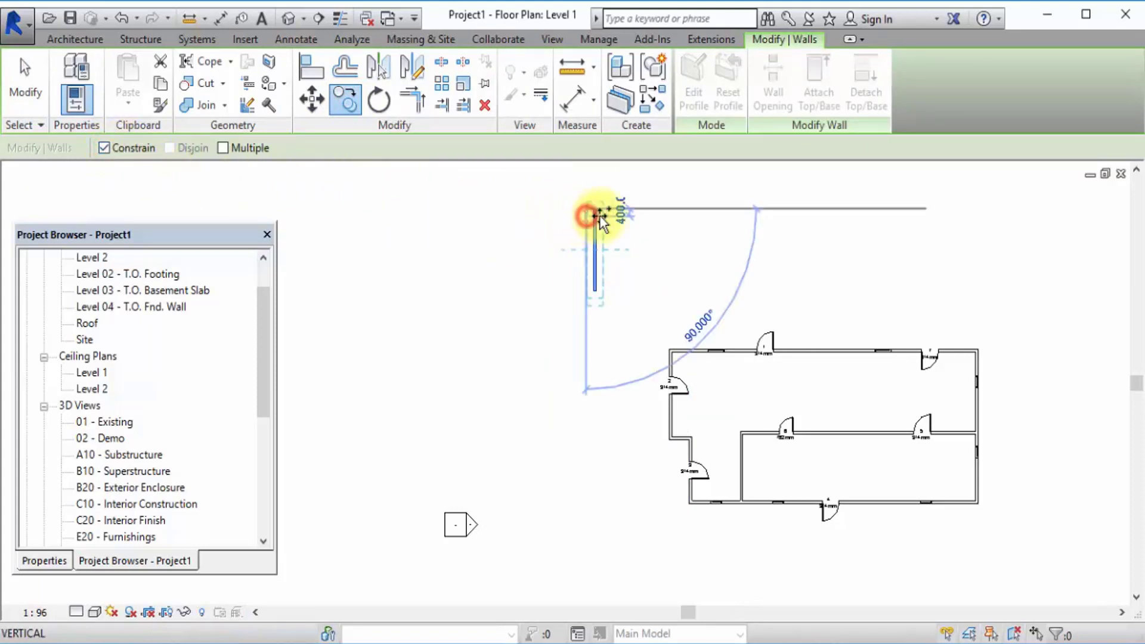
pyautogui.scroll(-3, 630, 239)
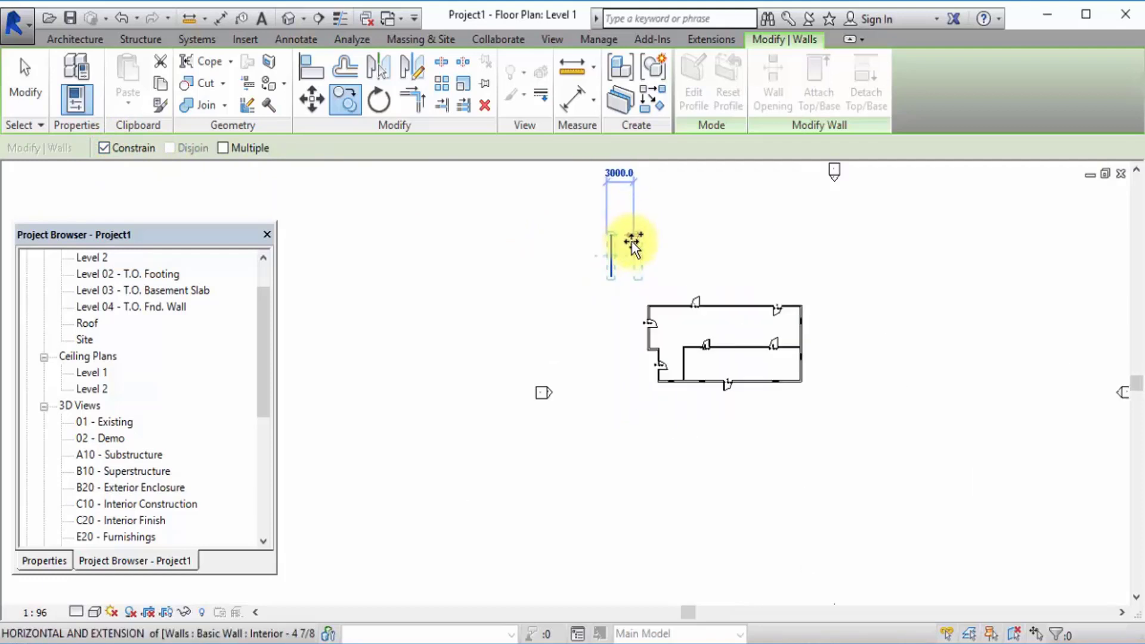
pyautogui.scroll(3, 631, 241)
pyautogui.click(632, 258)
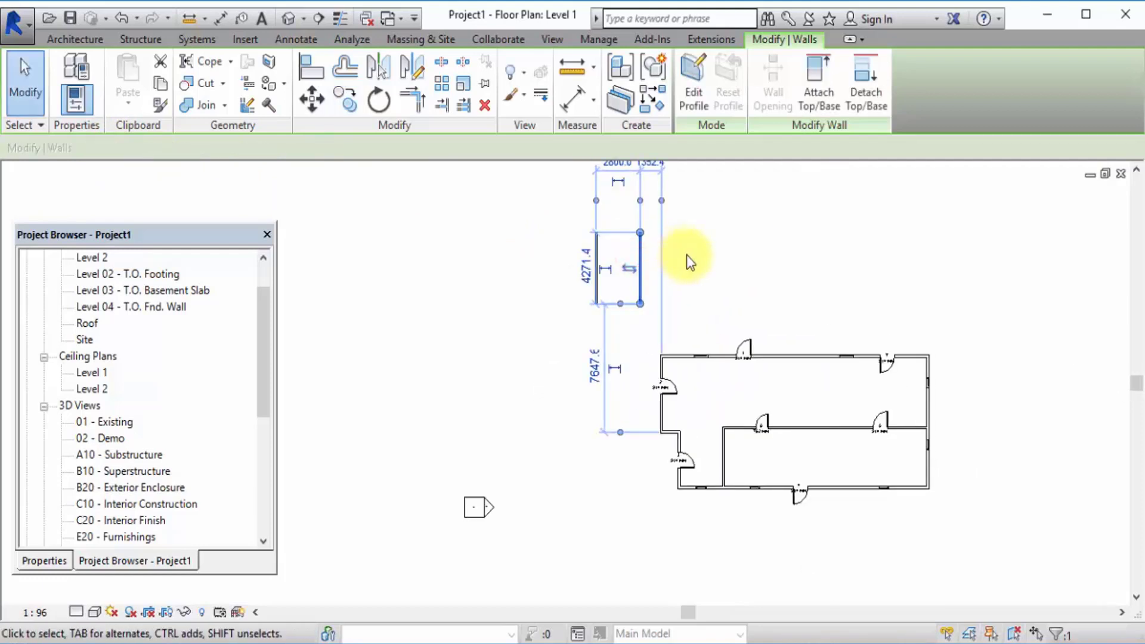
pyautogui.scroll(-2, 611, 206)
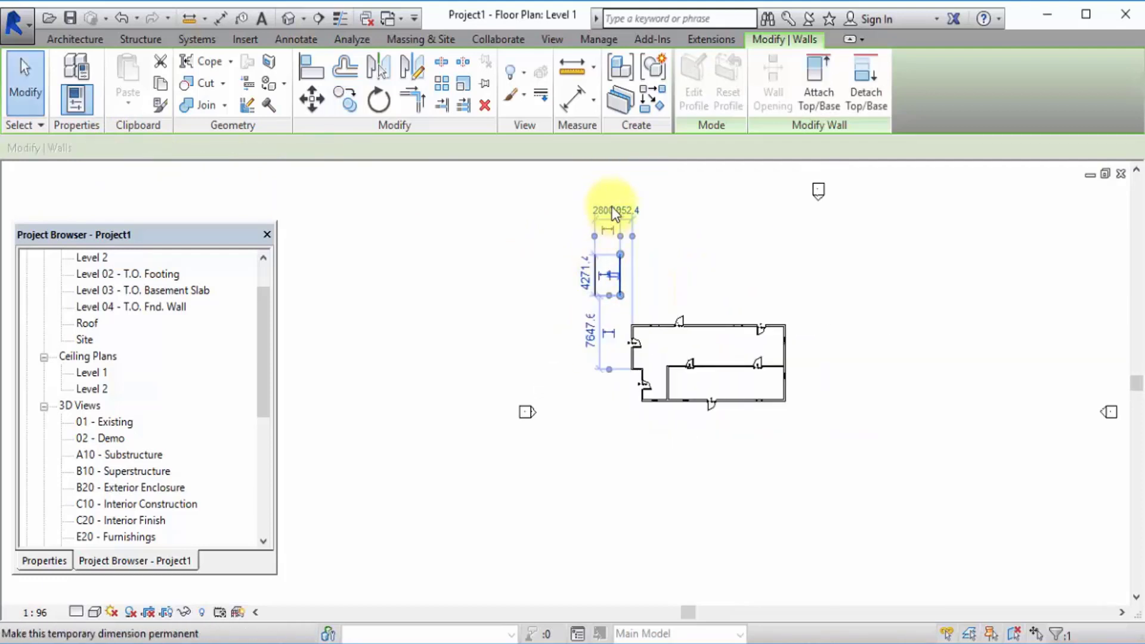
pyautogui.scroll(3, 611, 207)
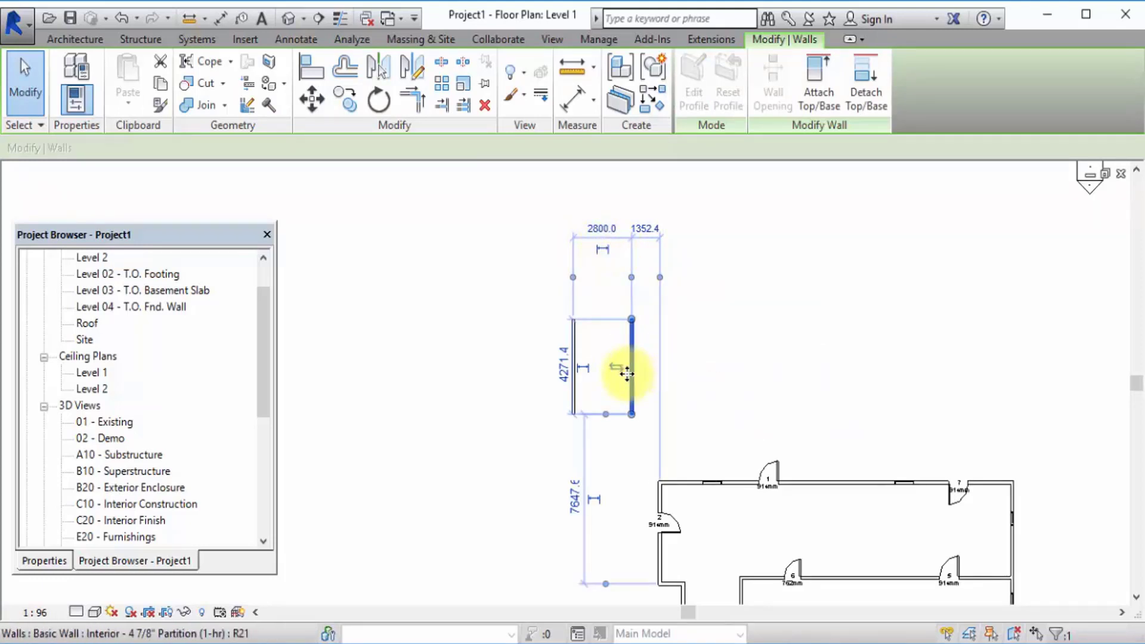
pyautogui.click(801, 334)
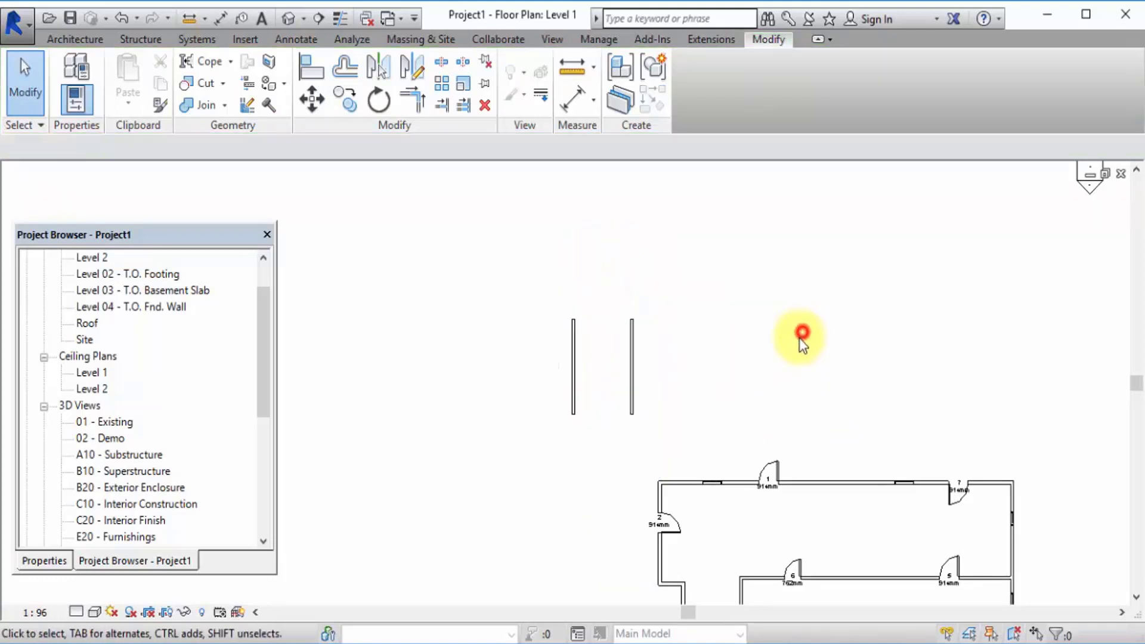
# Copy the right-hand detached wall horizontally to the right three times at 2 m intervals, with Constrain and Multiple enabled.
pyautogui.click(631, 361)
pyautogui.click(353, 101)
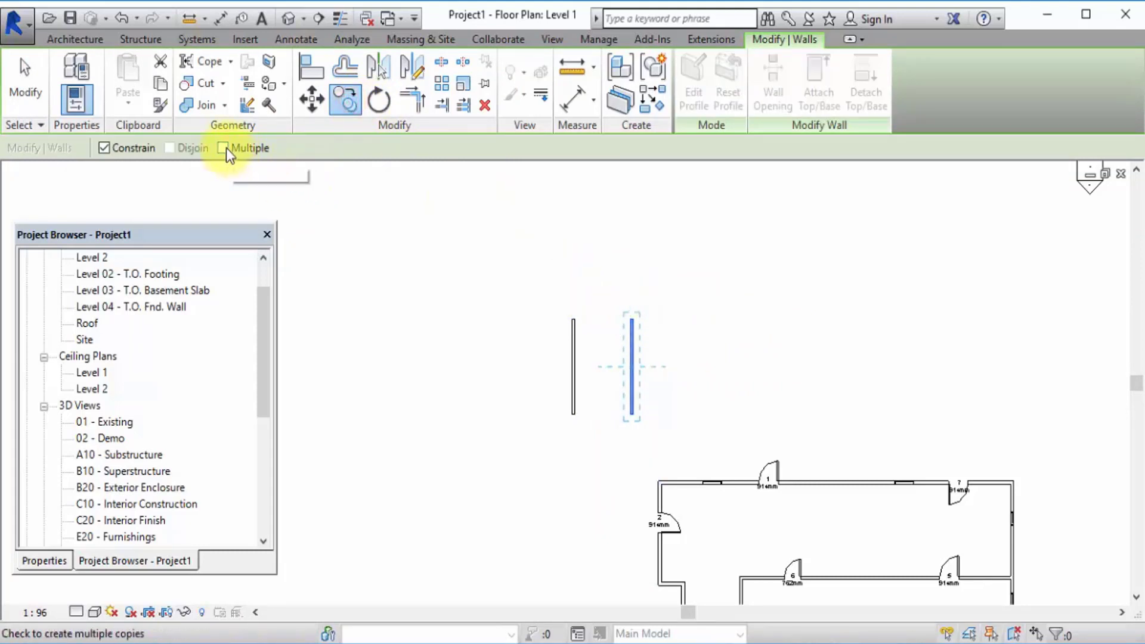
pyautogui.click(224, 148)
pyautogui.click(626, 319)
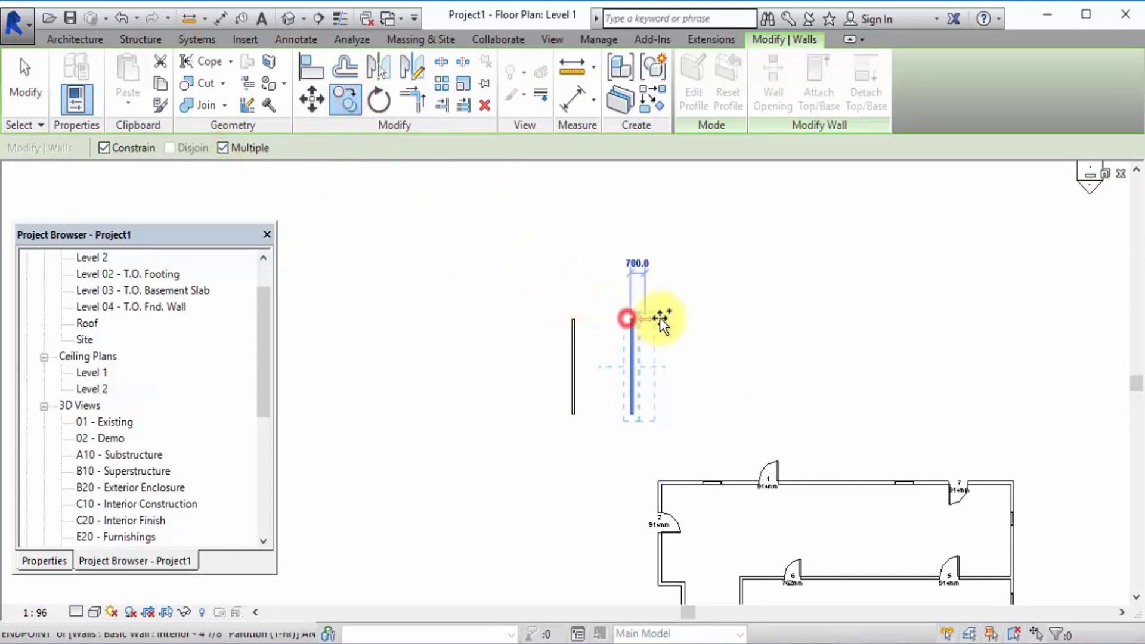
pyautogui.write('2')
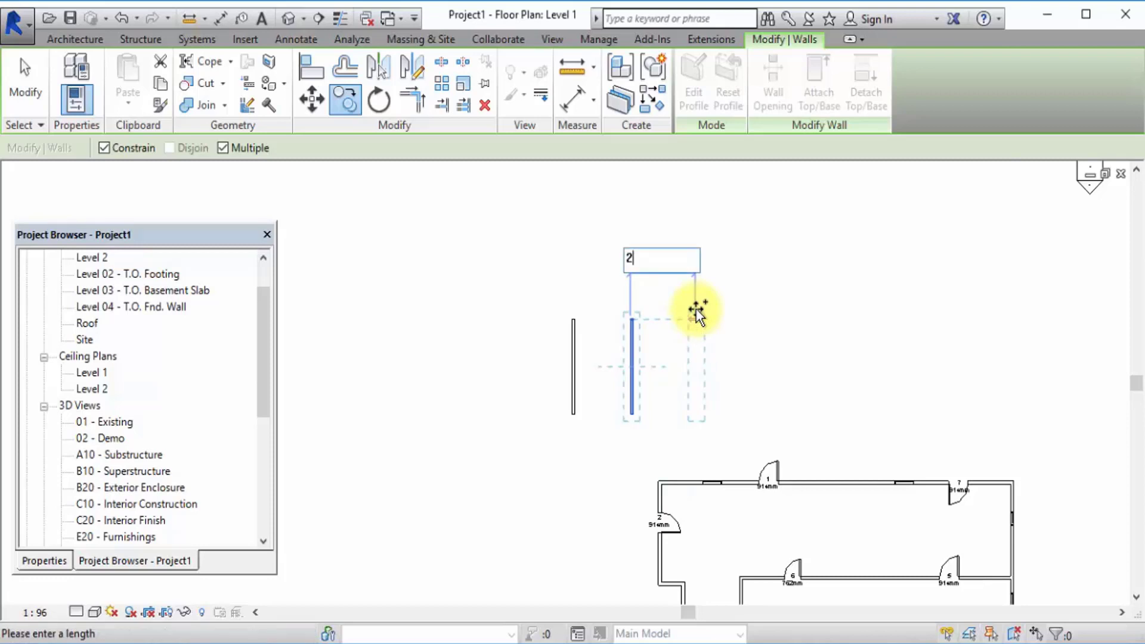
pyautogui.write('m')
pyautogui.press('Return')
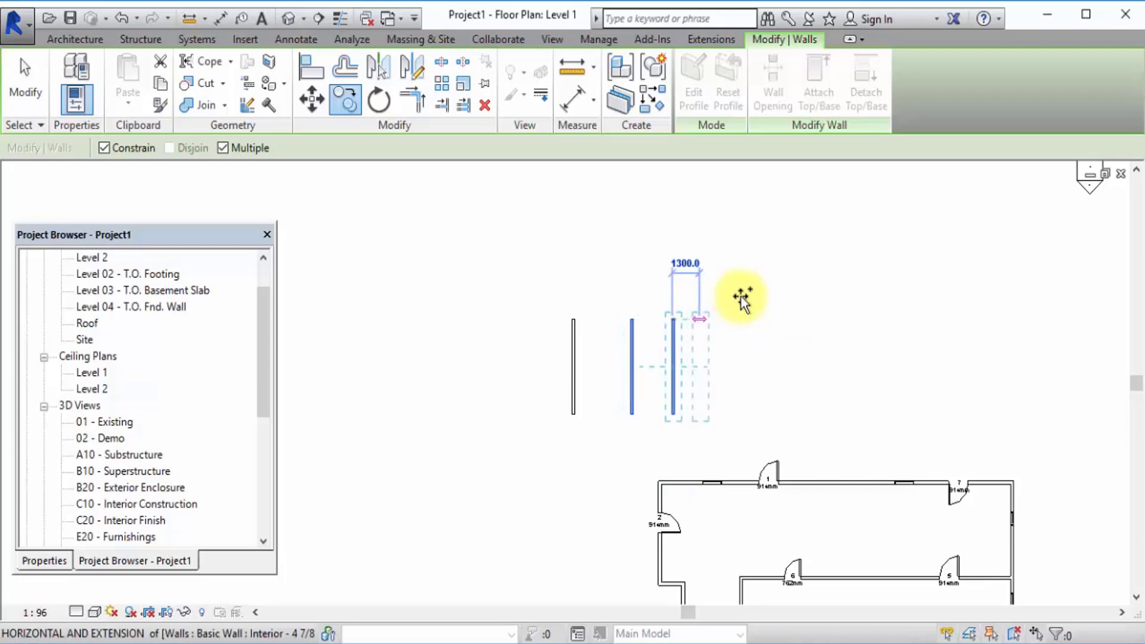
pyautogui.write('2m')
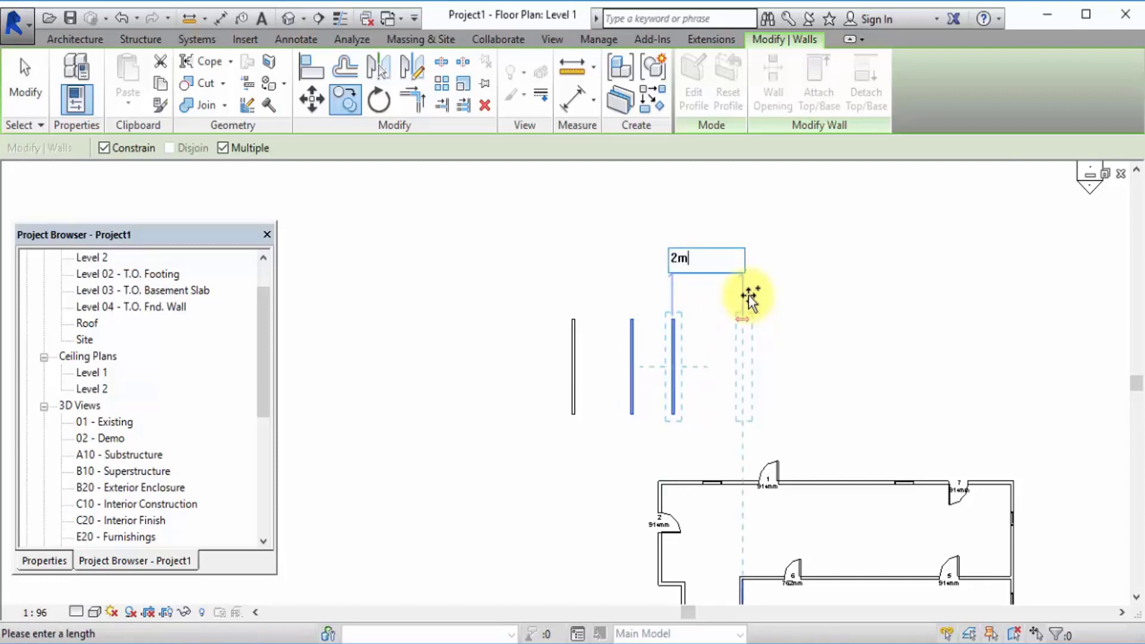
pyautogui.press('Return')
pyautogui.write('2')
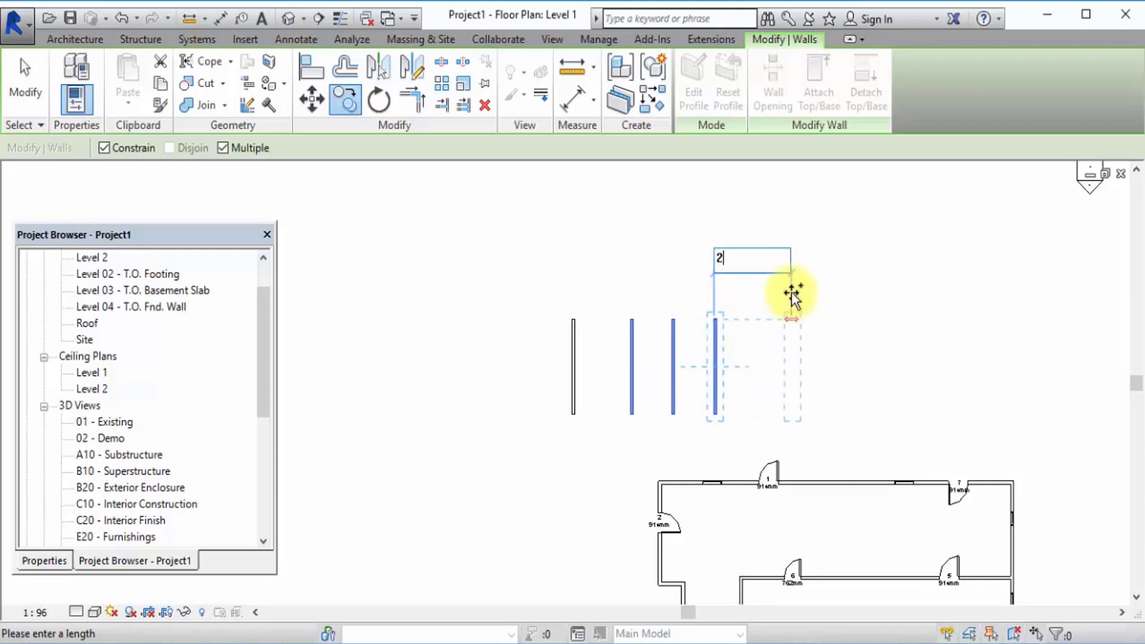
pyautogui.write('m')
pyautogui.press('Return')
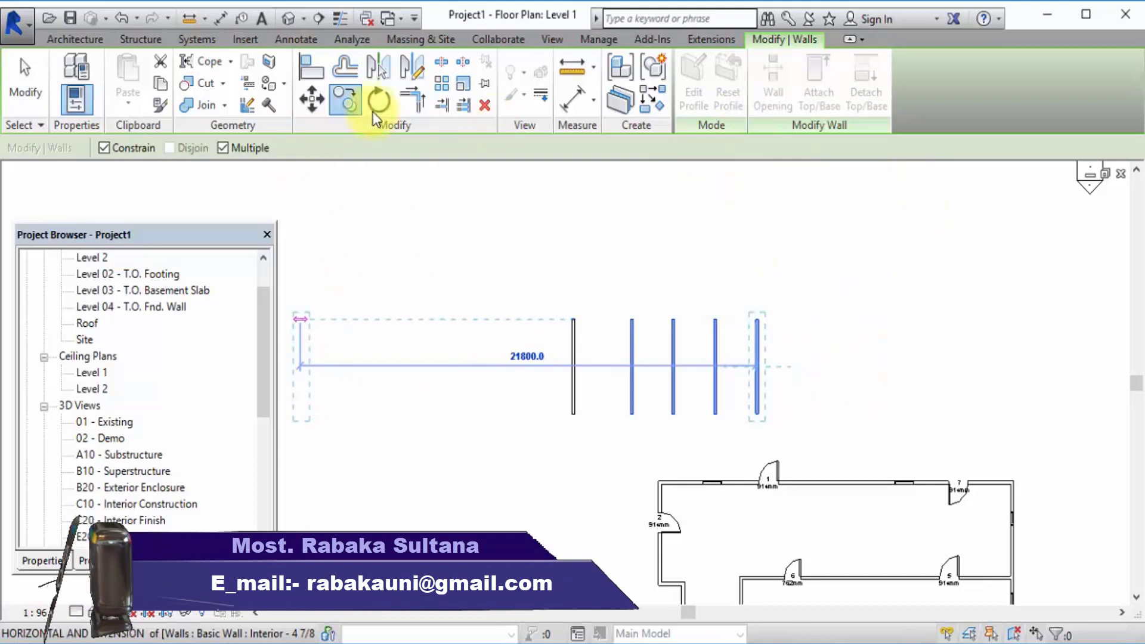
pyautogui.click(17, 72)
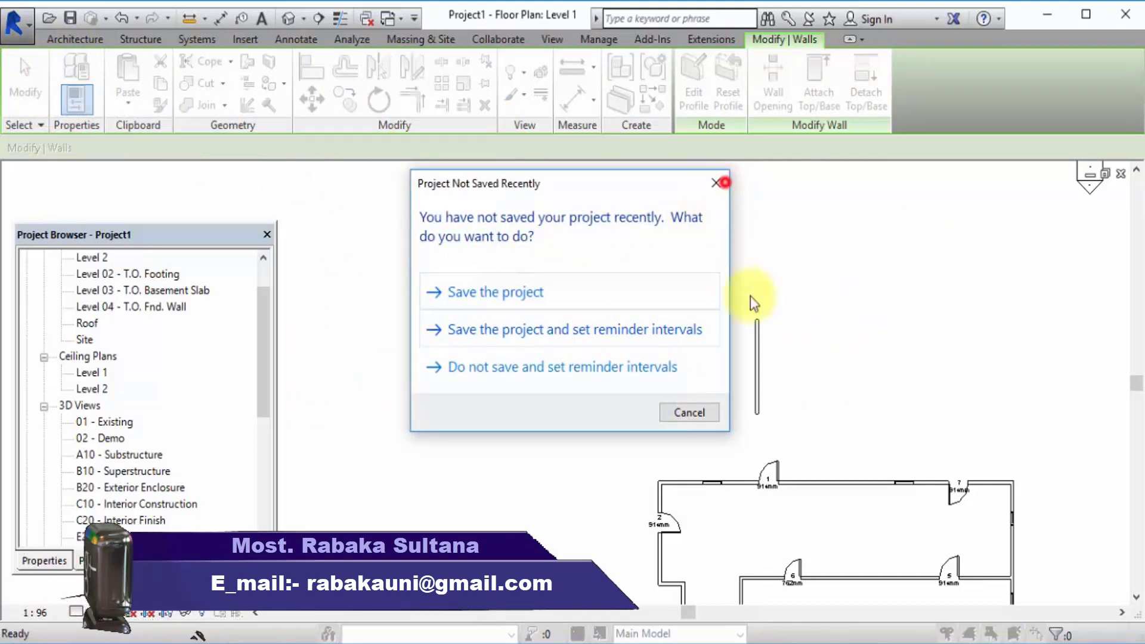
# Copy the rightmost wall in the row with Constrain off, about 6768 mm up and to the right at 45°.
pyautogui.click(759, 366)
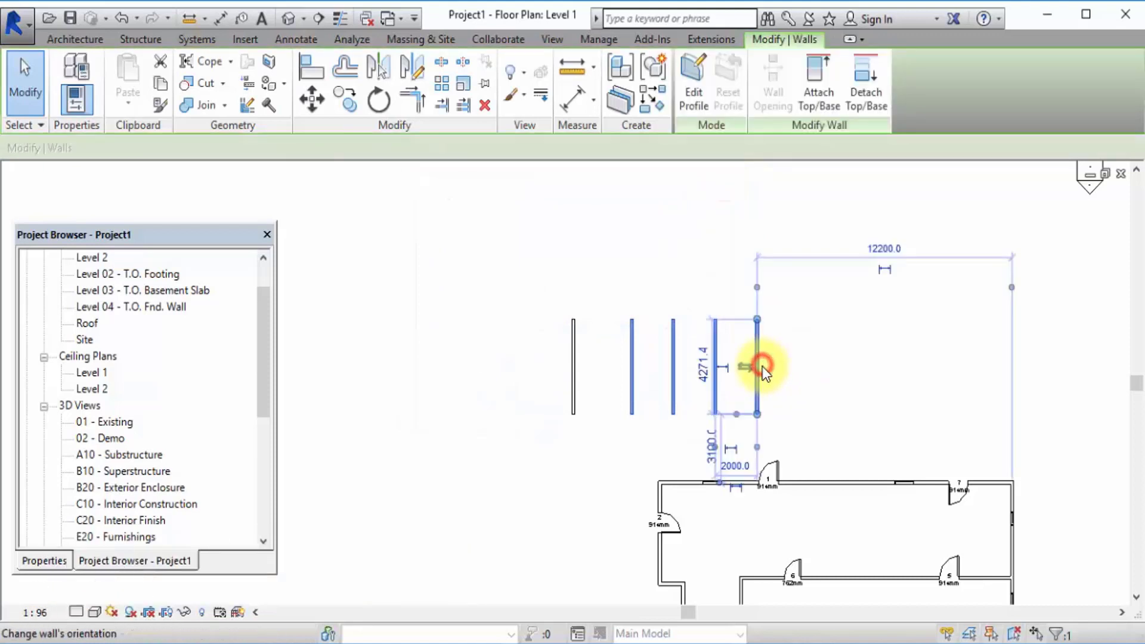
pyautogui.click(673, 215)
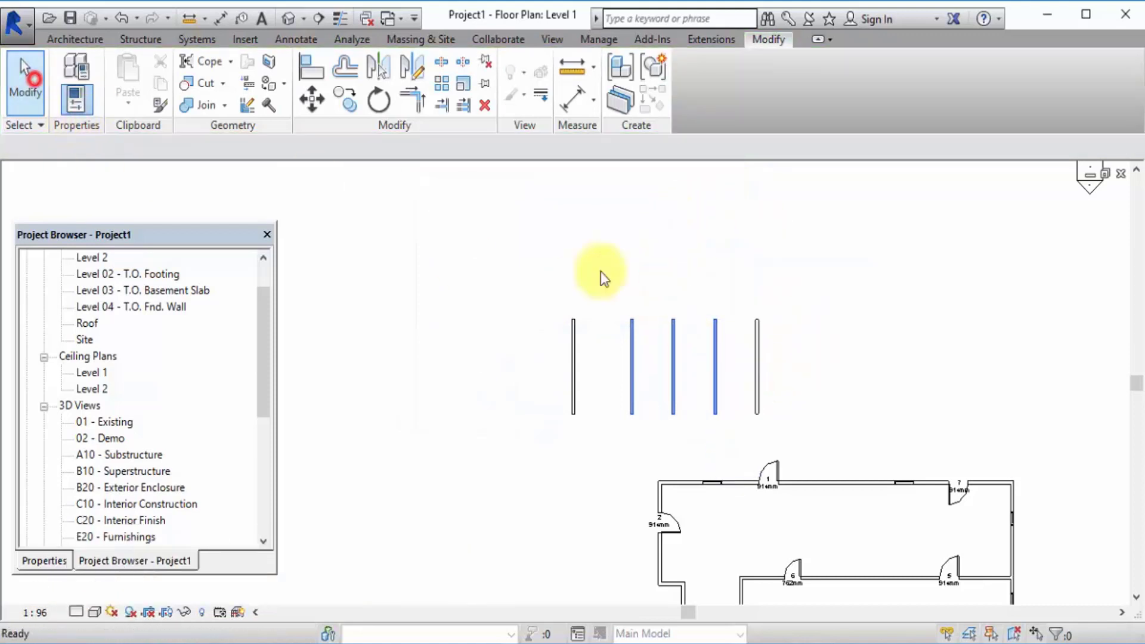
pyautogui.click(757, 365)
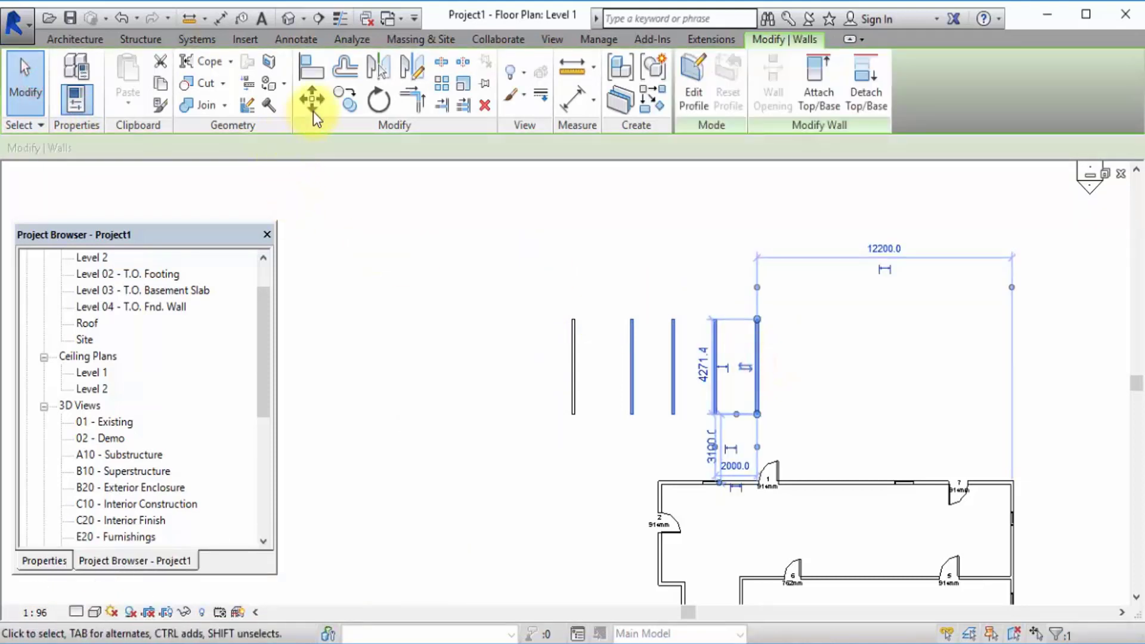
pyautogui.click(345, 99)
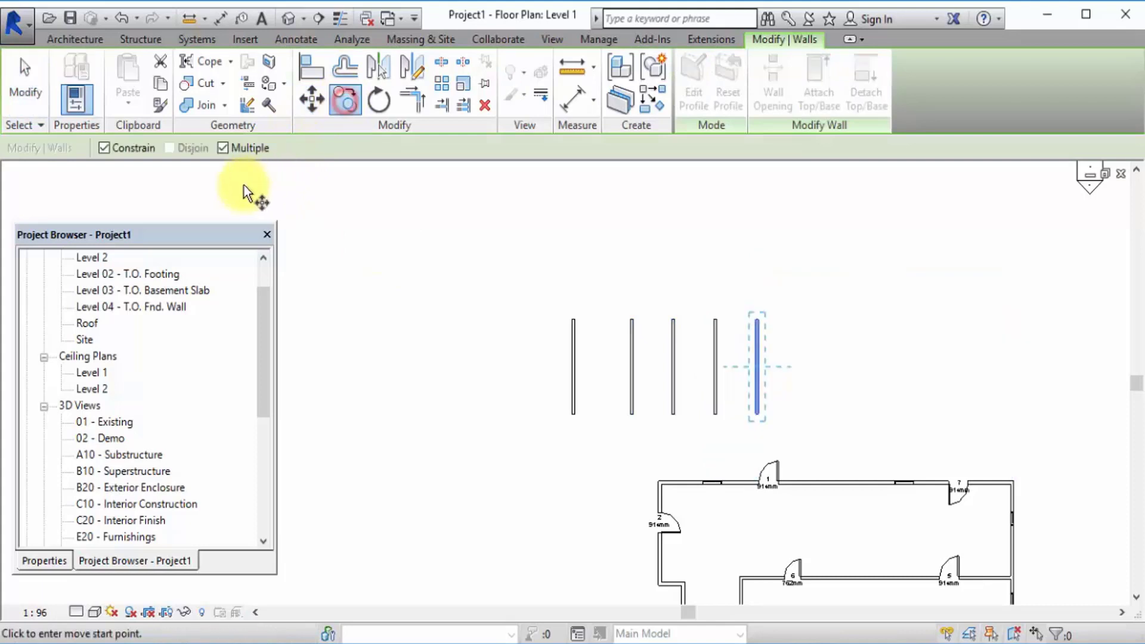
pyautogui.click(104, 148)
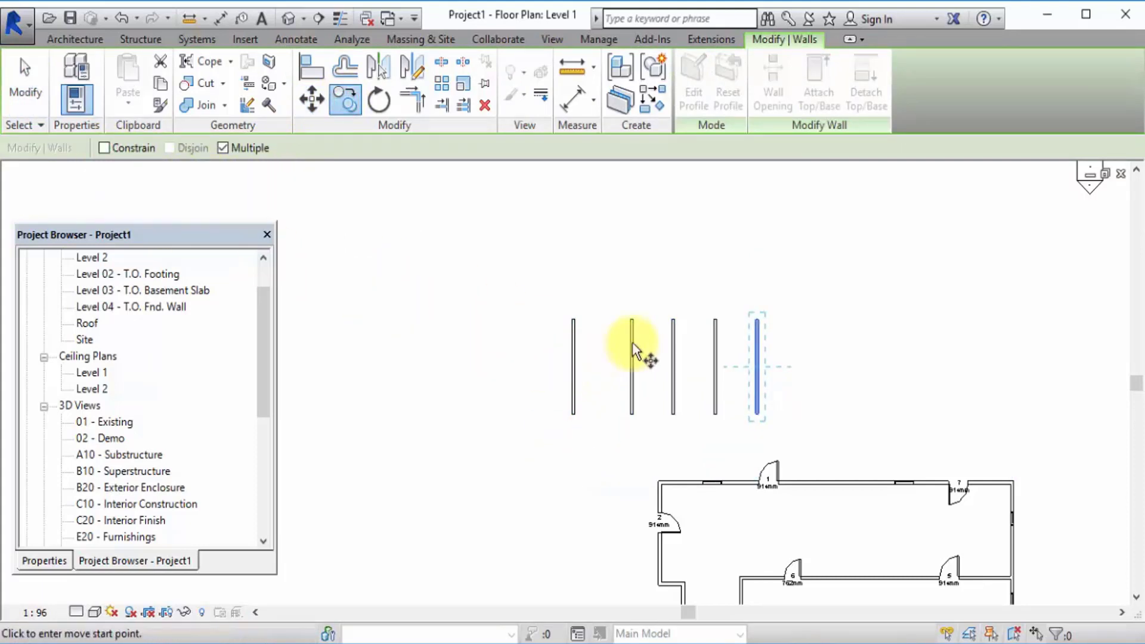
pyautogui.click(660, 290)
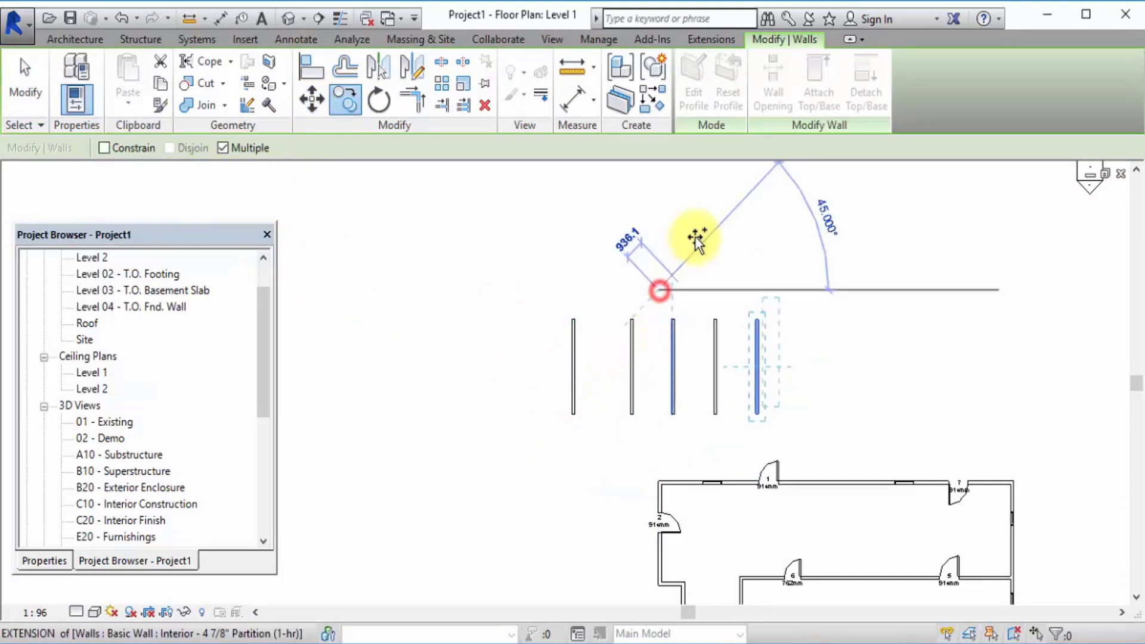
pyautogui.click(764, 190)
pyautogui.click(36, 89)
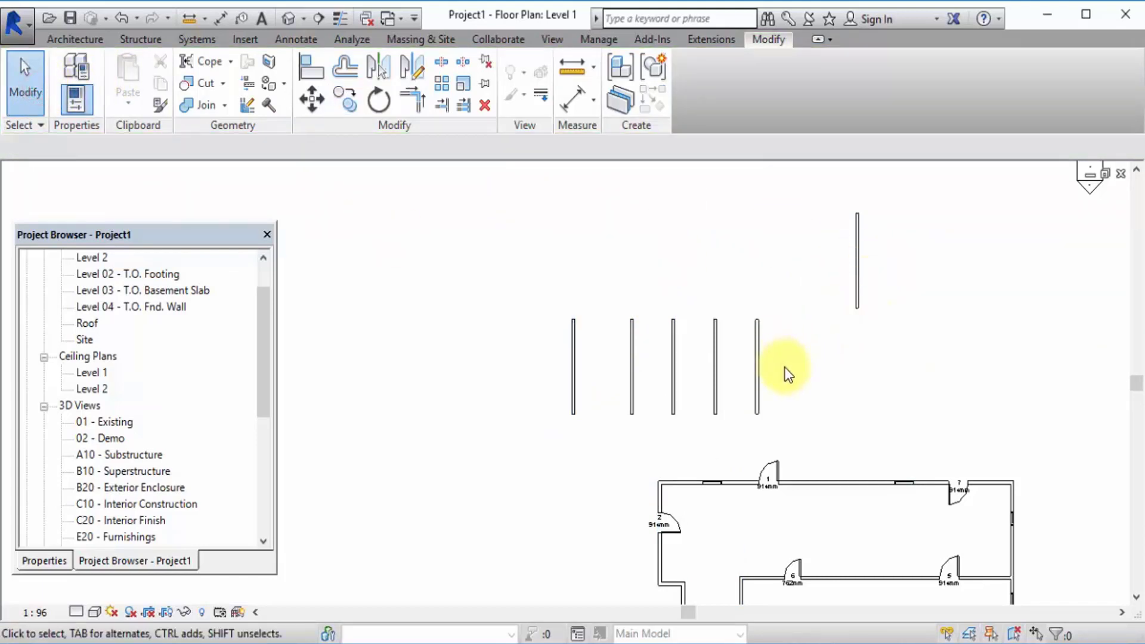
# Rotate the upper-right detached wall 80° clockwise about its centre, starting from a vertical reference ray.
pyautogui.click(857, 281)
pyautogui.click(378, 100)
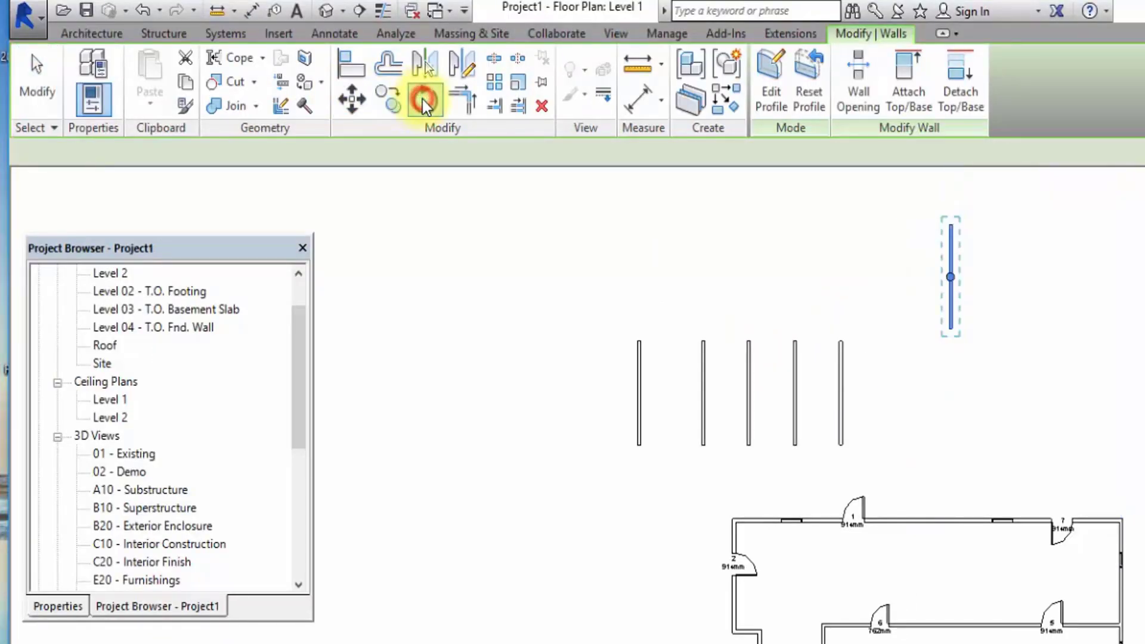
pyautogui.click(423, 99)
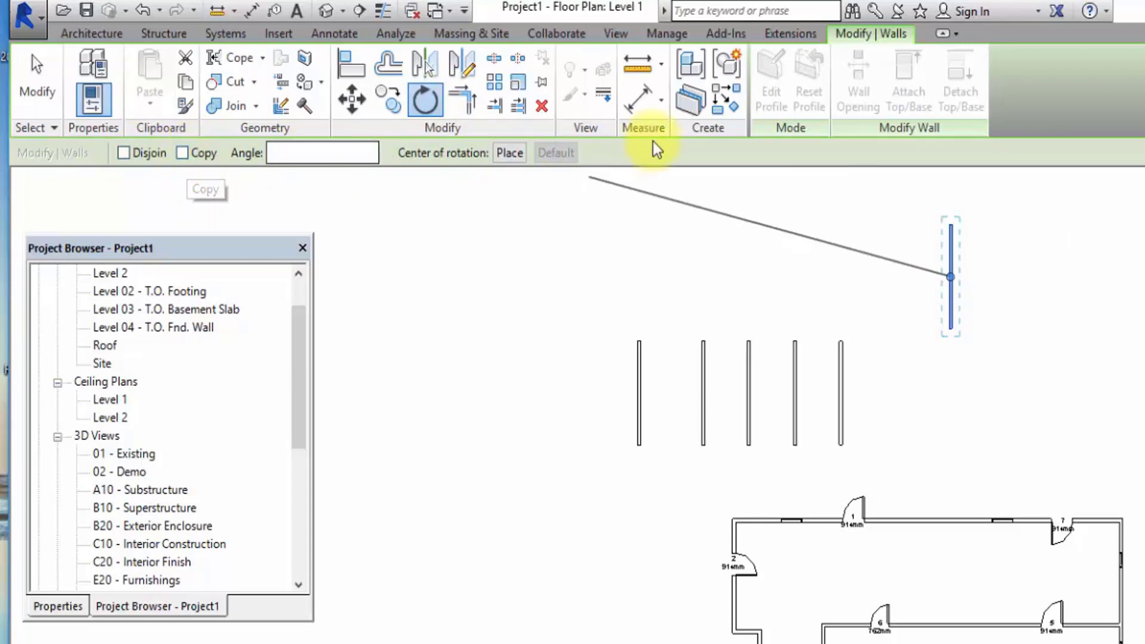
pyautogui.scroll(-3, 948, 317)
pyautogui.scroll(6, 928, 277)
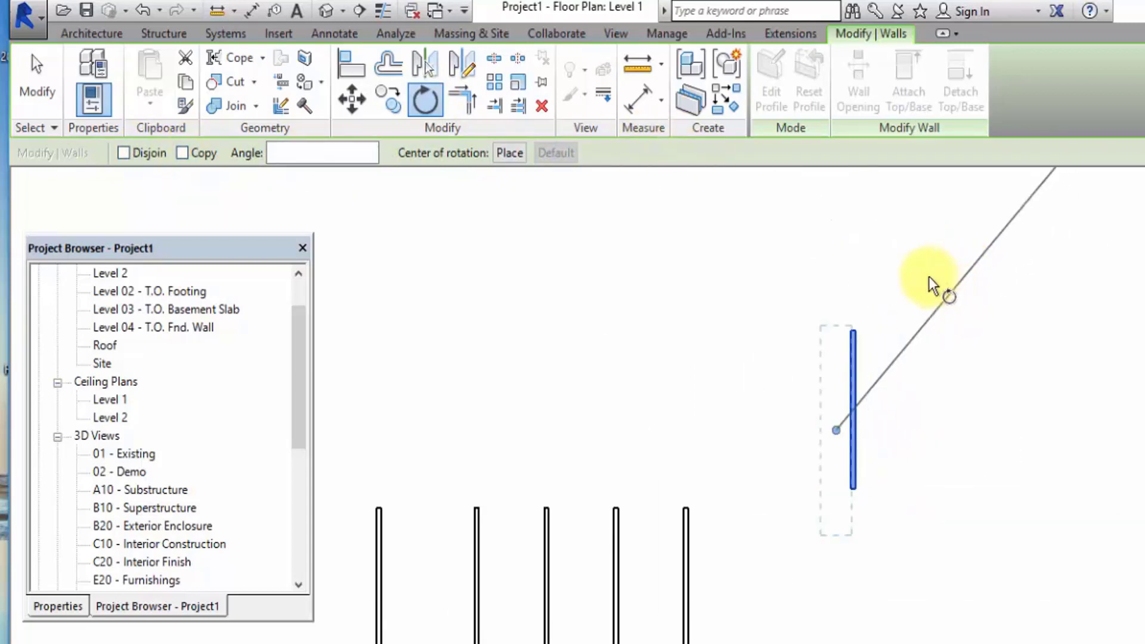
pyautogui.click(843, 246)
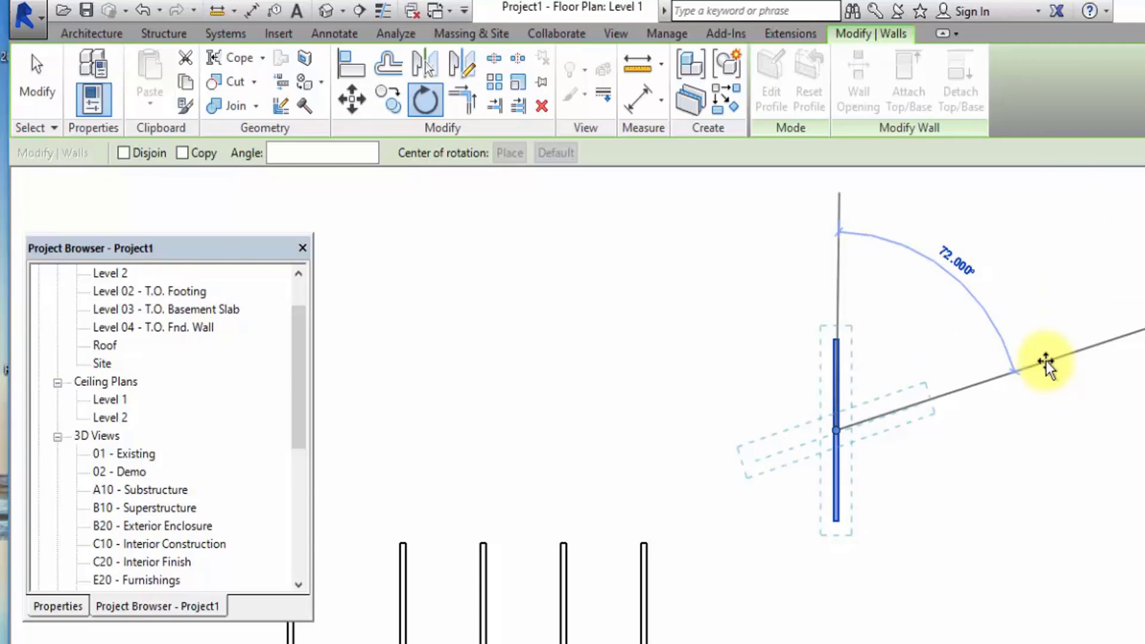
pyautogui.write('80')
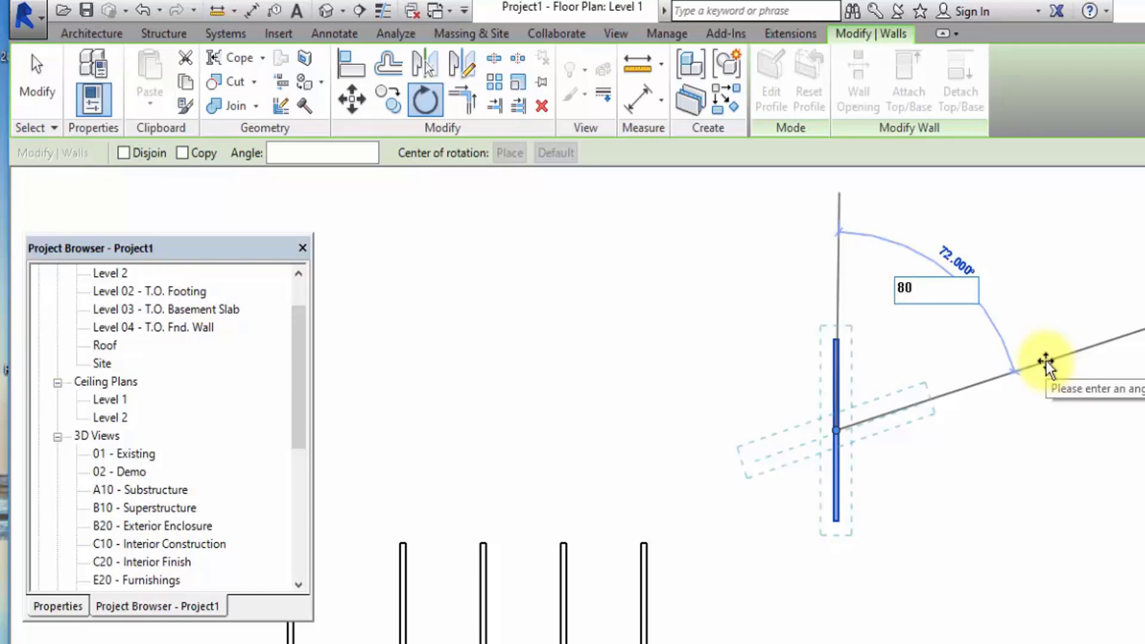
pyautogui.press('Return')
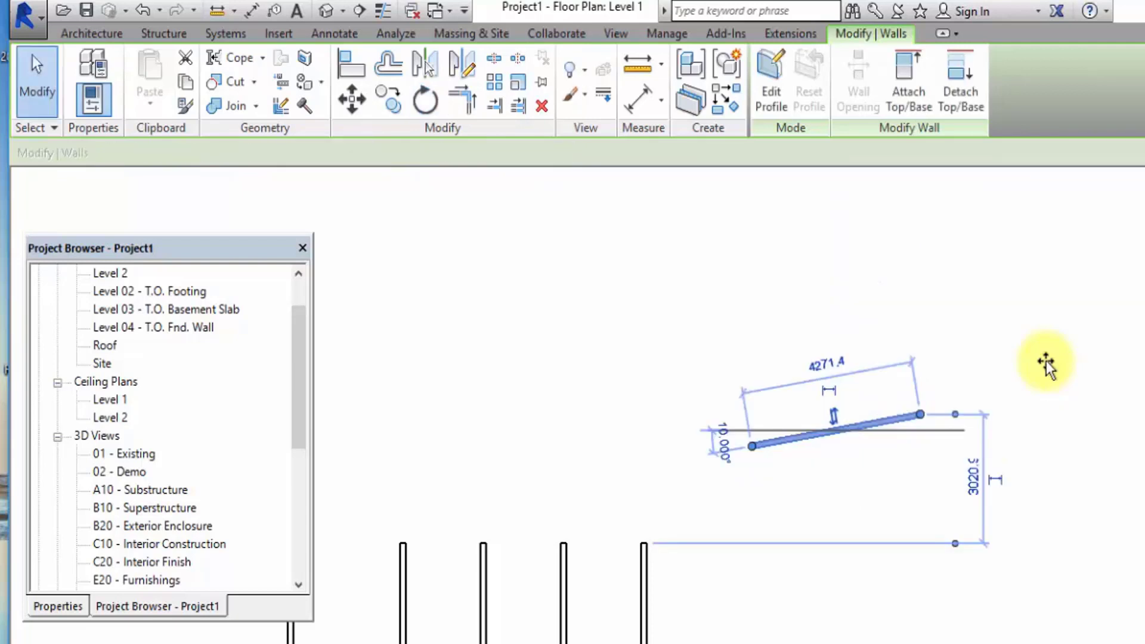
pyautogui.click(1046, 360)
# Rotate the tilted wall 80° counterclockwise about its centre using the Rotate tool's Angle option.
pyautogui.click(888, 430)
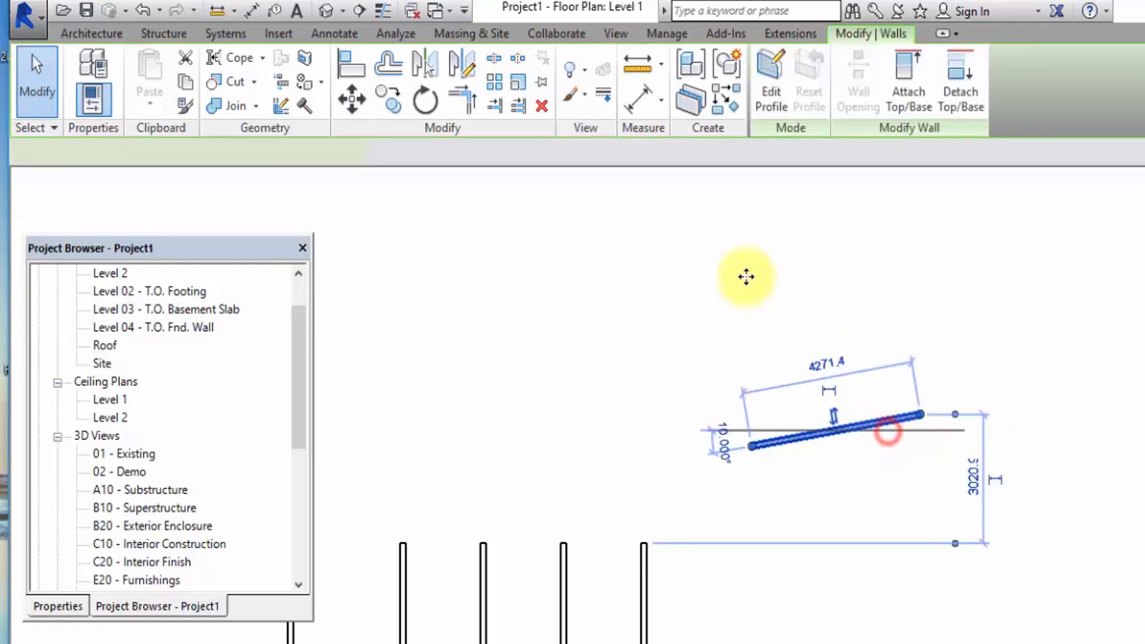
pyautogui.click(426, 103)
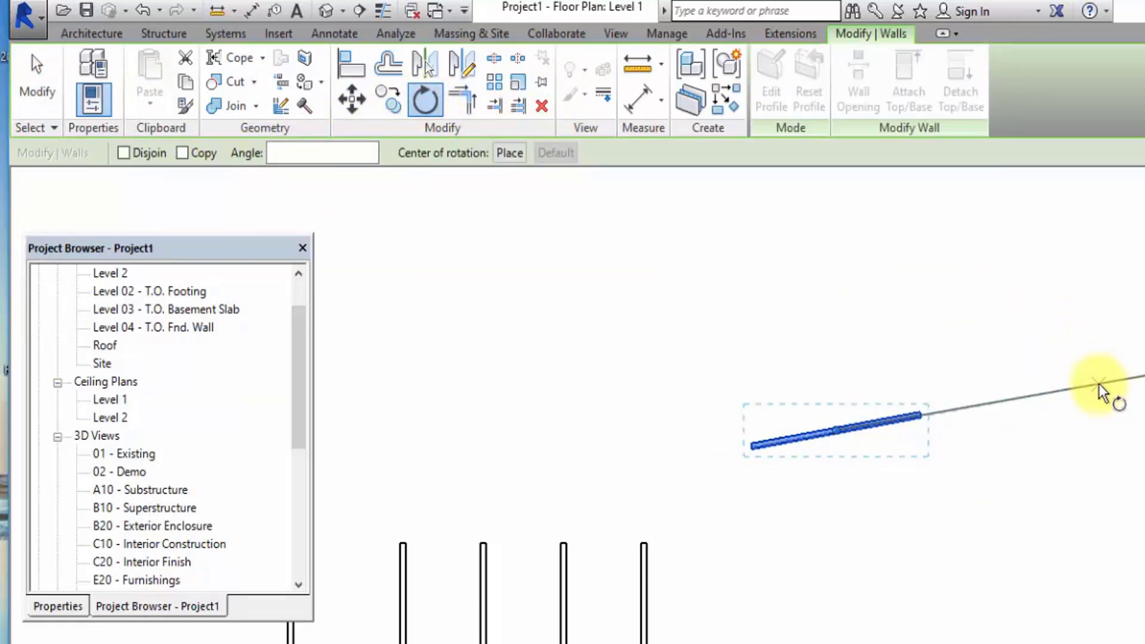
pyautogui.click(1099, 384)
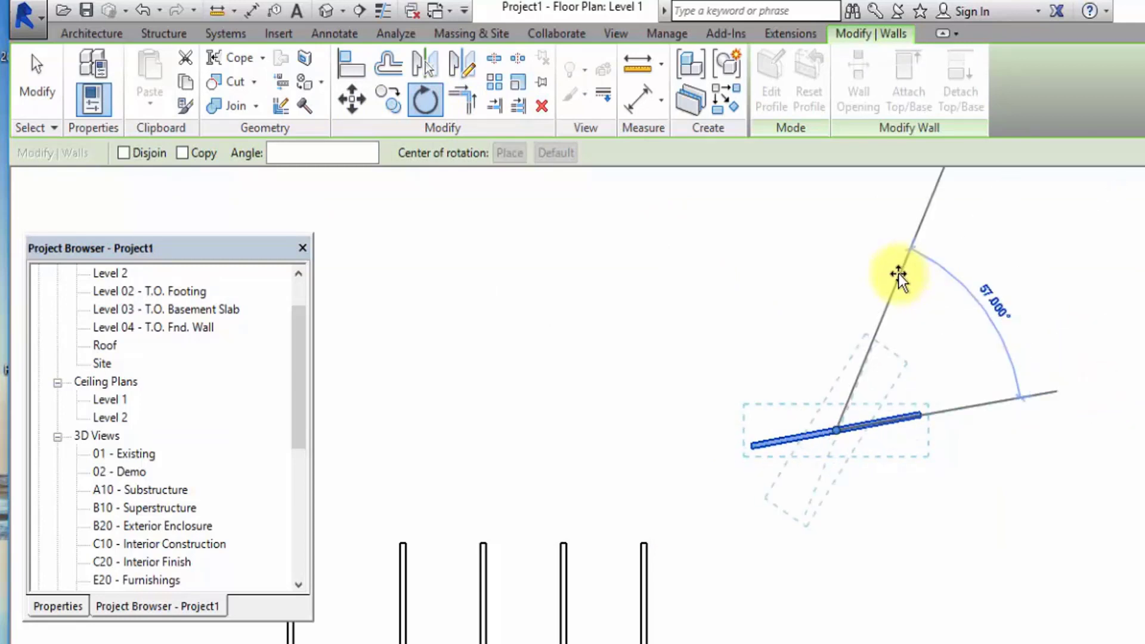
pyautogui.click(369, 153)
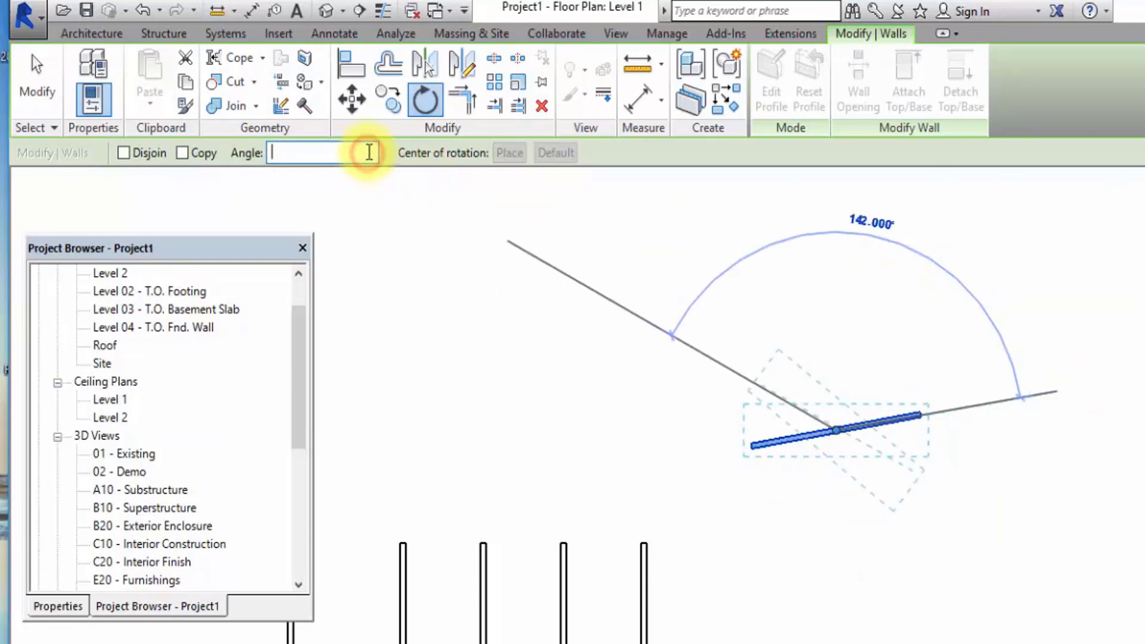
pyautogui.write('80')
pyautogui.press('Return')
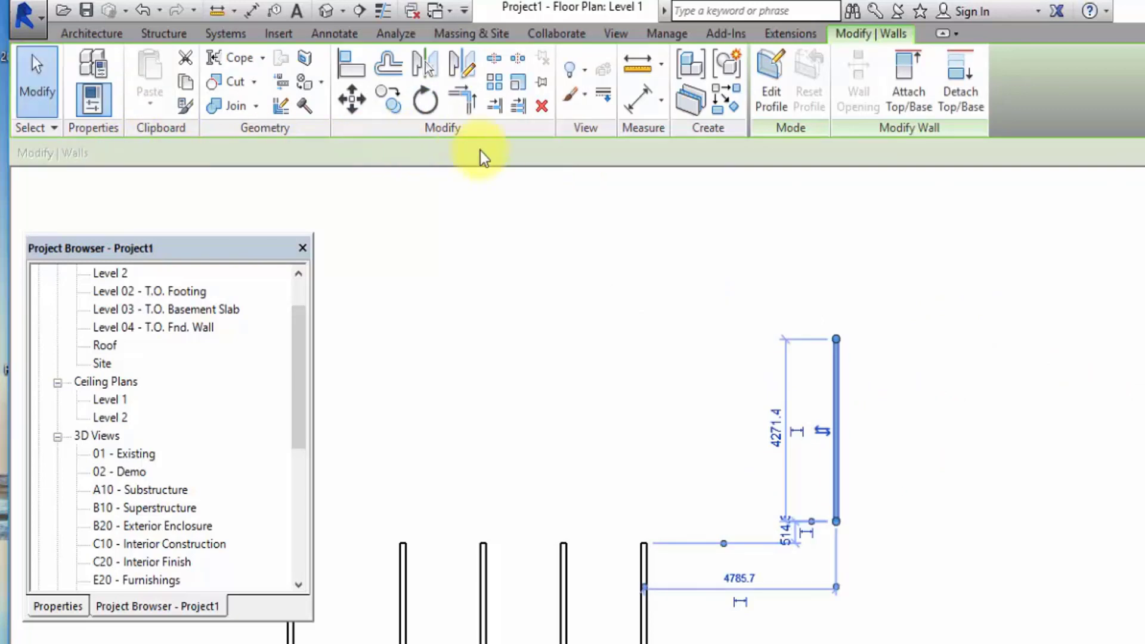
# Rotate the vertical upper-right wall 90° clockwise about its centre so it lies horizontal.
pyautogui.click(426, 102)
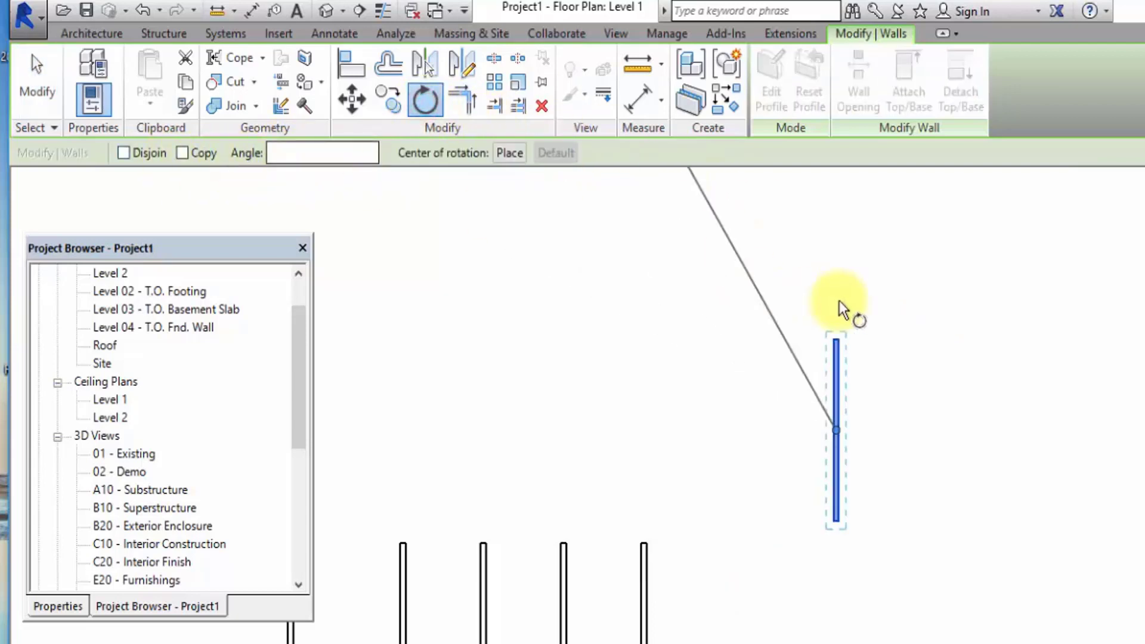
pyautogui.click(839, 244)
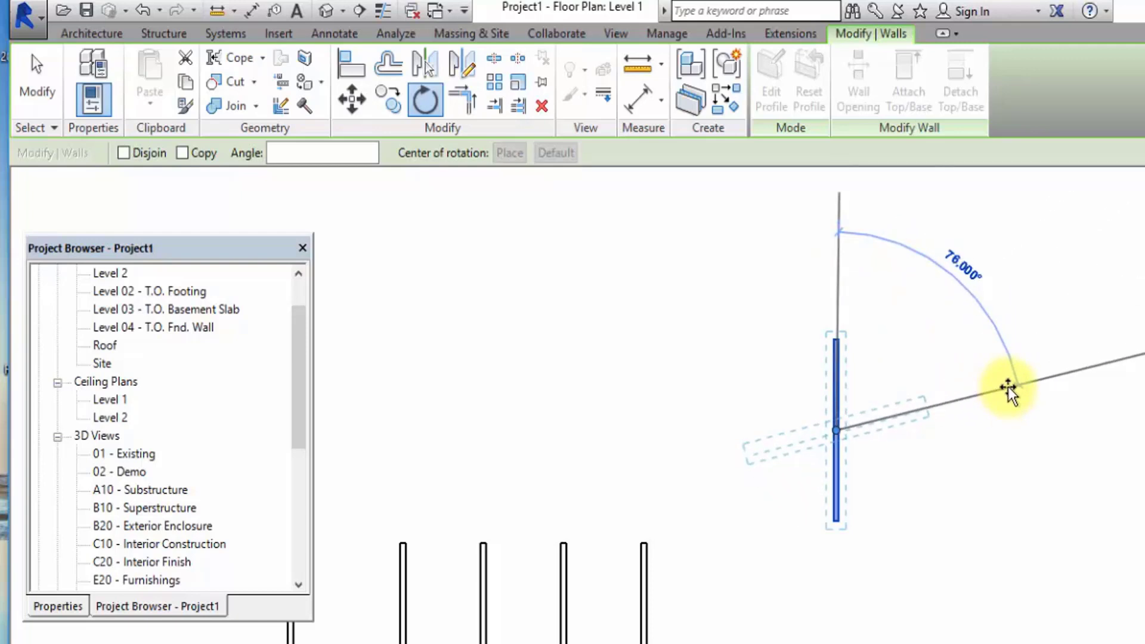
pyautogui.write('90')
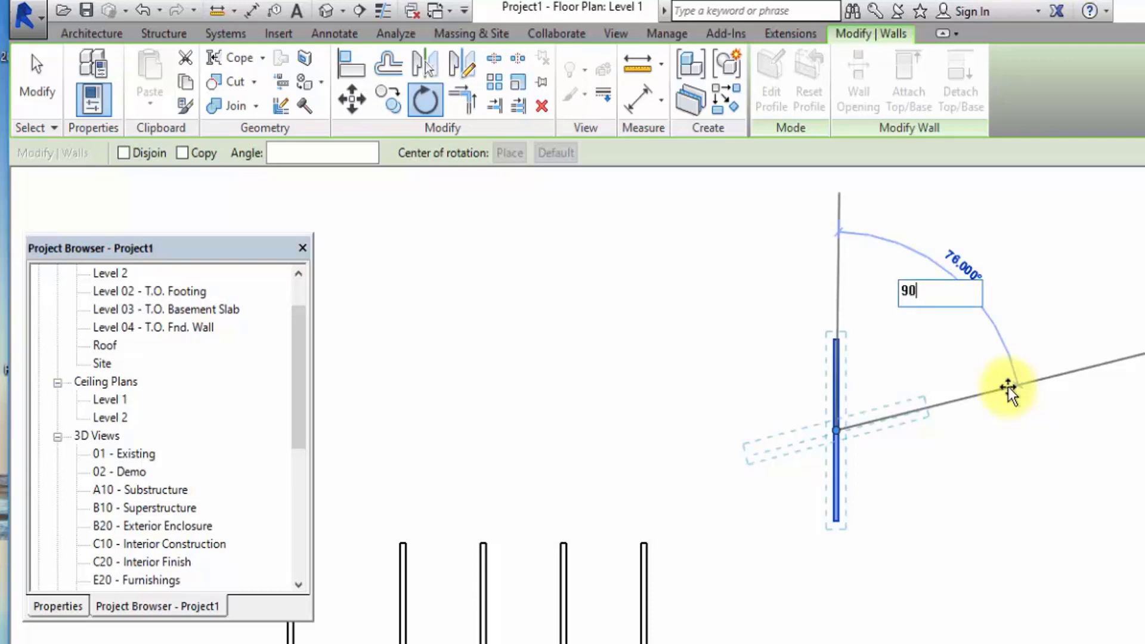
pyautogui.press('Return')
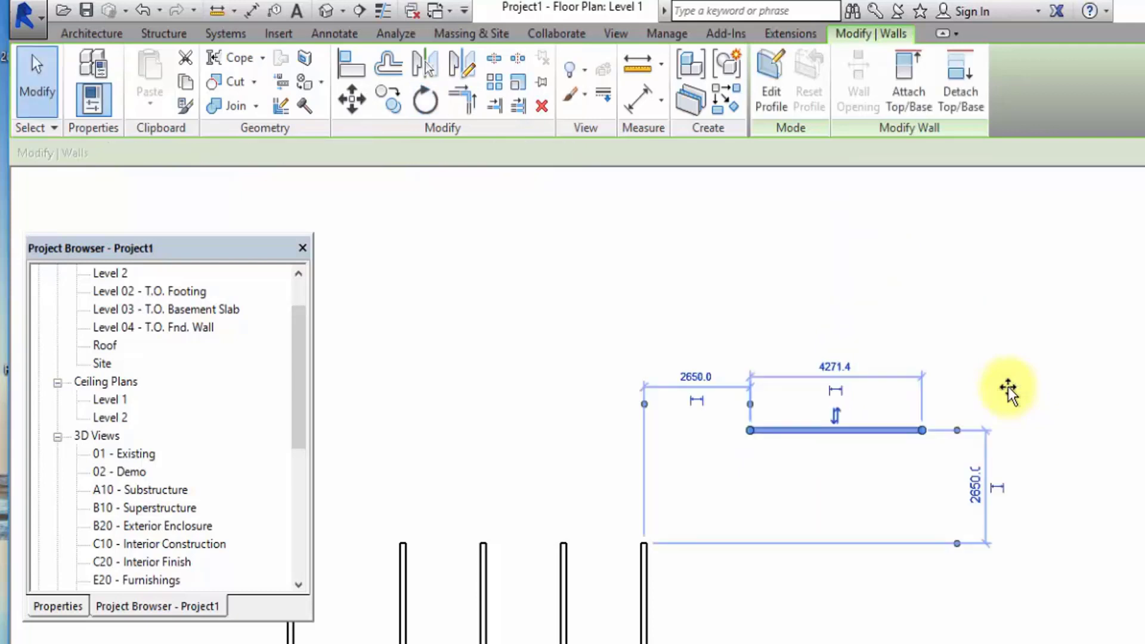
pyautogui.click(1061, 229)
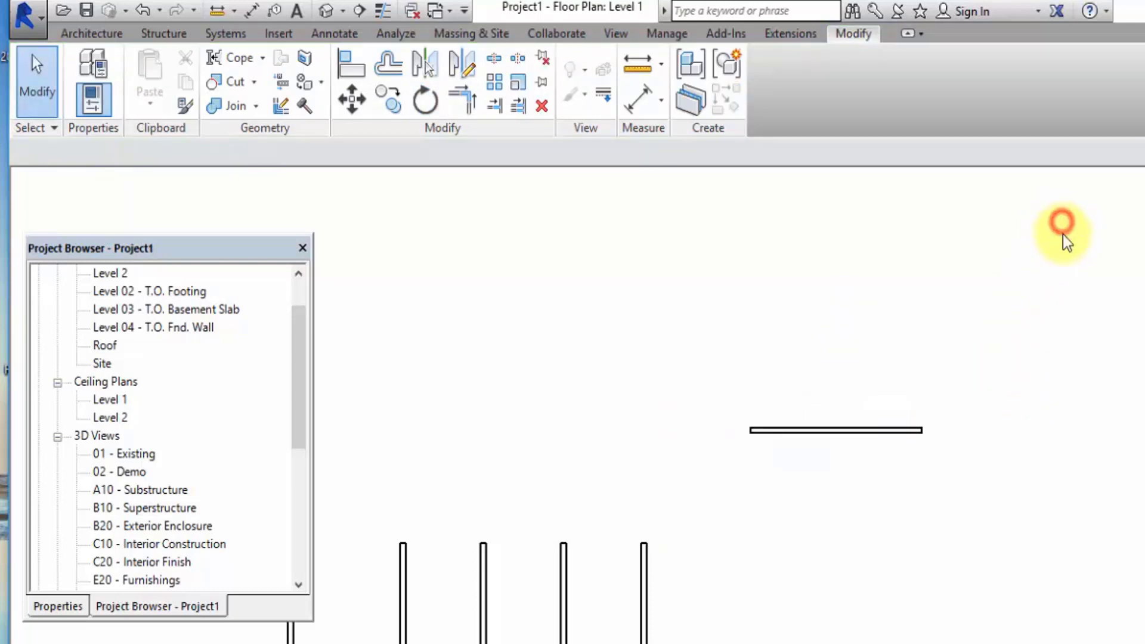
# Create a copy of the horizontal wall rotated 45° counterclockwise about its centre, with the Rotate tool's Copy option enabled.
pyautogui.click(892, 425)
pyautogui.click(425, 102)
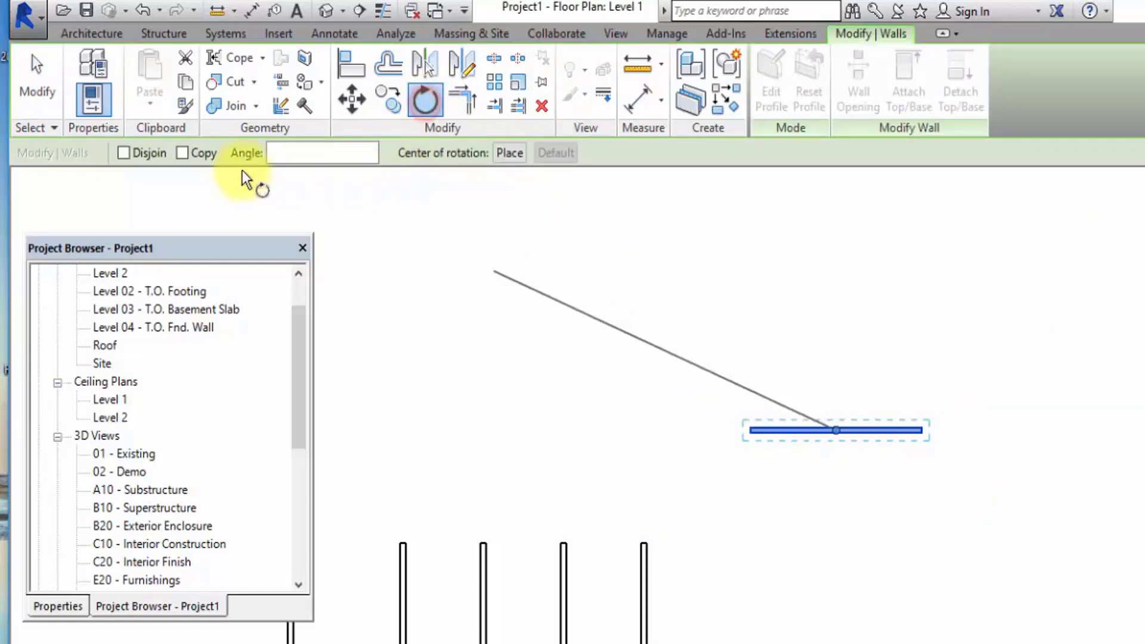
pyautogui.click(184, 157)
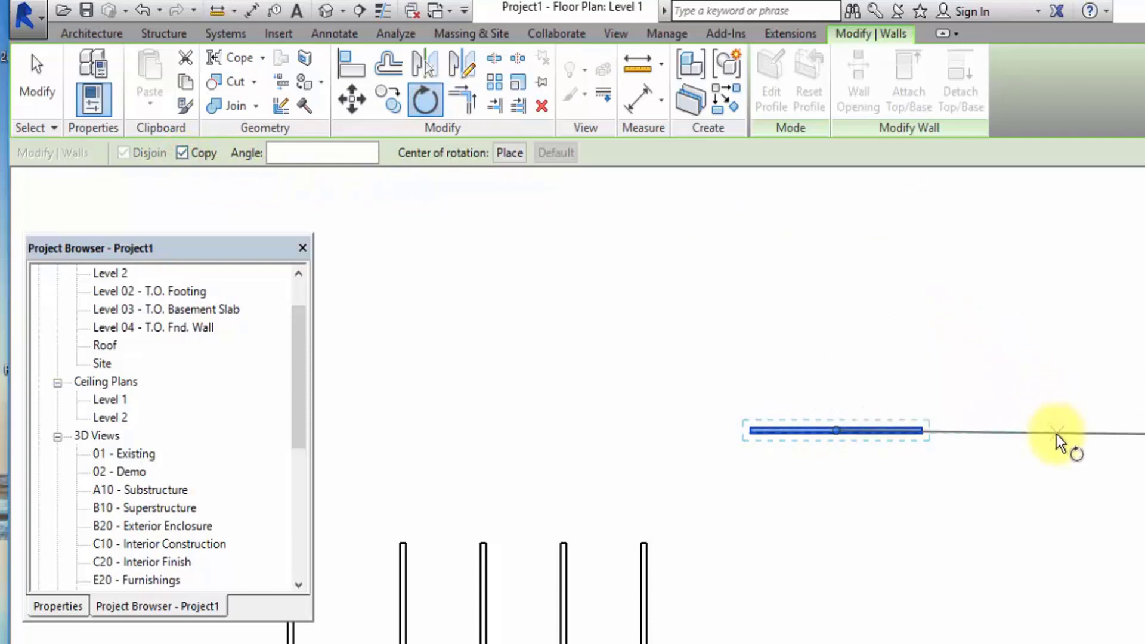
pyautogui.click(1059, 428)
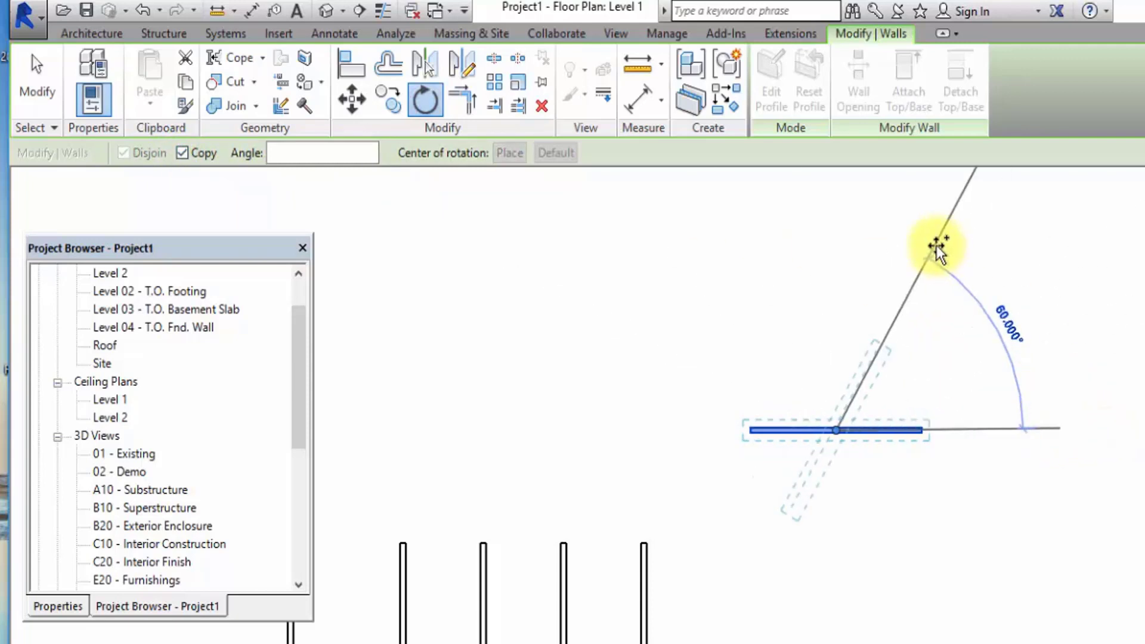
pyautogui.write('45')
pyautogui.press('Return')
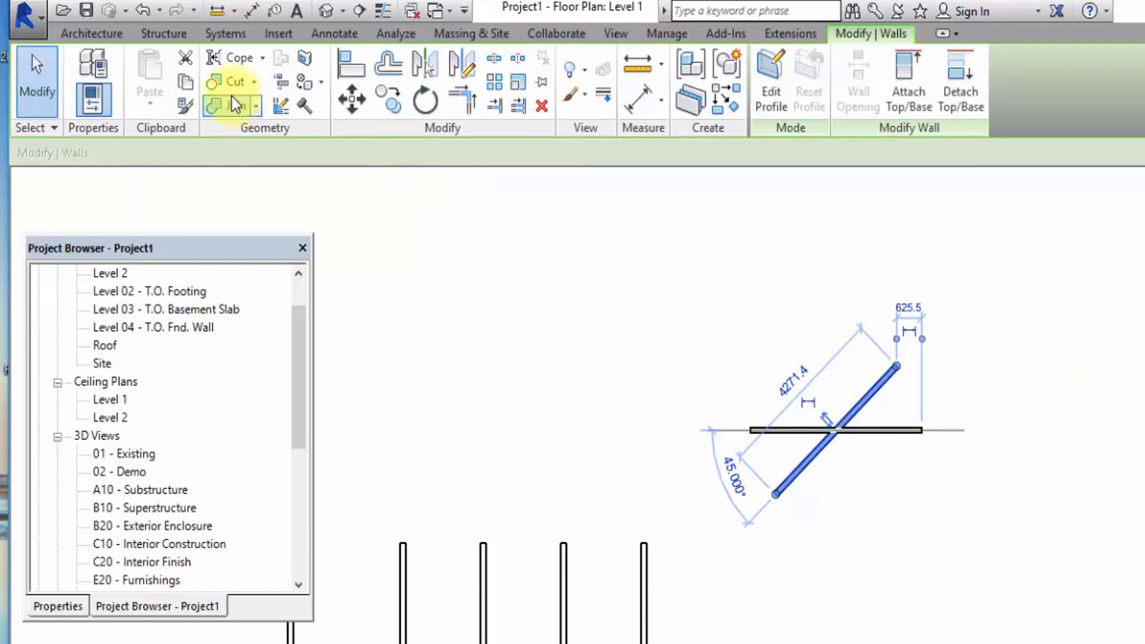
pyautogui.click(37, 81)
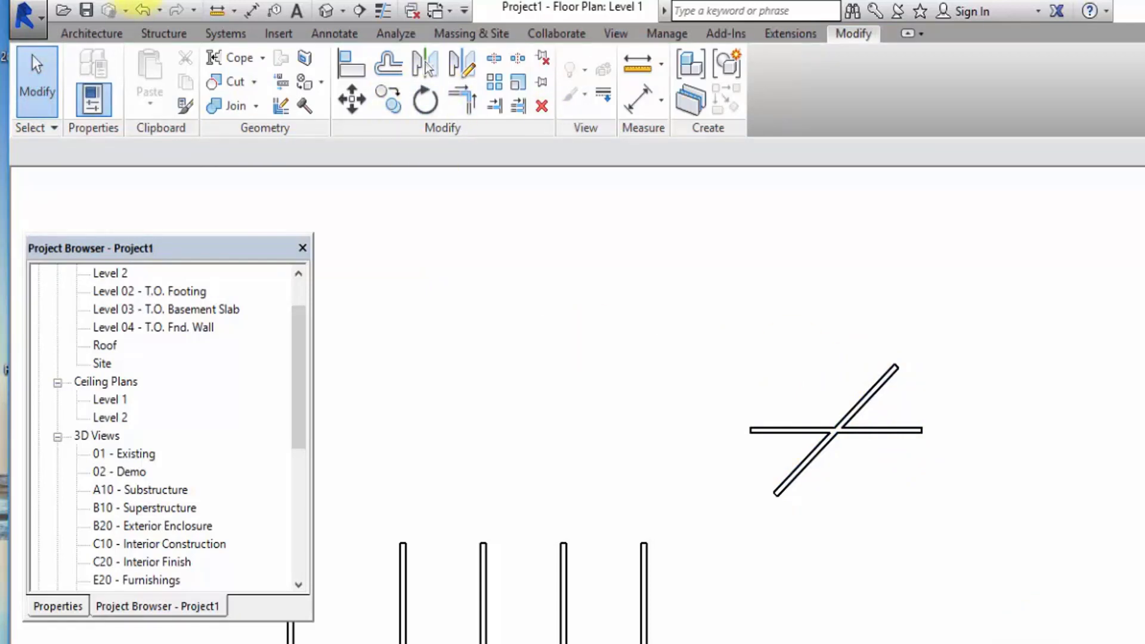
# Undo the rotated copy and rotate the horizontal wall 12° counterclockwise about its left end by relocating the centre of rotation.
pyautogui.click(142, 10)
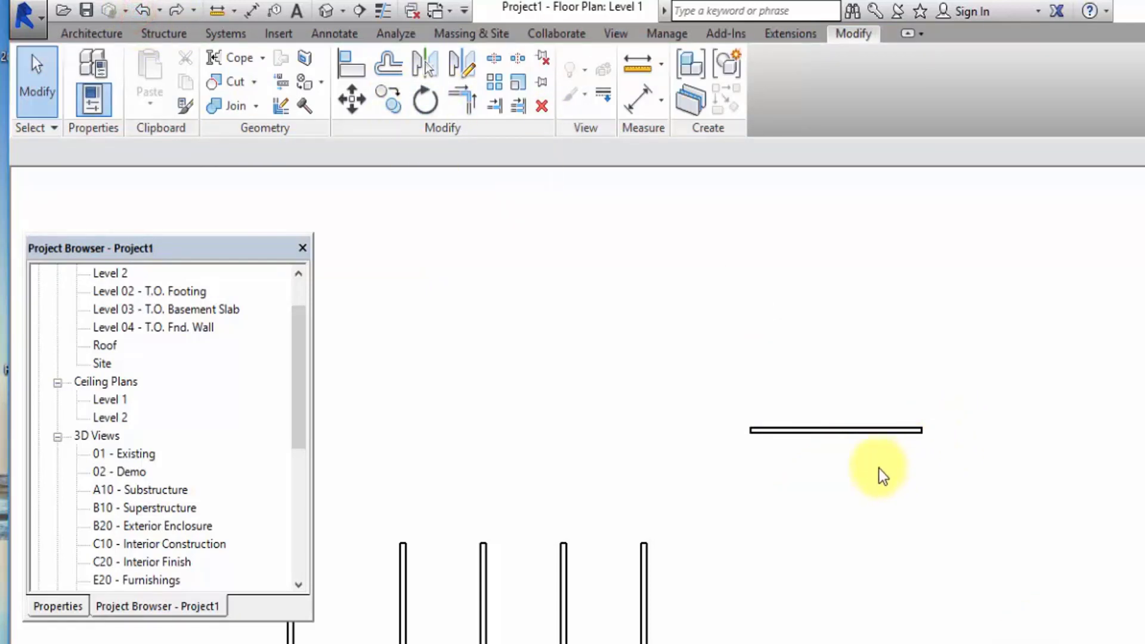
pyautogui.click(864, 431)
pyautogui.click(425, 101)
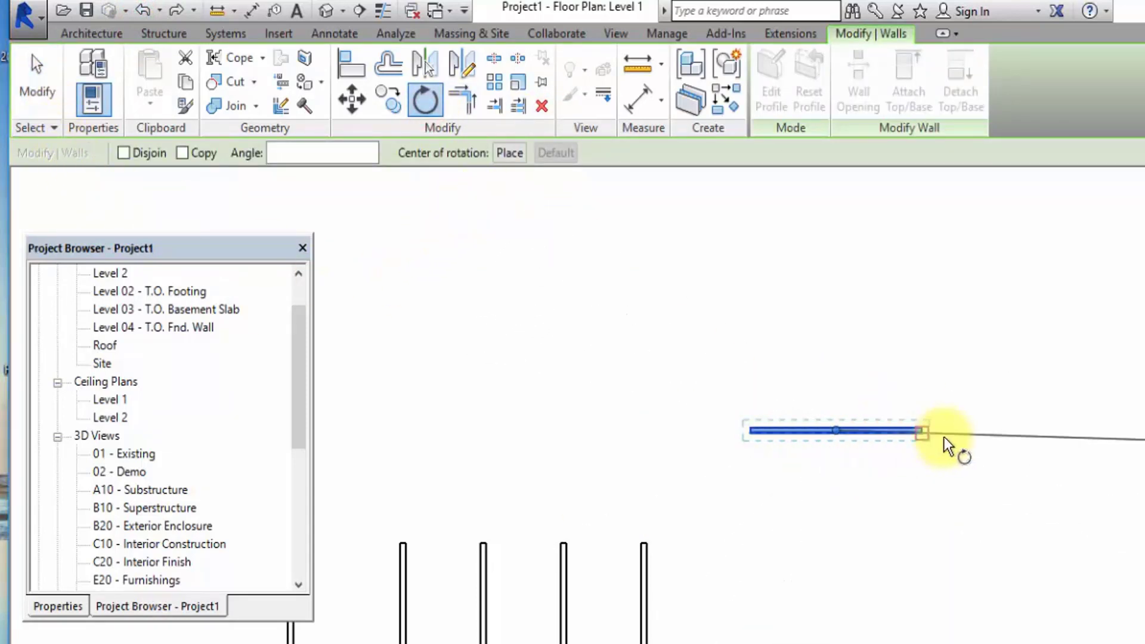
pyautogui.scroll(3, 826, 467)
pyautogui.scroll(2, 829, 465)
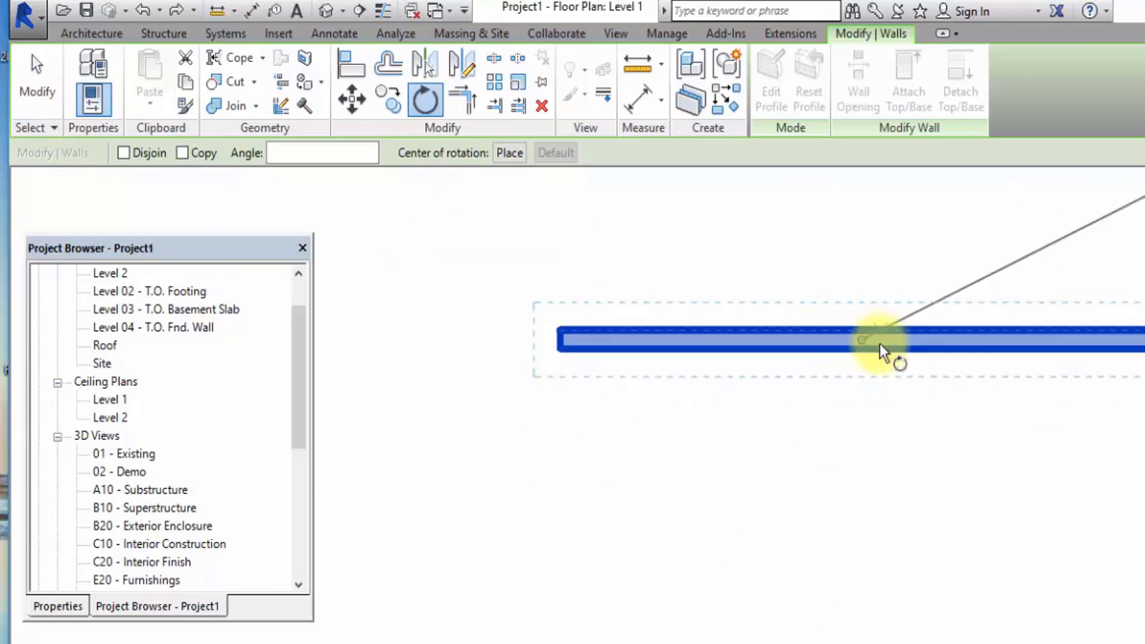
pyautogui.click(519, 154)
pyautogui.click(568, 338)
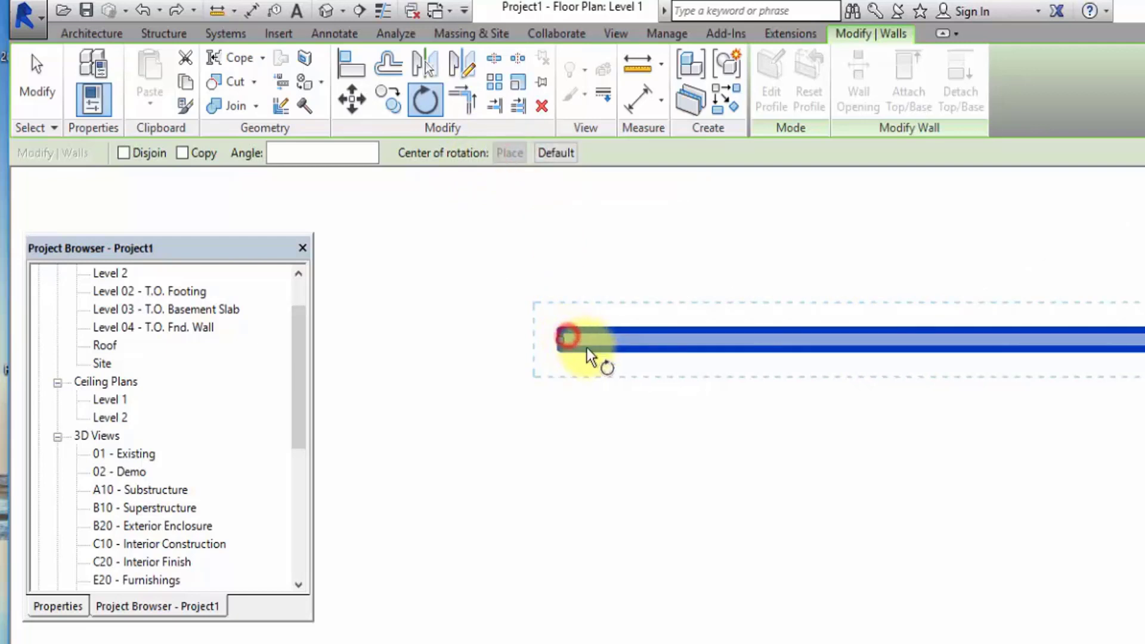
pyautogui.scroll(-2, 835, 374)
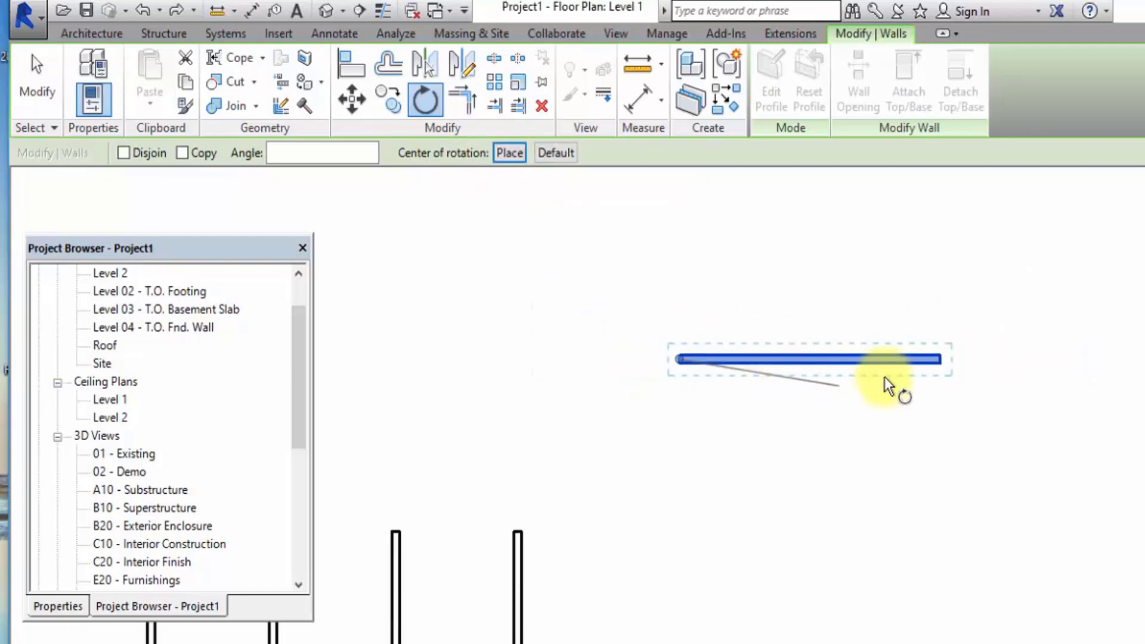
pyautogui.click(1008, 357)
pyautogui.click(1014, 279)
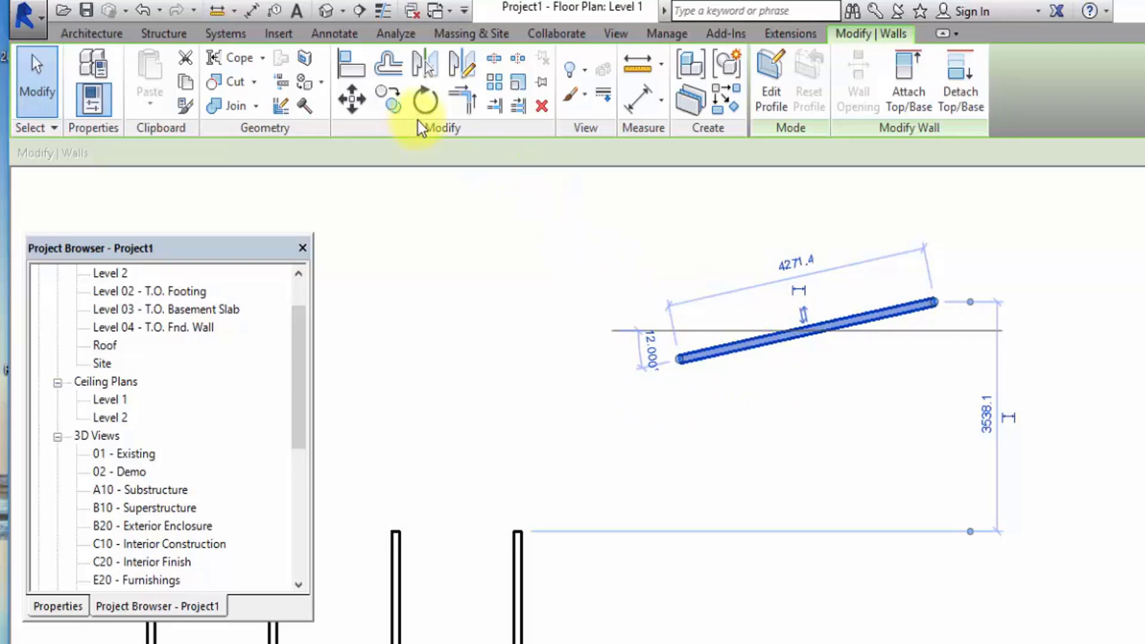
pyautogui.click(426, 102)
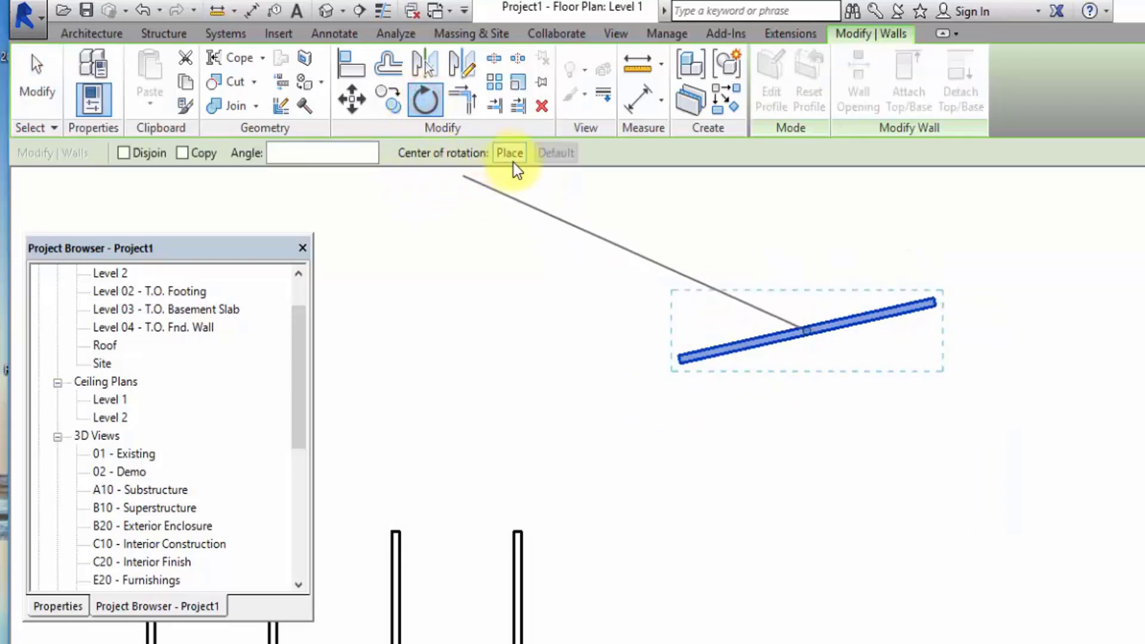
pyautogui.click(511, 160)
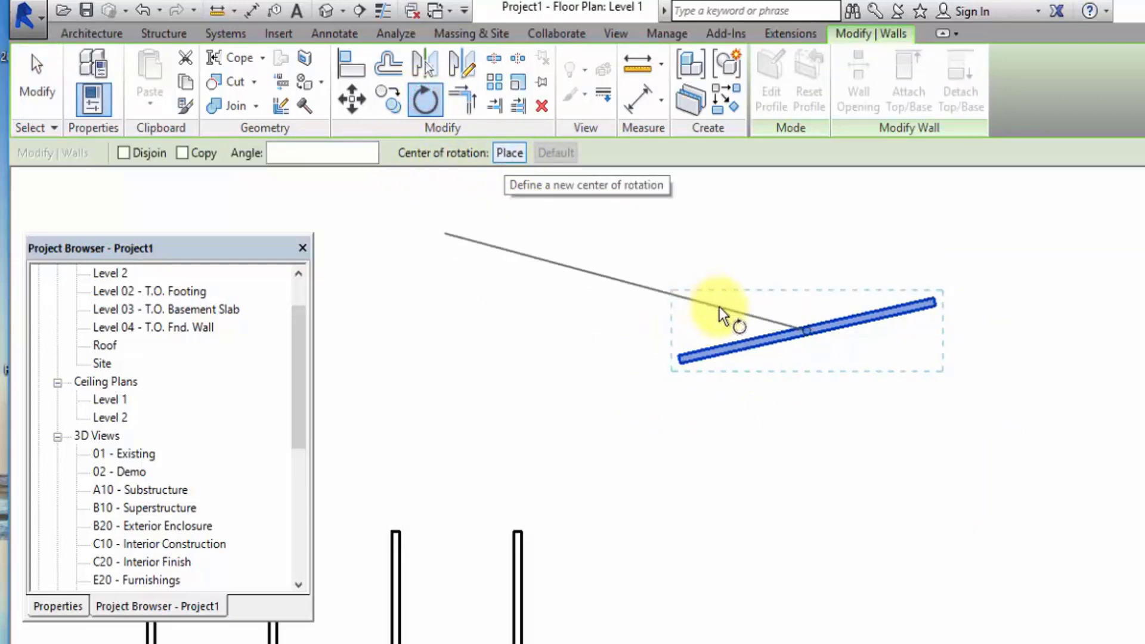
pyautogui.click(510, 154)
pyautogui.click(937, 301)
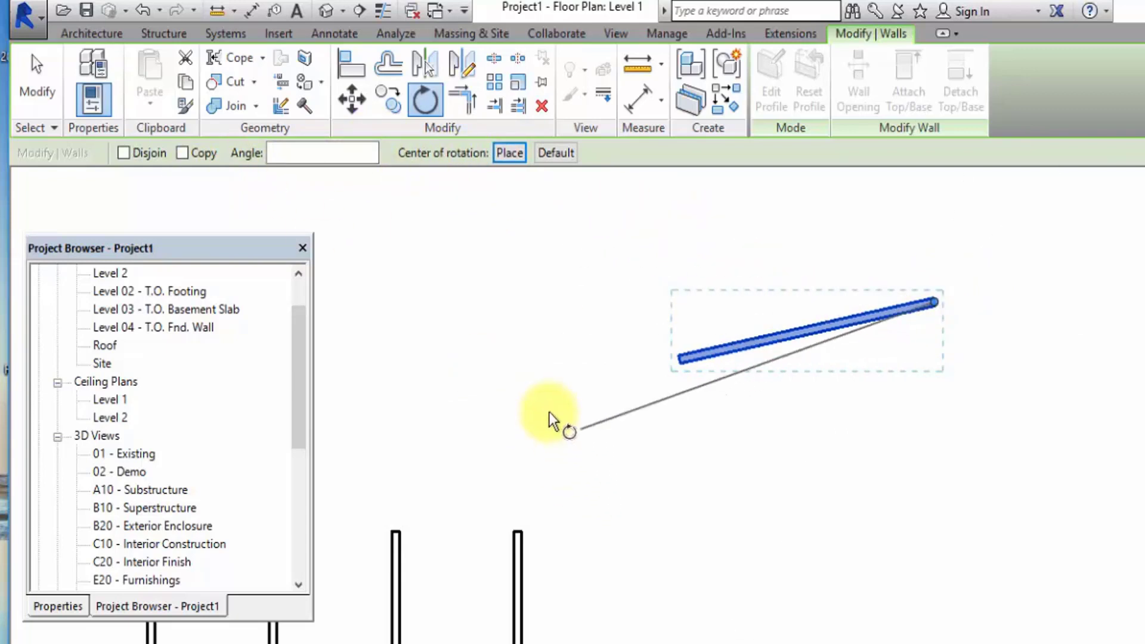
pyautogui.click(38, 102)
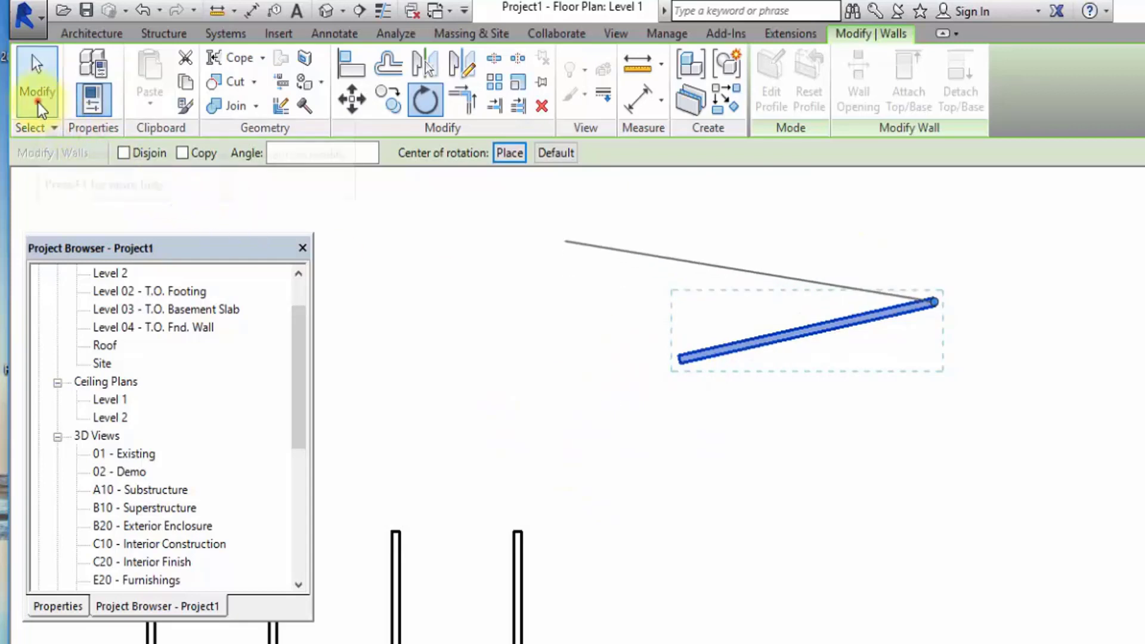
# Delete the tilted wall from the floor plan.
pyautogui.click(786, 342)
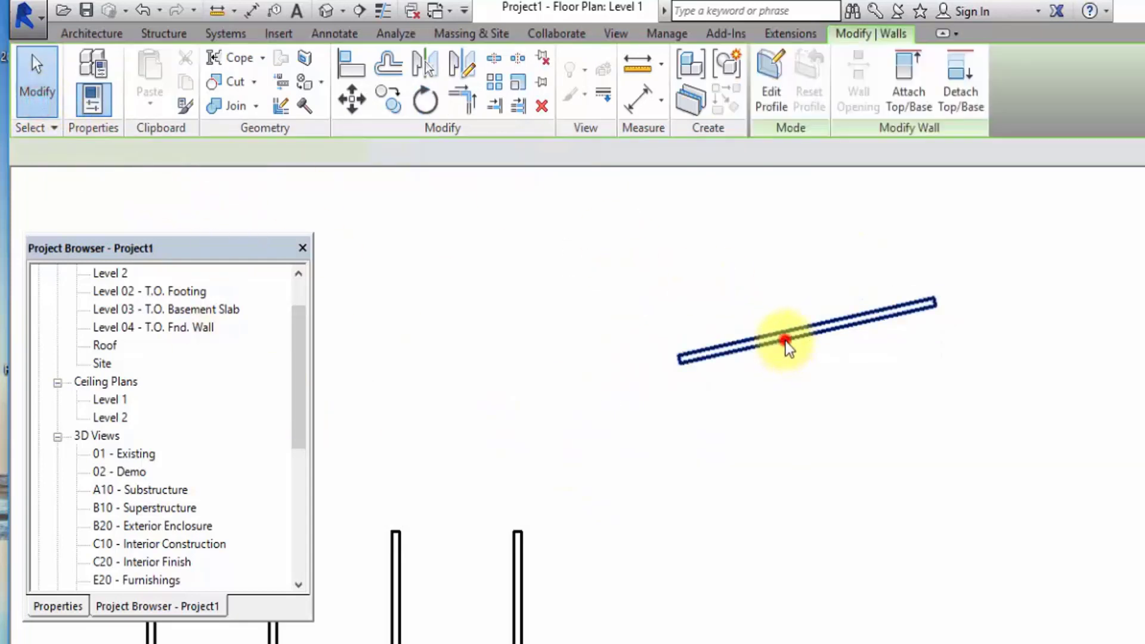
pyautogui.click(541, 105)
# Draw a horizontal wall of the rightmost wall's type through the middle of the first four vertical walls, ending just short of the fifth.
pyautogui.scroll(-4, 656, 207)
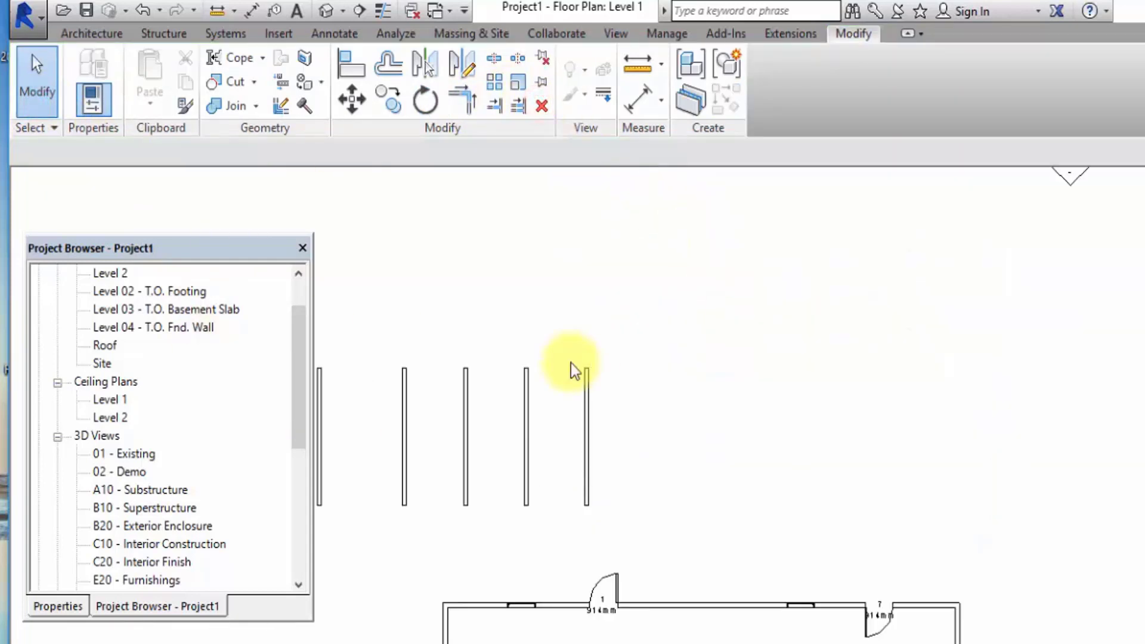
pyautogui.scroll(-3, 781, 342)
pyautogui.scroll(4, 555, 271)
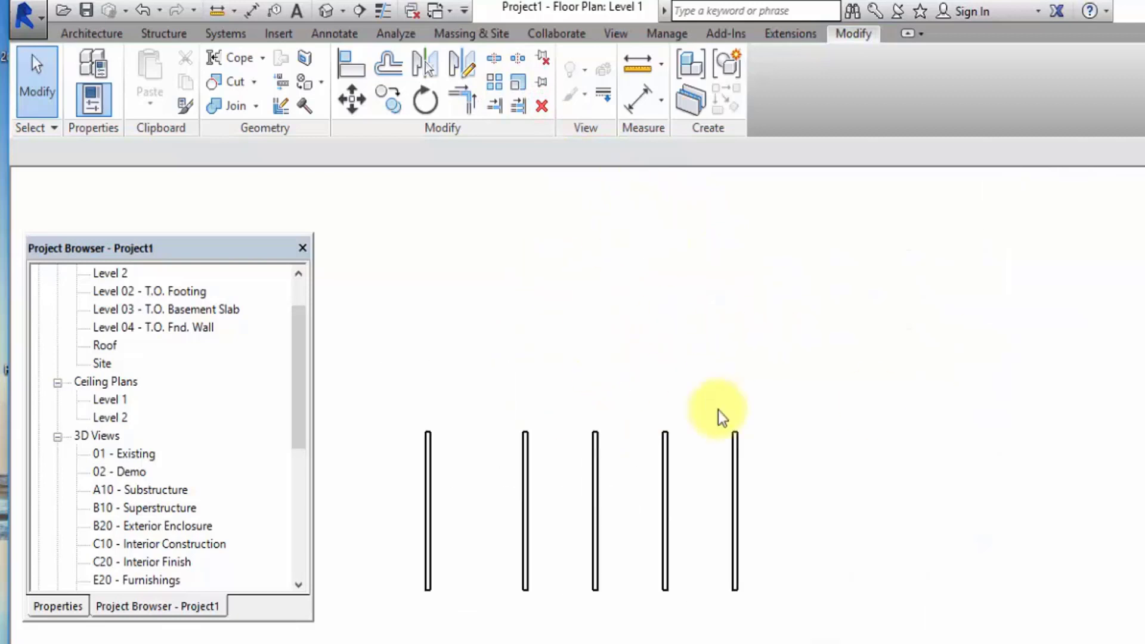
pyautogui.click(735, 439)
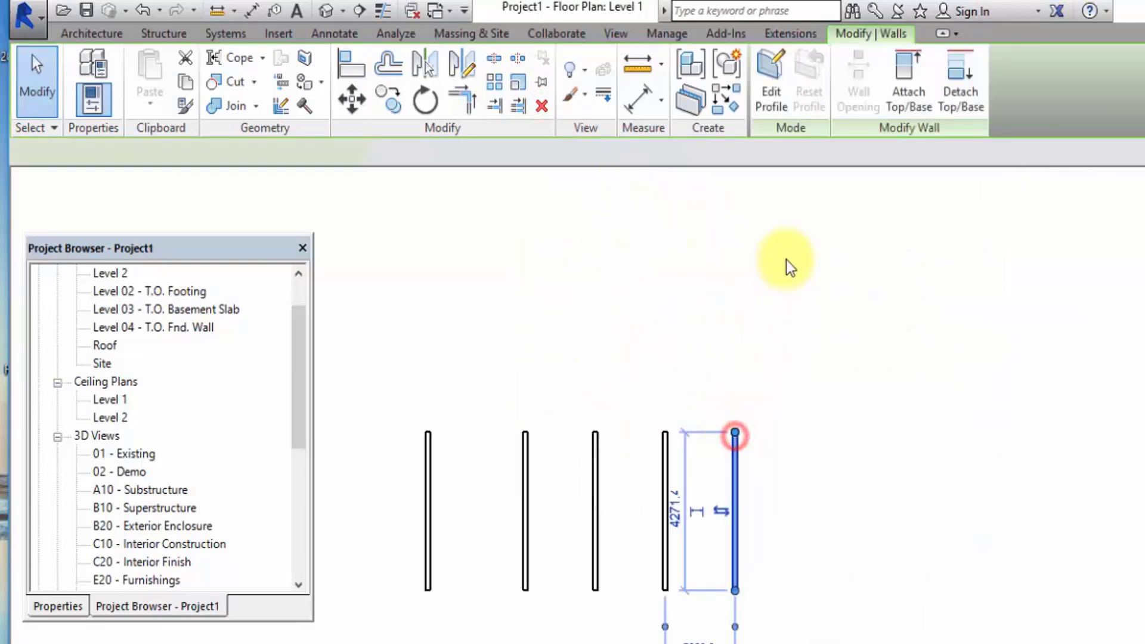
pyautogui.click(733, 102)
pyautogui.click(392, 503)
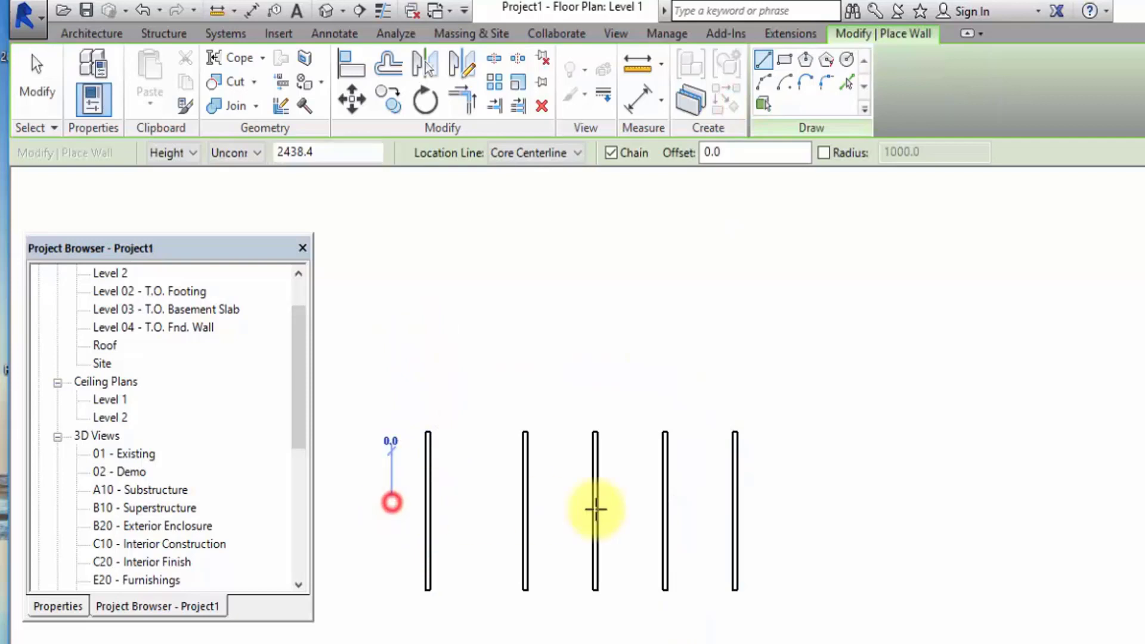
pyautogui.click(710, 501)
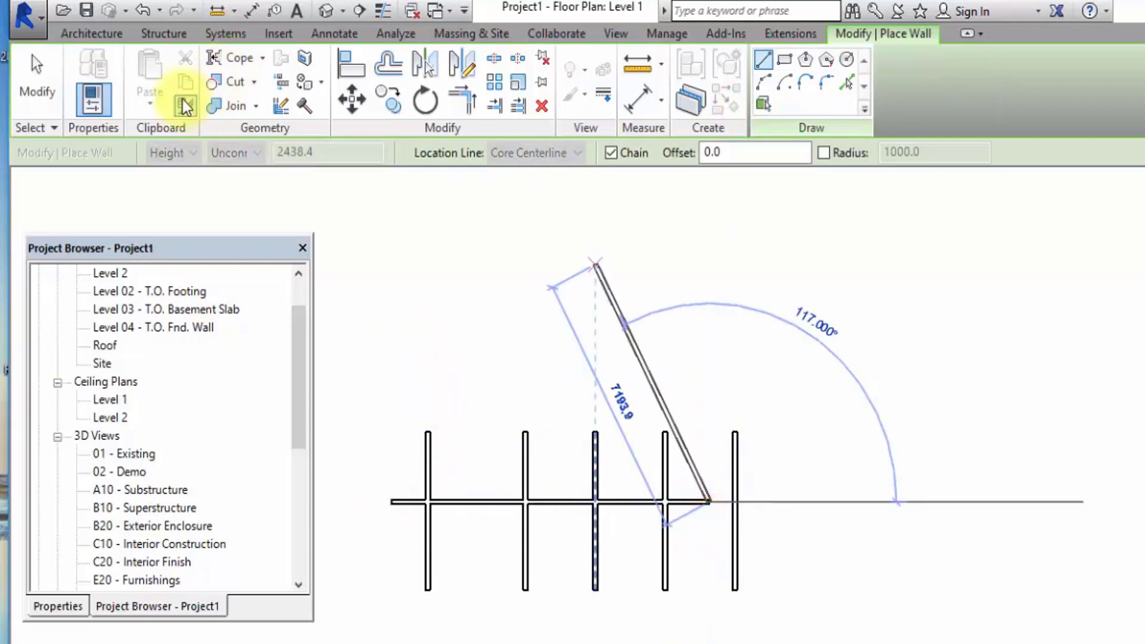
pyautogui.click(36, 78)
# Try Trim/Extend to Corner on the horizontal wall and the rightmost vertical wall, keeping the vertical wall's lower part.
pyautogui.scroll(-3, 775, 257)
pyautogui.scroll(4, 743, 399)
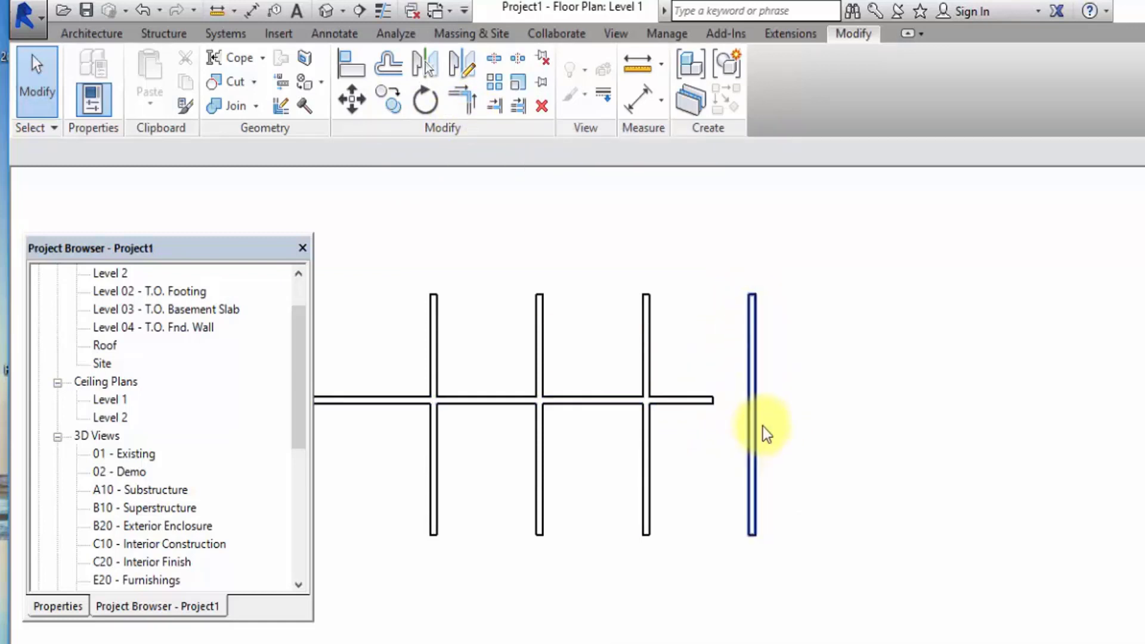
pyautogui.click(459, 108)
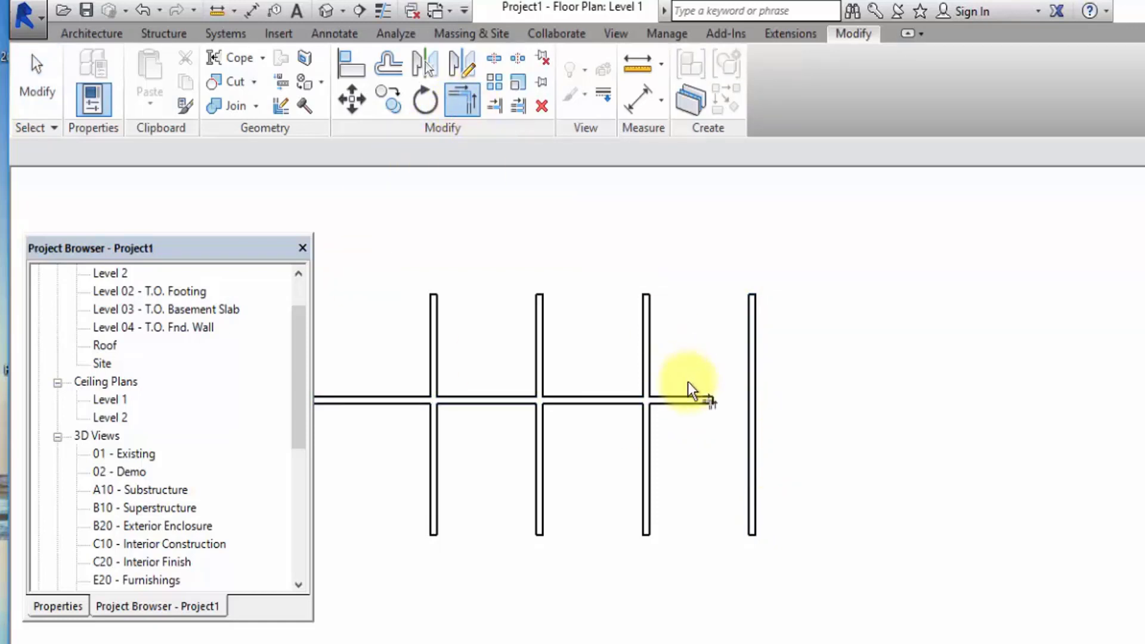
pyautogui.click(684, 399)
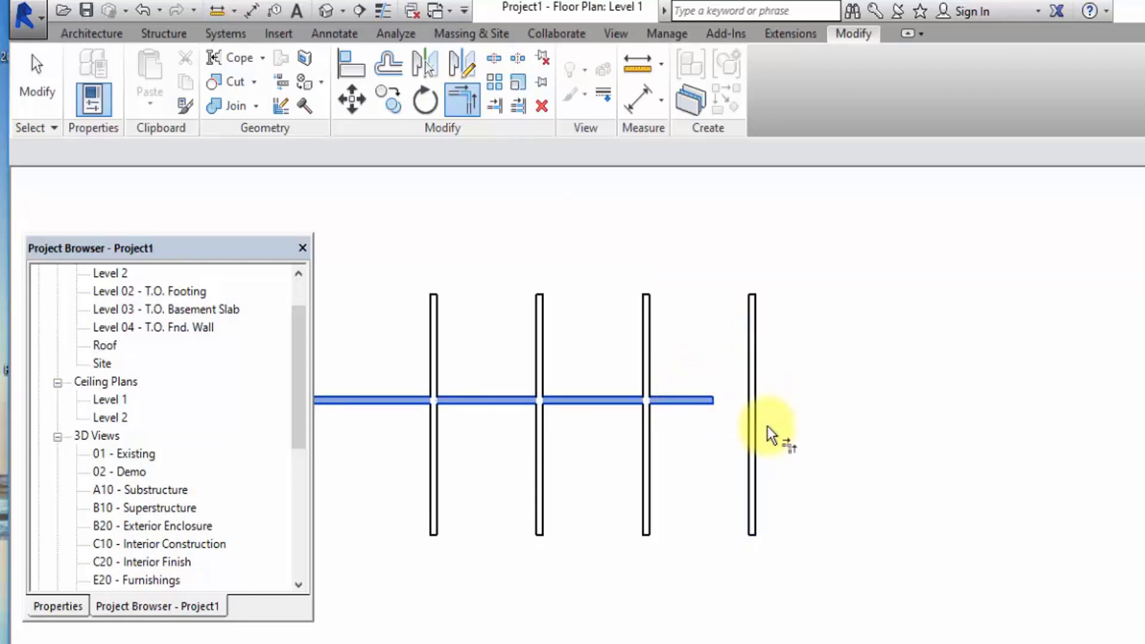
pyautogui.click(749, 461)
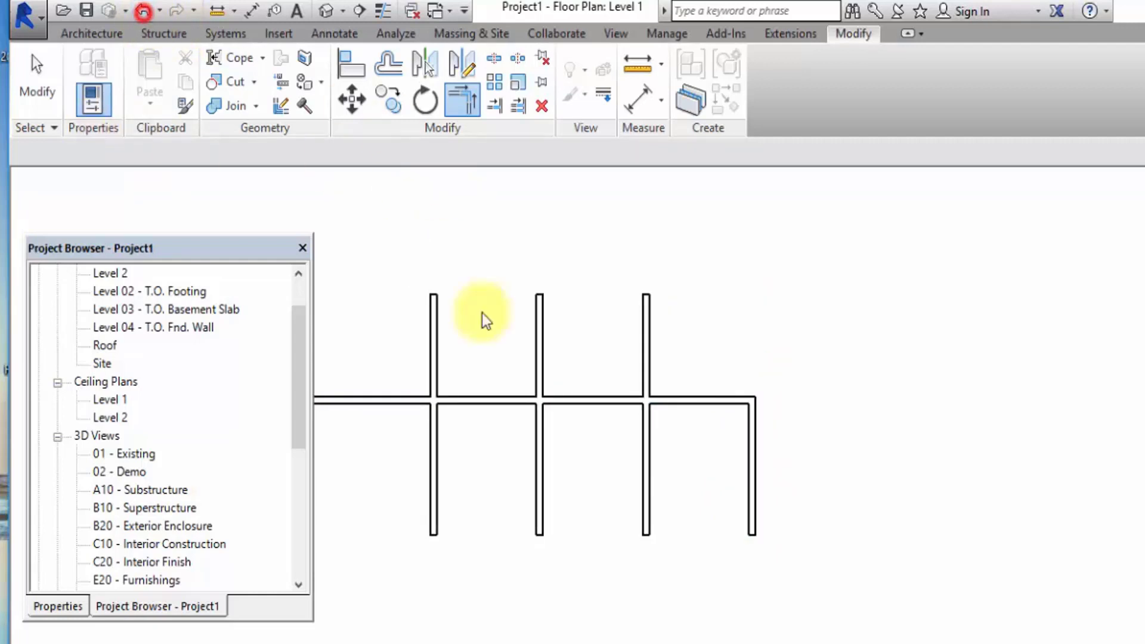
# Join the horizontal wall and the rightmost vertical wall into a corner, keeping the vertical wall's upper part.
pyautogui.click(681, 399)
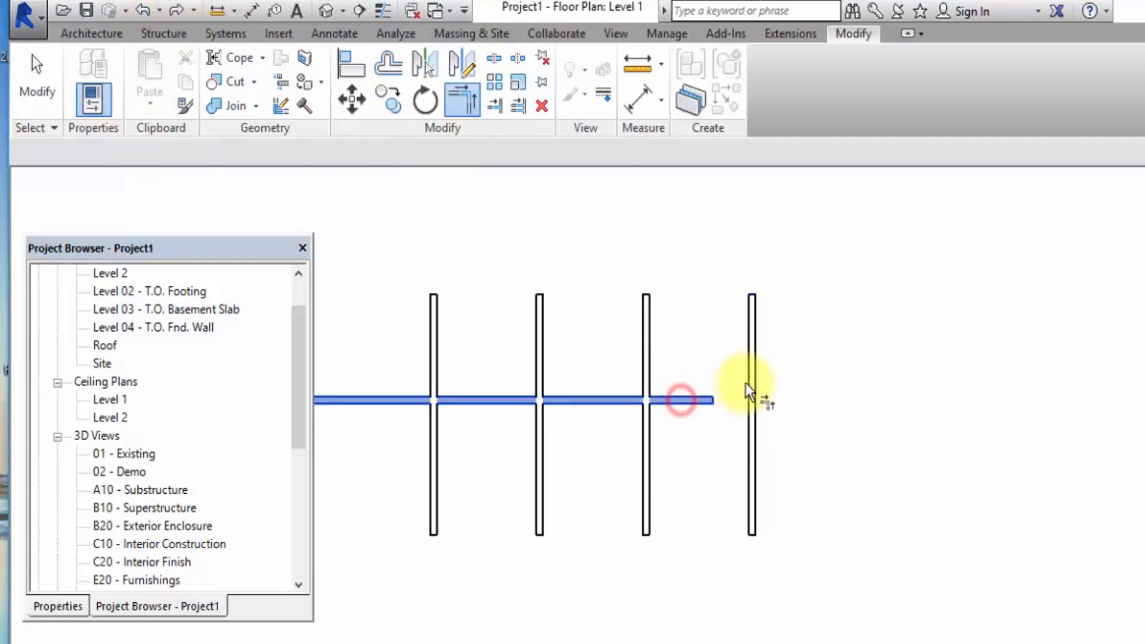
pyautogui.click(756, 361)
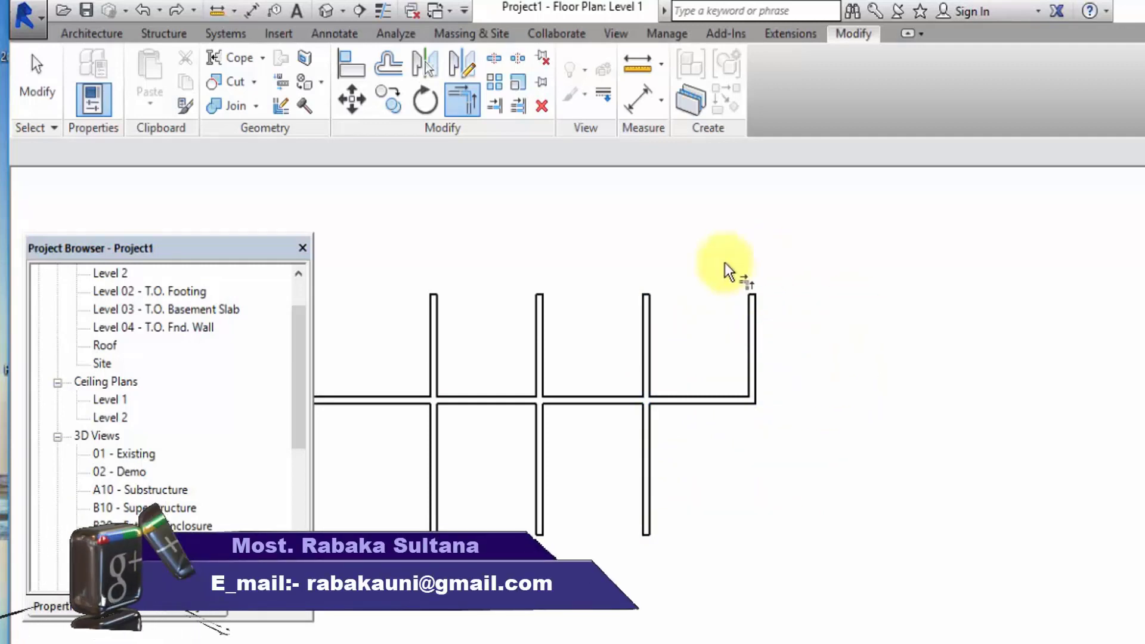
pyautogui.click(34, 81)
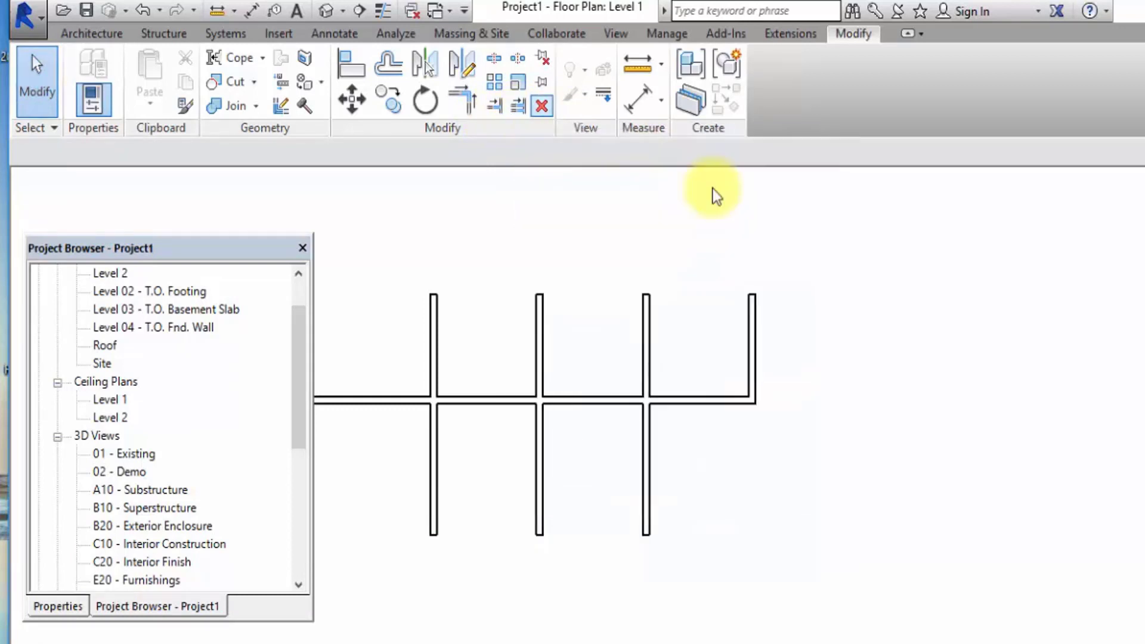
# Trim the four remaining vertical walls to the horizontal wall with Trim/Extend Multiple Elements, keeping their upper parts.
pyautogui.scroll(-4, 988, 483)
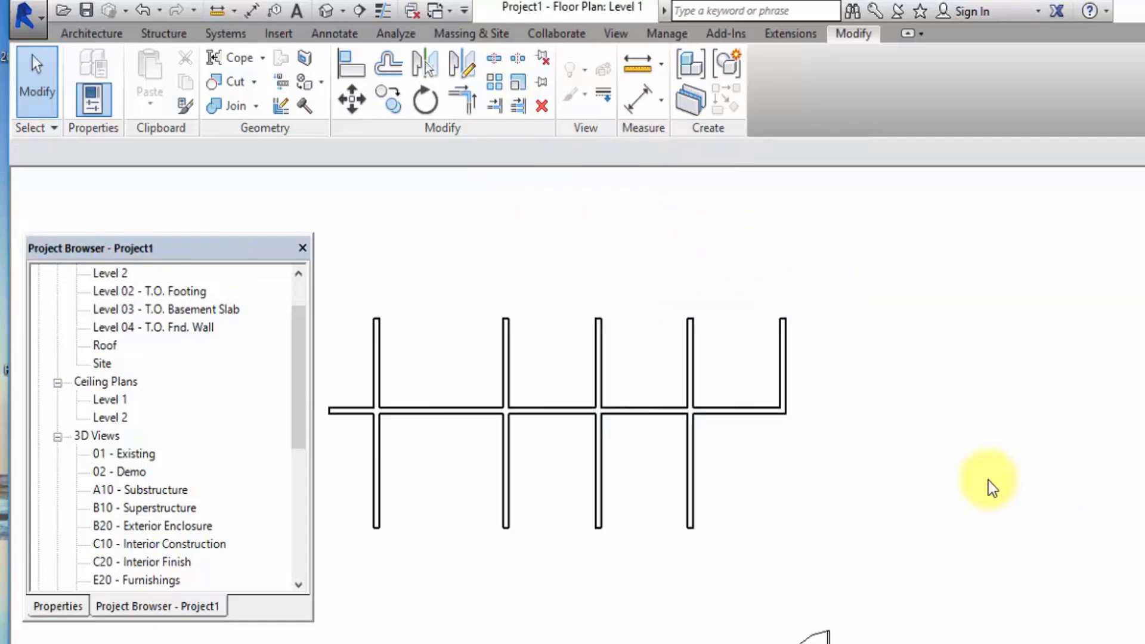
pyautogui.scroll(3, 879, 499)
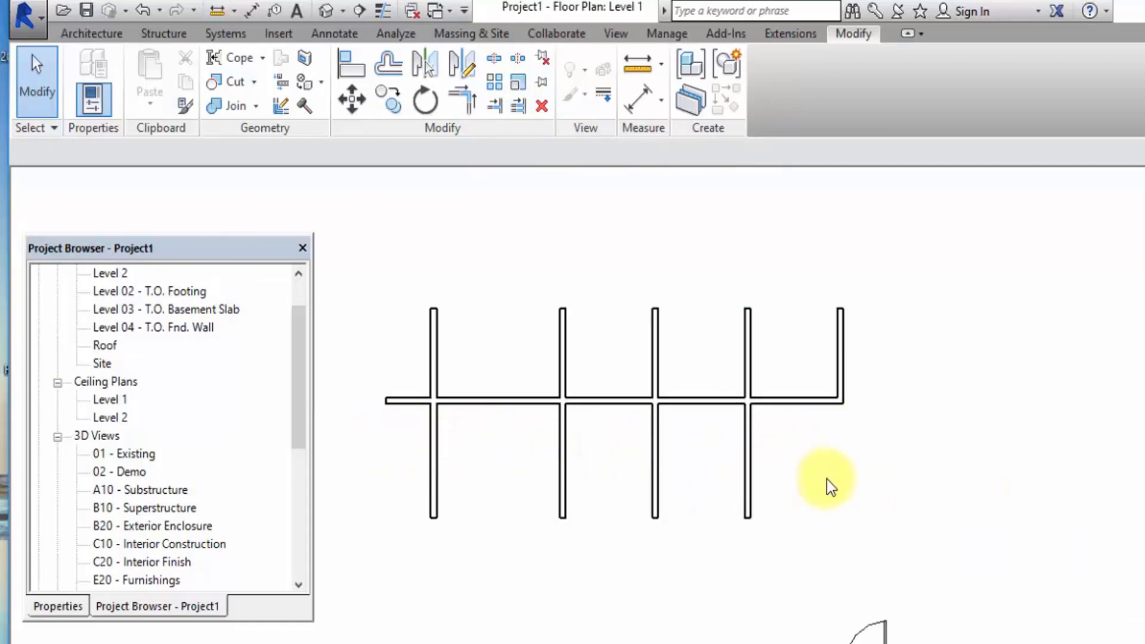
pyautogui.click(520, 108)
pyautogui.click(524, 406)
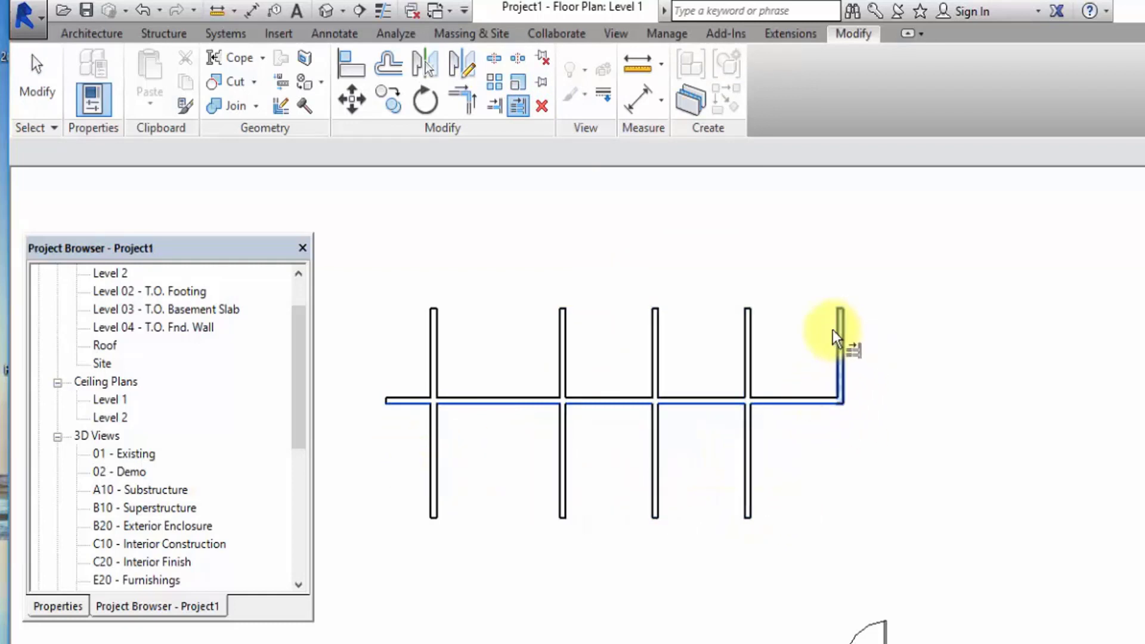
pyautogui.click(753, 329)
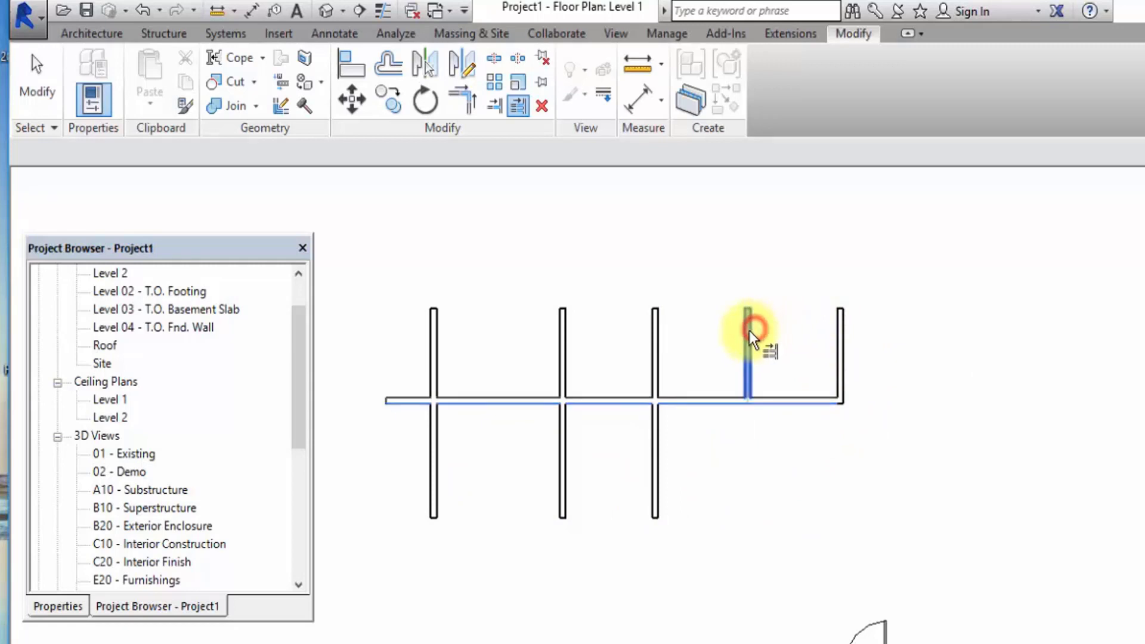
pyautogui.click(652, 342)
pyautogui.click(565, 340)
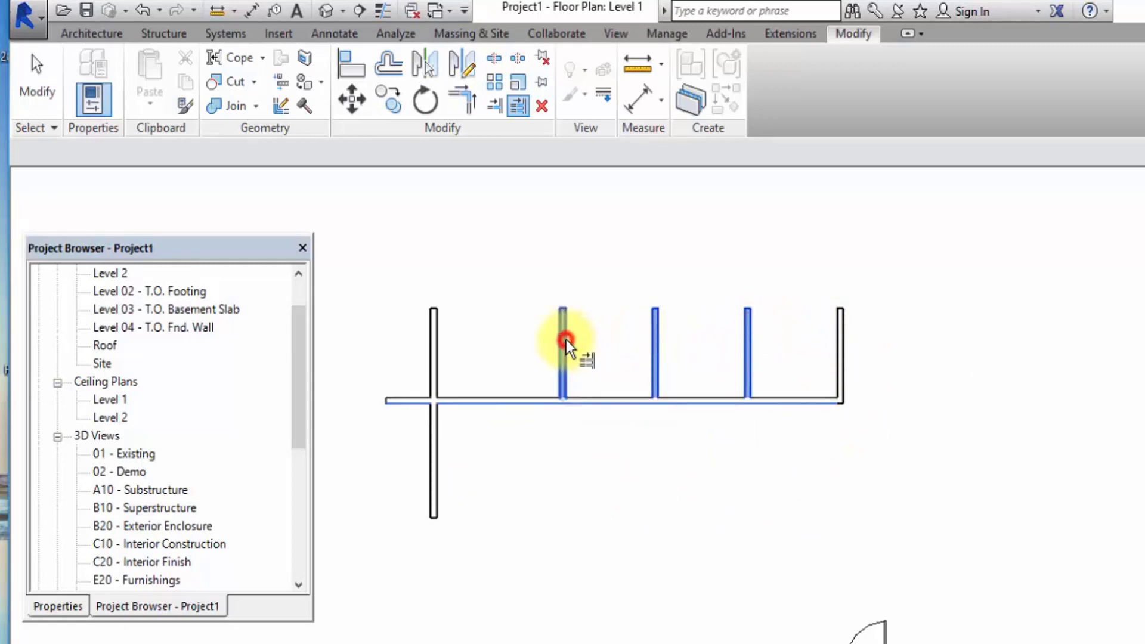
pyautogui.click(435, 332)
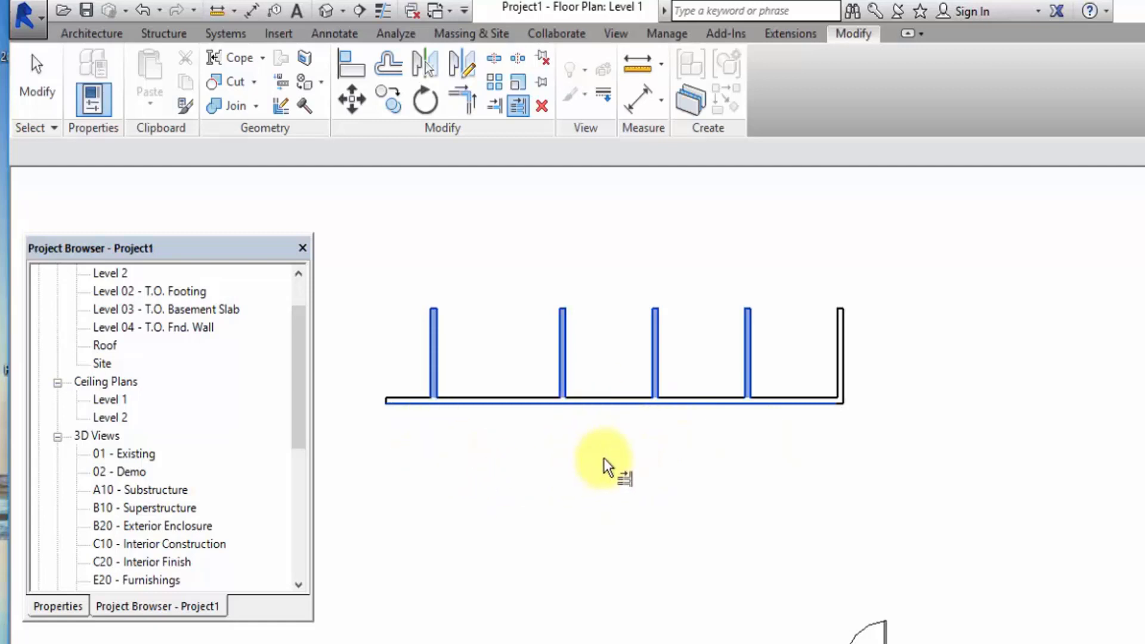
pyautogui.click(44, 91)
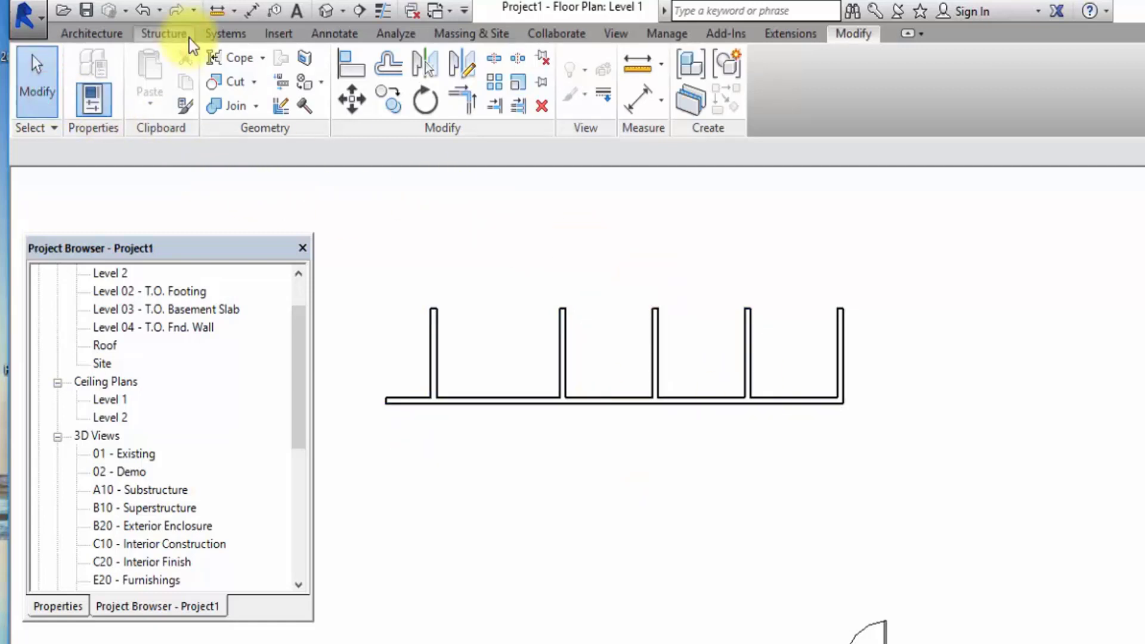
# Stretch the lower end of the leftmost vertical wall downward so it crosses the horizontal wall.
pyautogui.click(432, 346)
pyautogui.moveTo(439, 403); pyautogui.dragTo(433, 479)
pyautogui.click(577, 484)
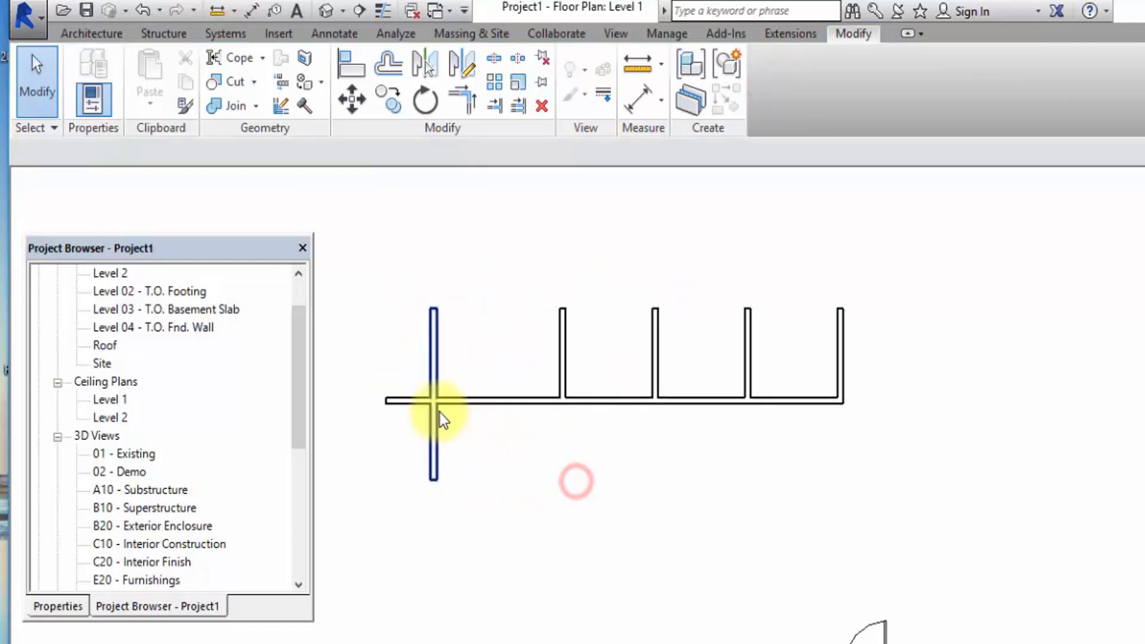
# Trim the horizontal wall's left overhang to the leftmost vertical wall with Trim/Extend Single Element, keeping the part on the right.
pyautogui.click(515, 112)
pyautogui.click(495, 106)
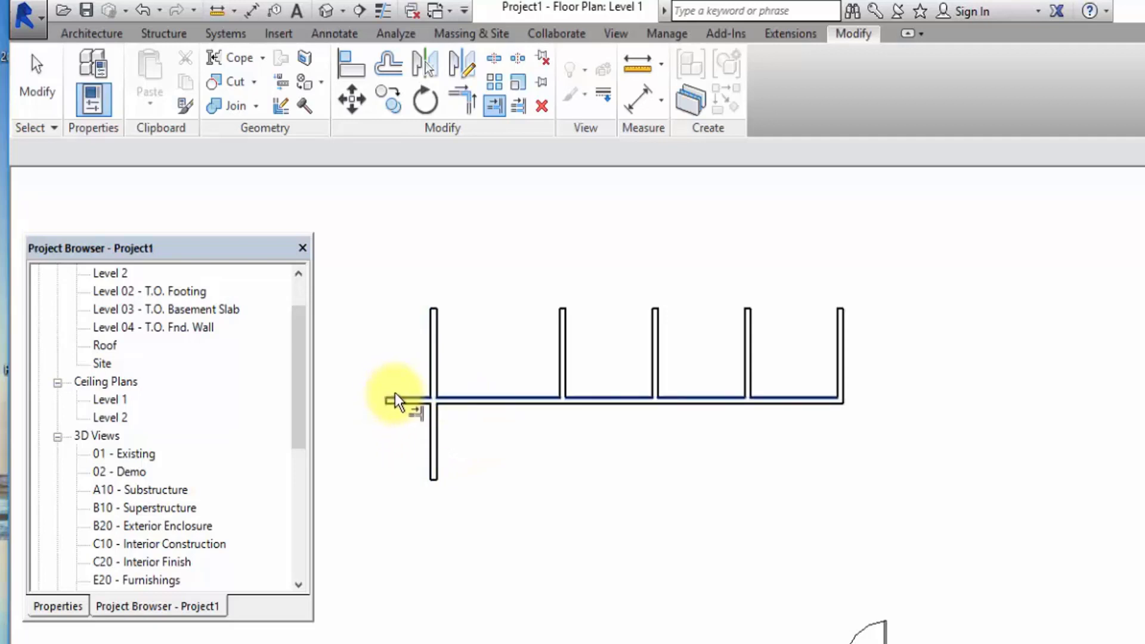
pyautogui.click(37, 83)
pyautogui.click(495, 107)
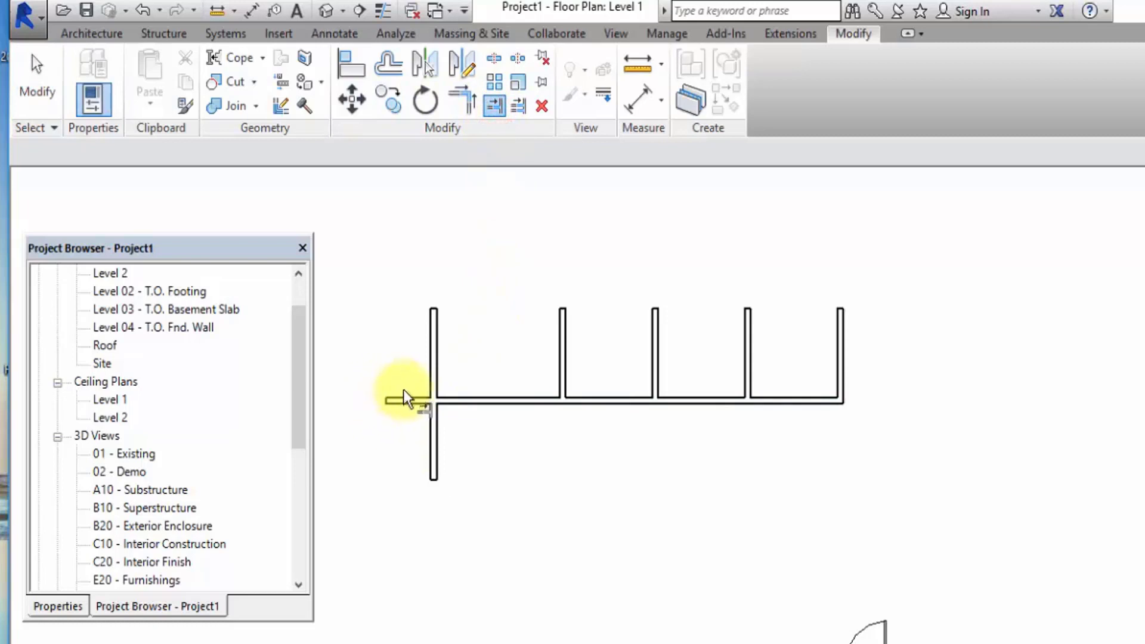
pyautogui.click(437, 382)
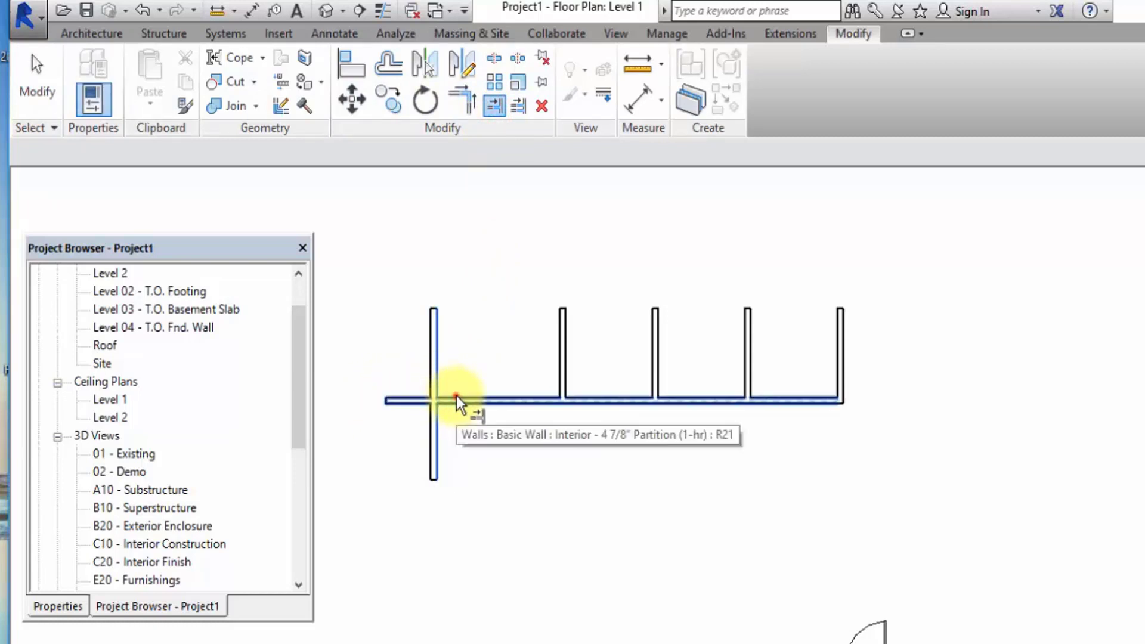
pyautogui.click(456, 396)
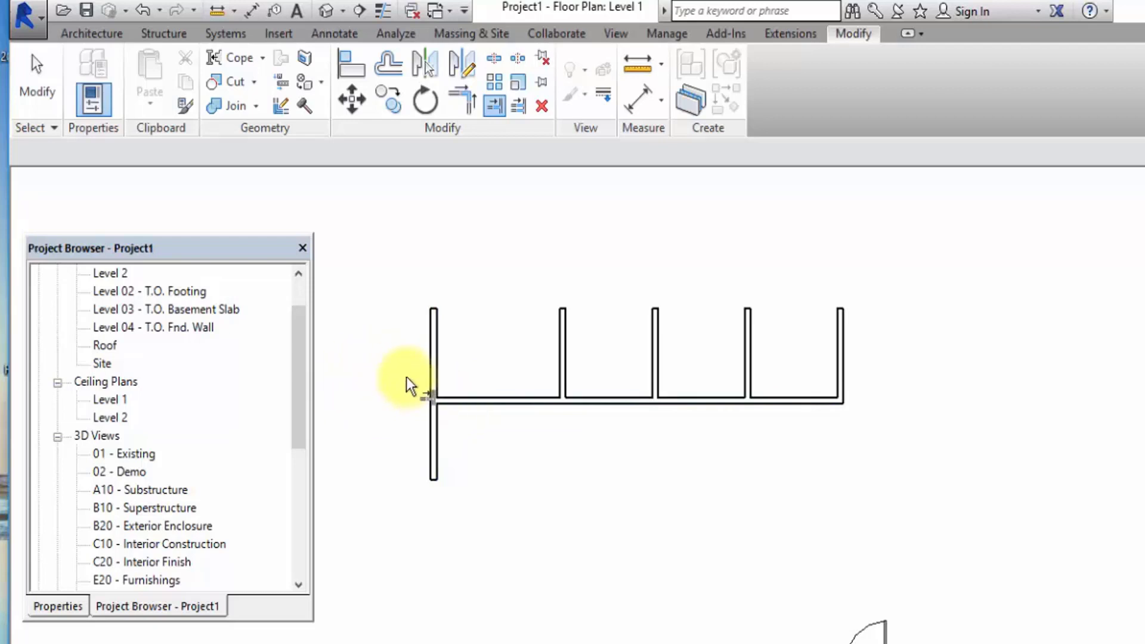
# Draw a separate horizontal wall below the wall layout with Create Similar, using an inner vertical wall as the source type.
pyautogui.click(45, 96)
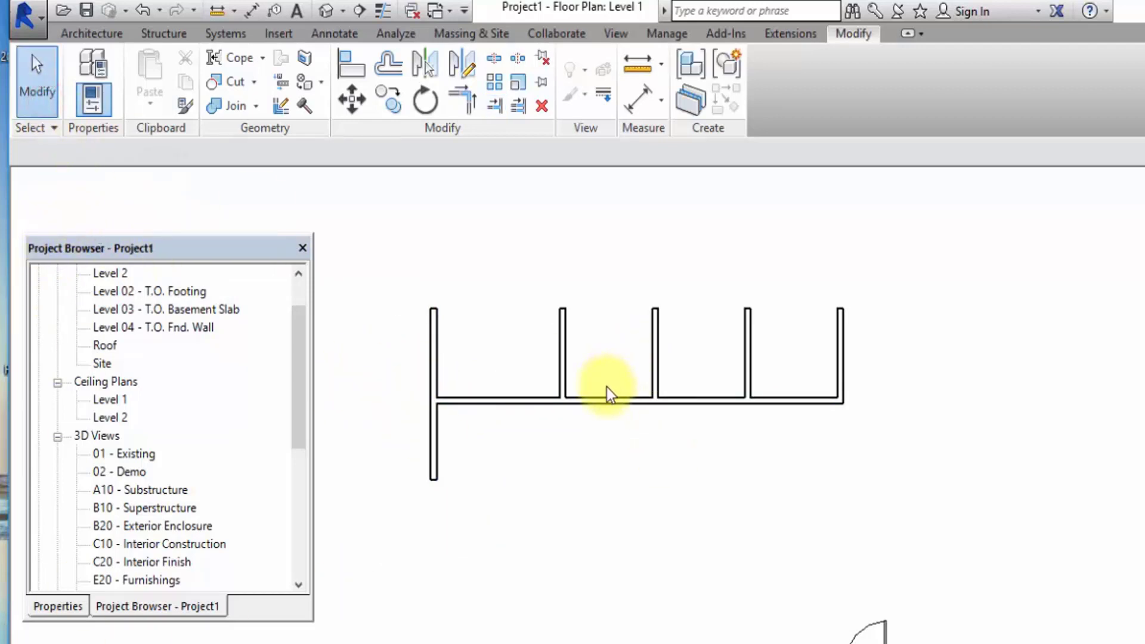
pyautogui.click(563, 313)
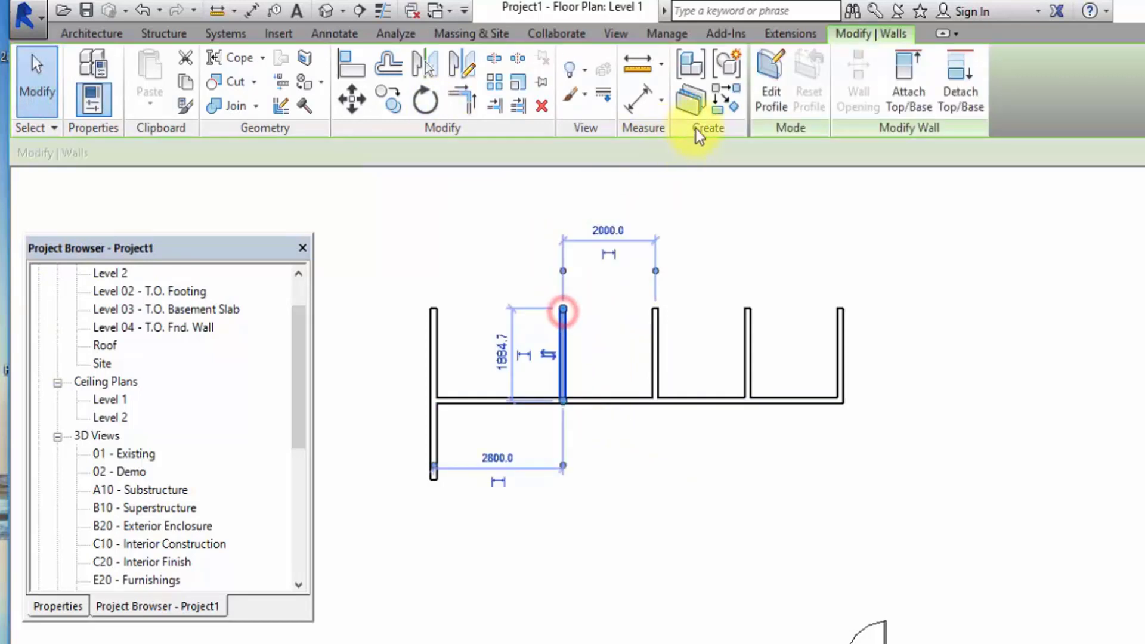
pyautogui.click(740, 116)
pyautogui.click(451, 580)
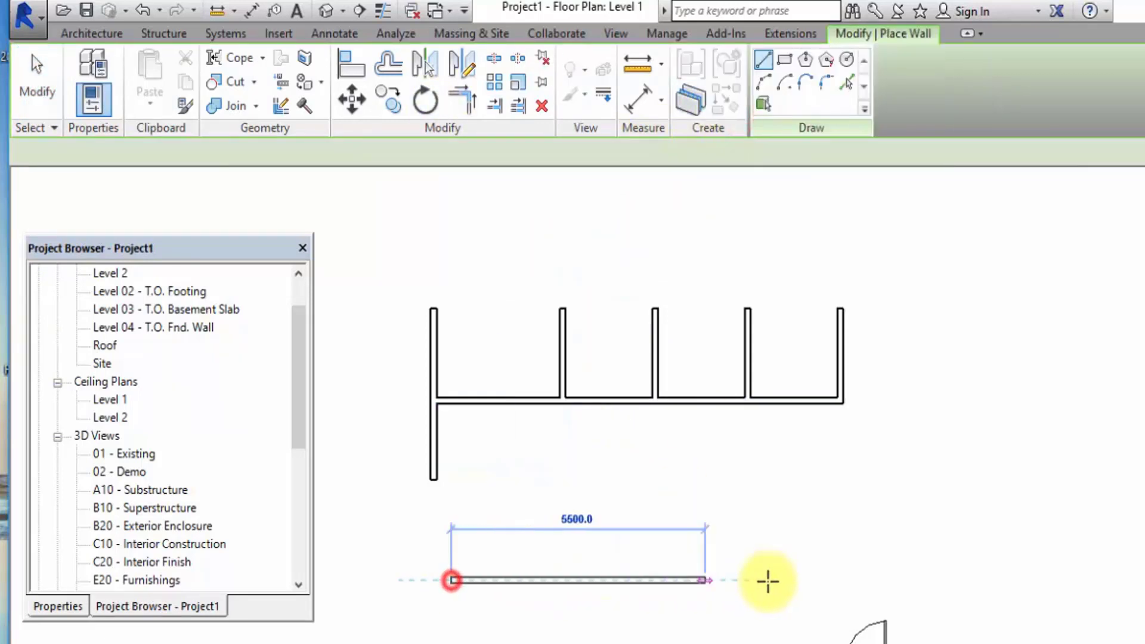
pyautogui.click(812, 581)
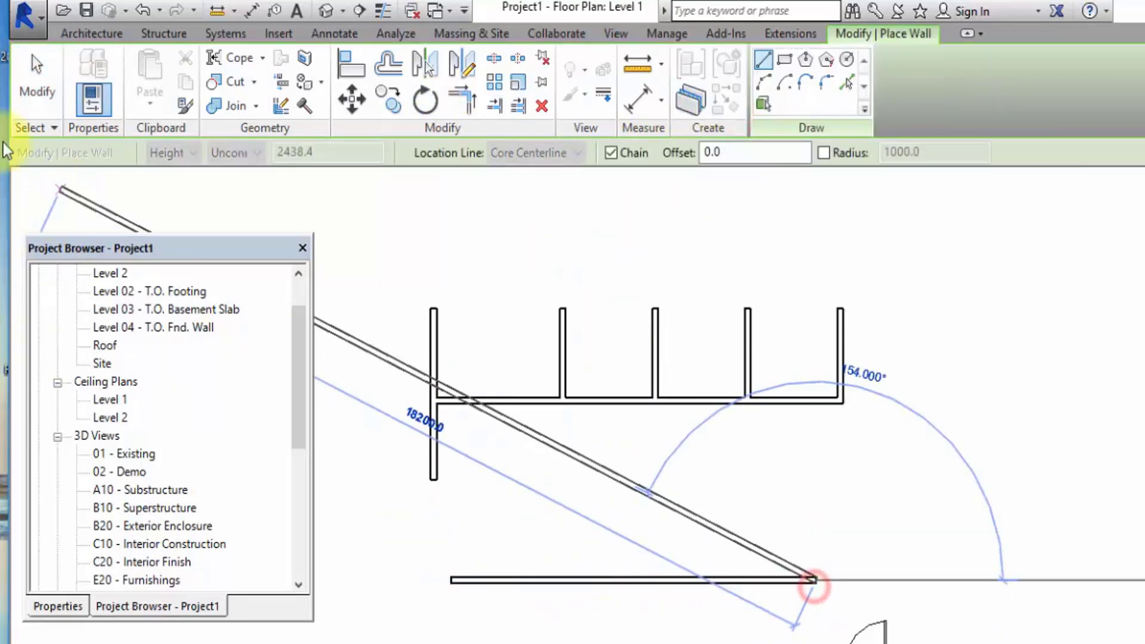
pyautogui.click(34, 80)
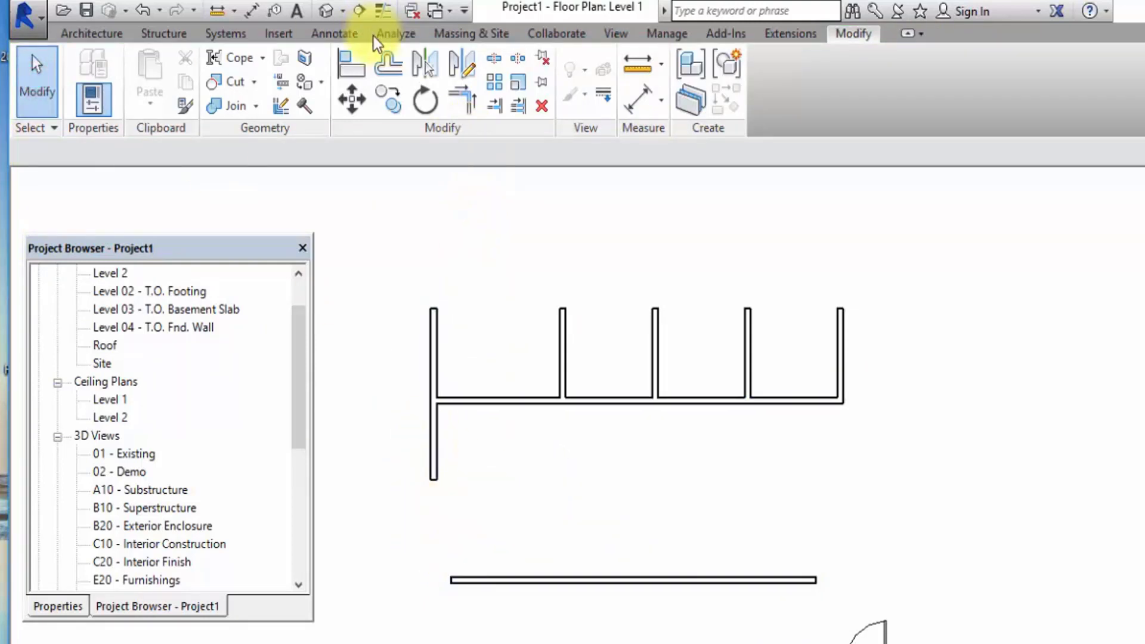
# Join the new lower horizontal wall to the leftmost and rightmost vertical walls with Trim/Extend to Corner, closing the rectangle.
pyautogui.click(468, 99)
pyautogui.click(441, 418)
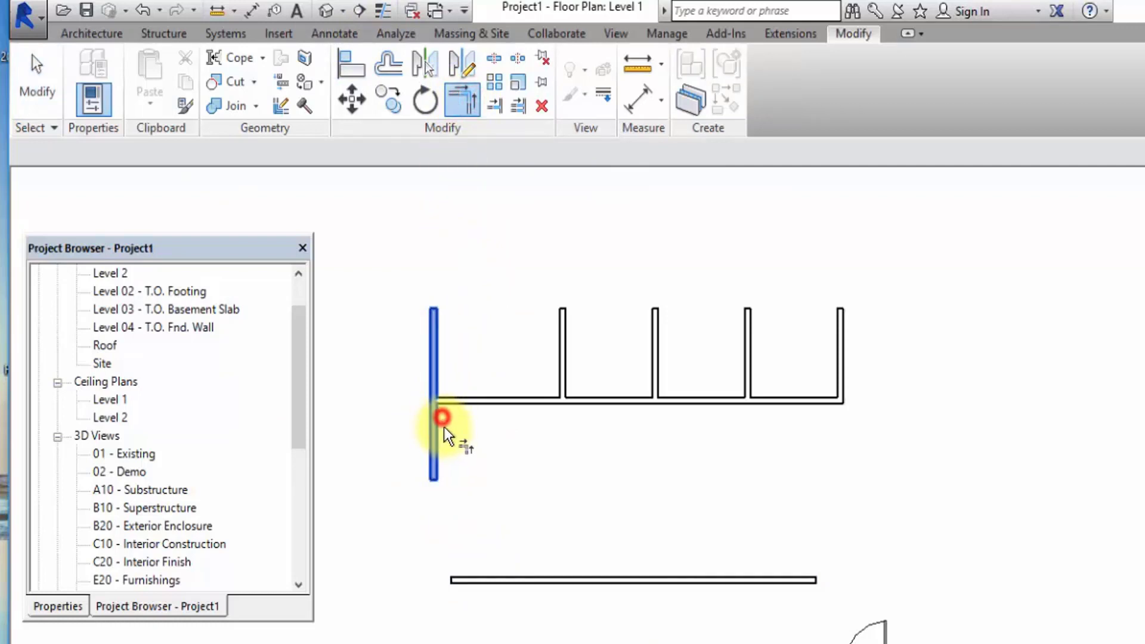
pyautogui.click(511, 581)
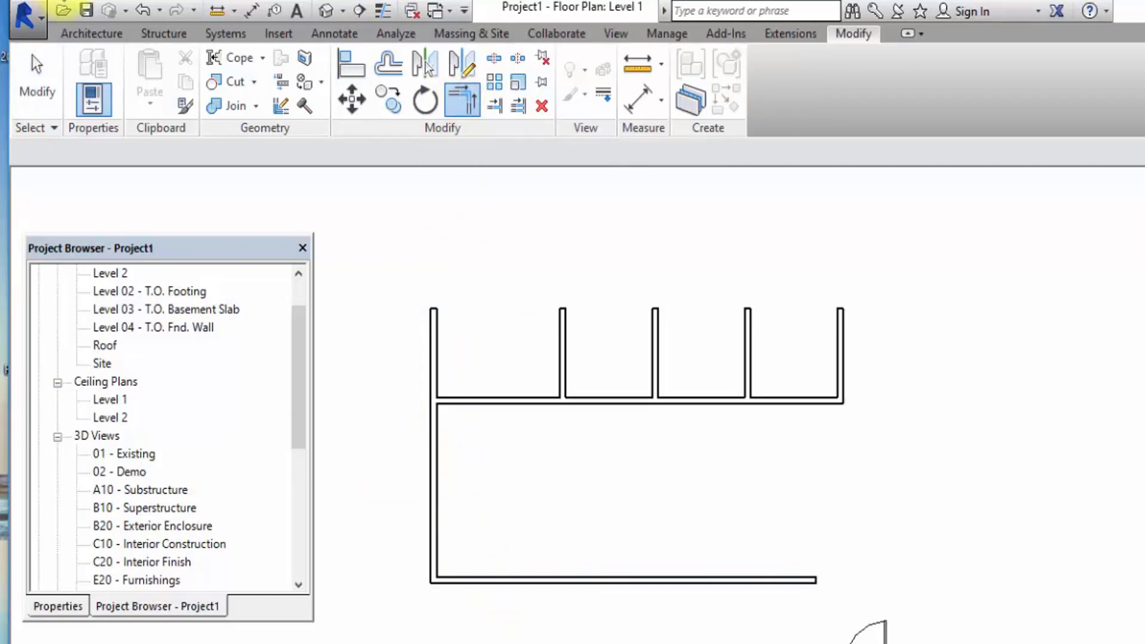
pyautogui.click(751, 578)
pyautogui.click(847, 354)
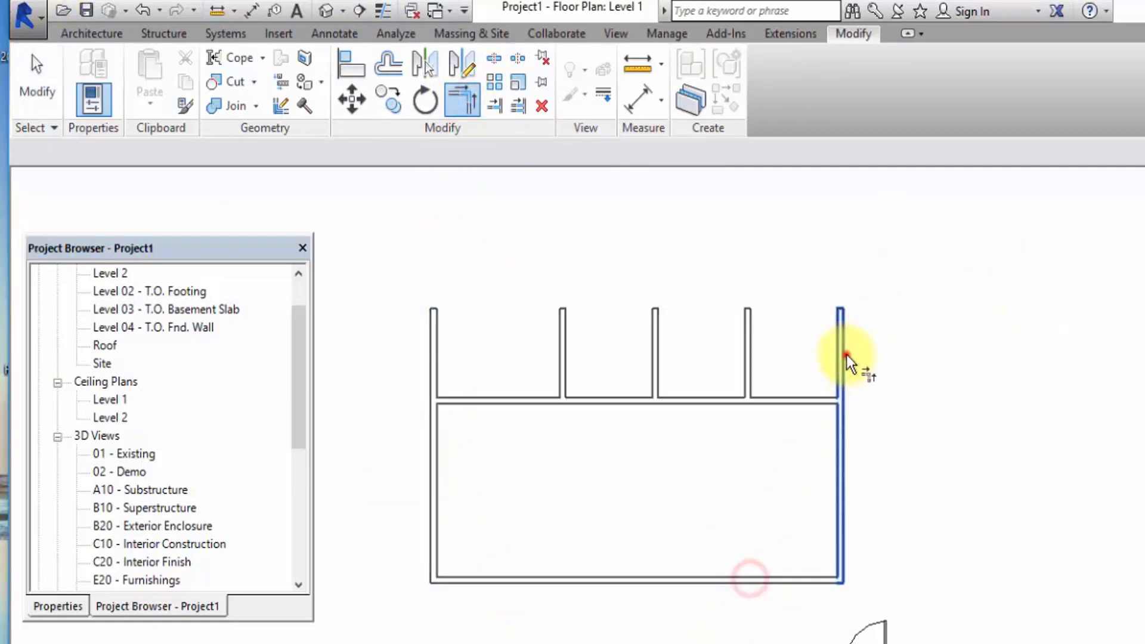
pyautogui.click(55, 90)
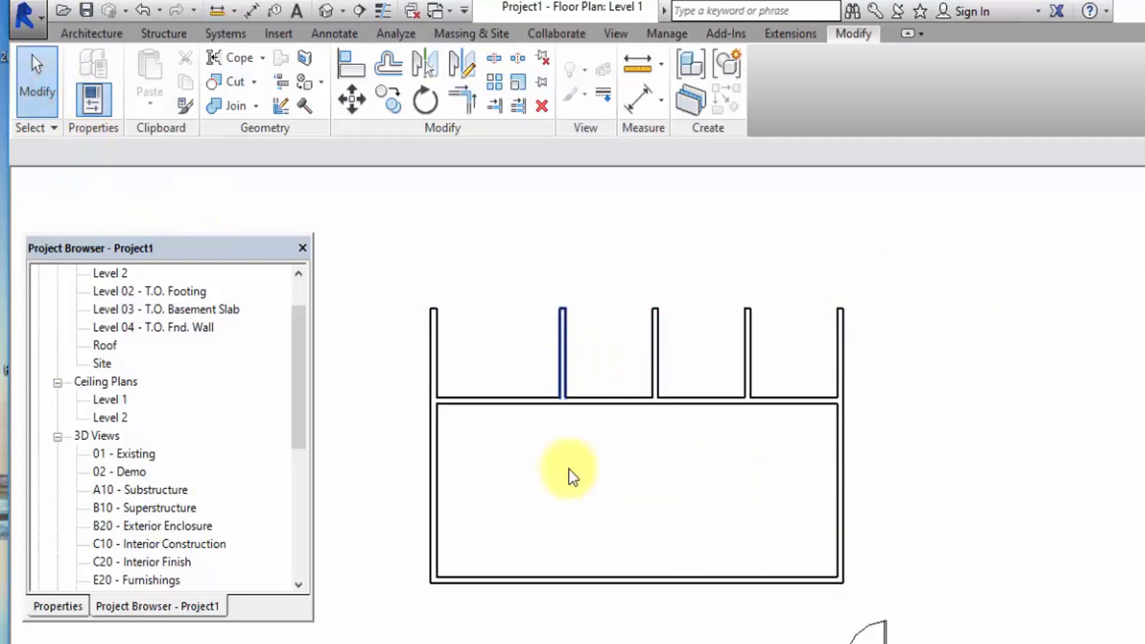
# Extend the first and third inner vertical walls down to the lower horizontal wall with Trim/Extend Single Element.
pyautogui.click(500, 113)
pyautogui.click(564, 571)
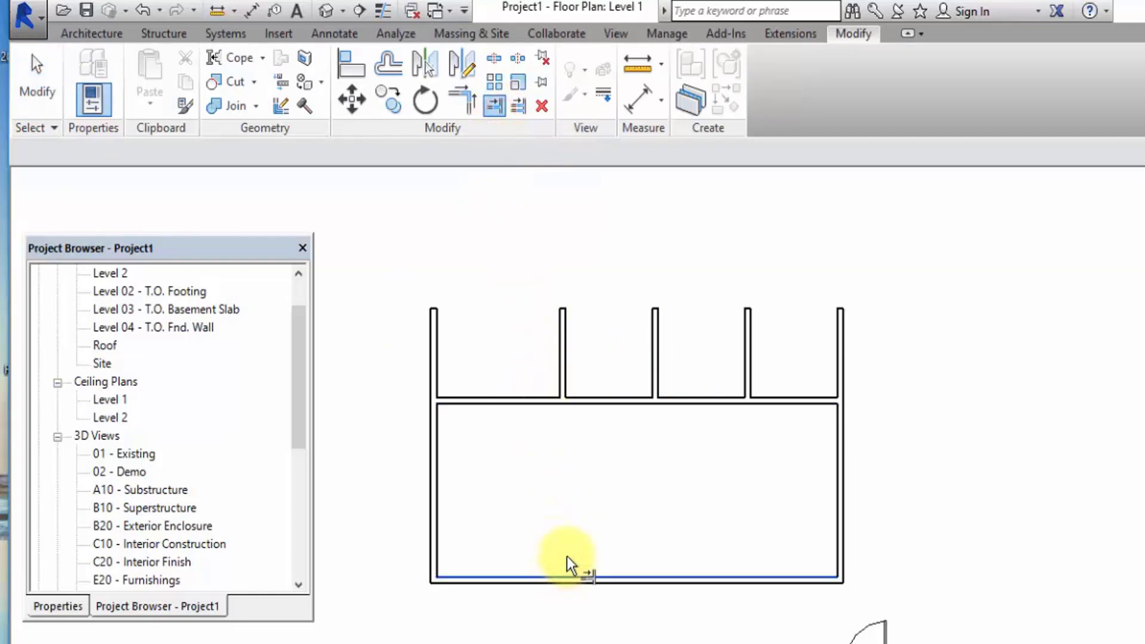
pyautogui.click(568, 366)
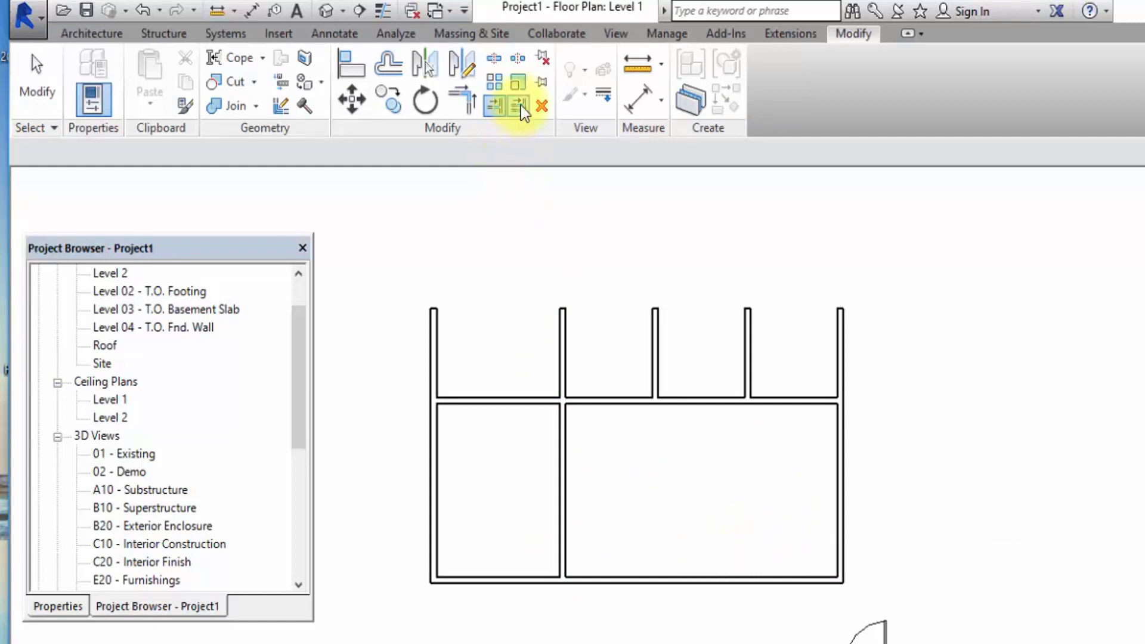
pyautogui.click(497, 106)
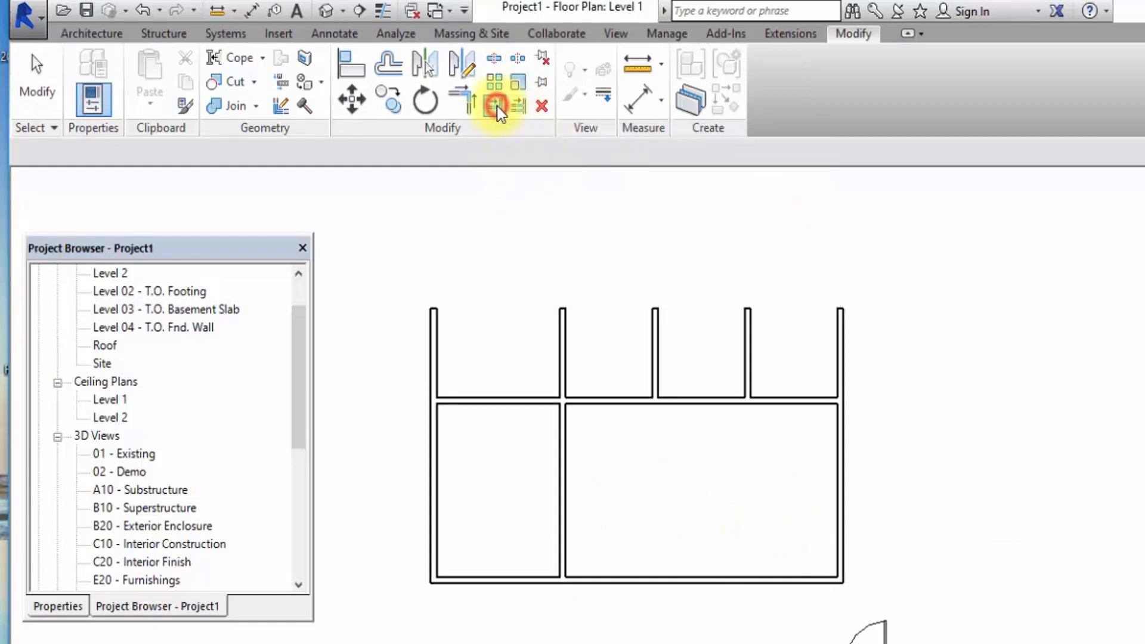
pyautogui.click(685, 571)
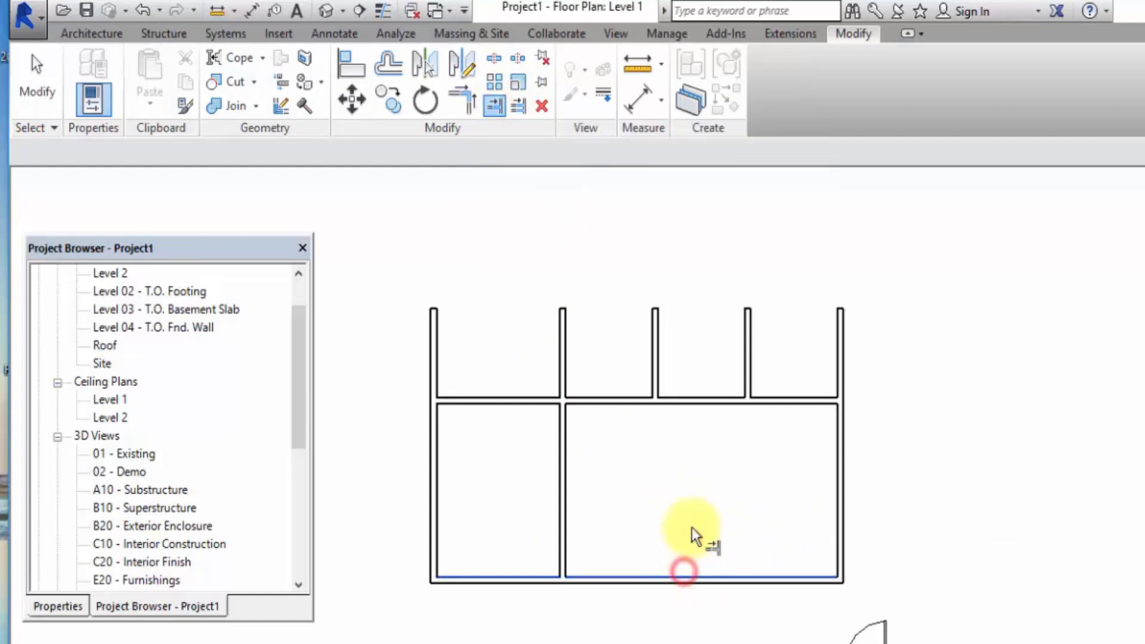
pyautogui.click(752, 357)
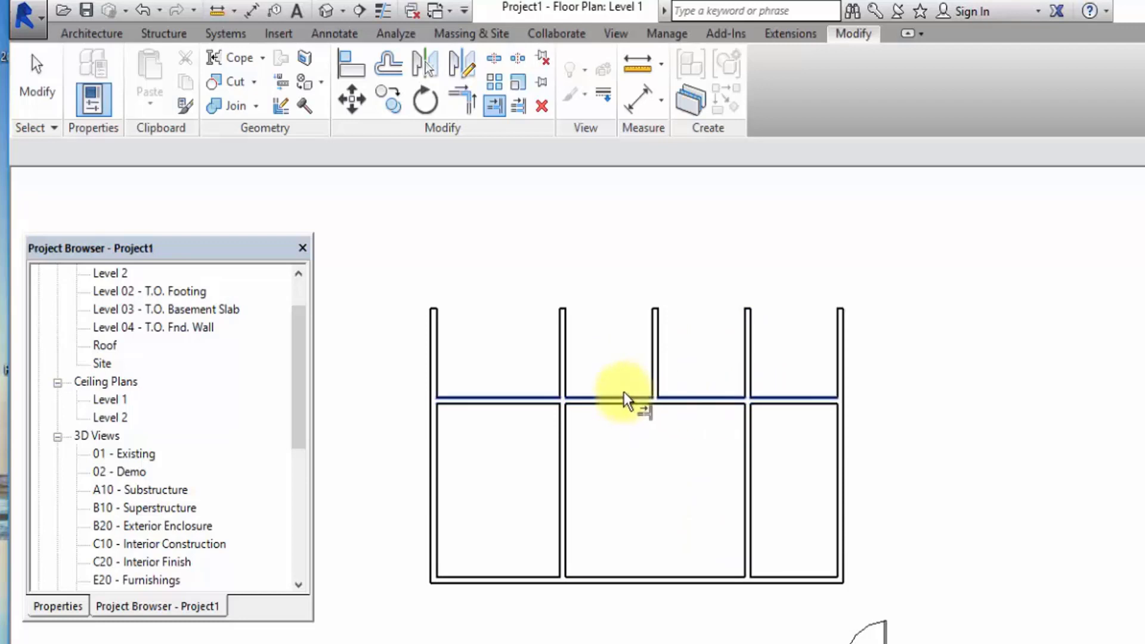
# Undo both single-element wall extensions and leave the trim command.
pyautogui.click(494, 106)
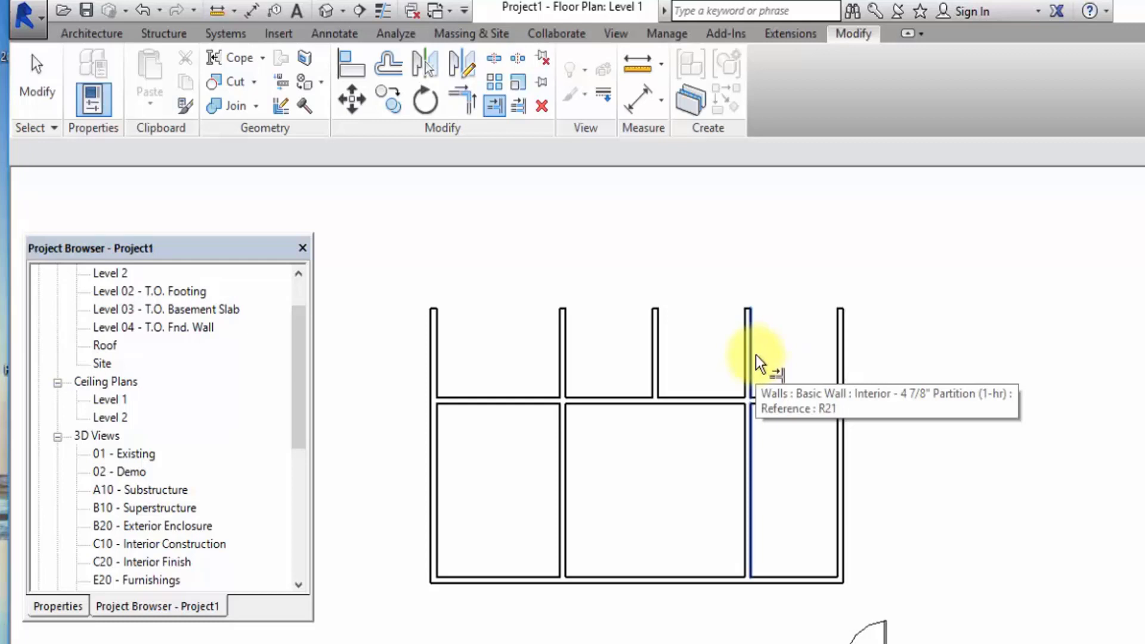
pyautogui.click(144, 10)
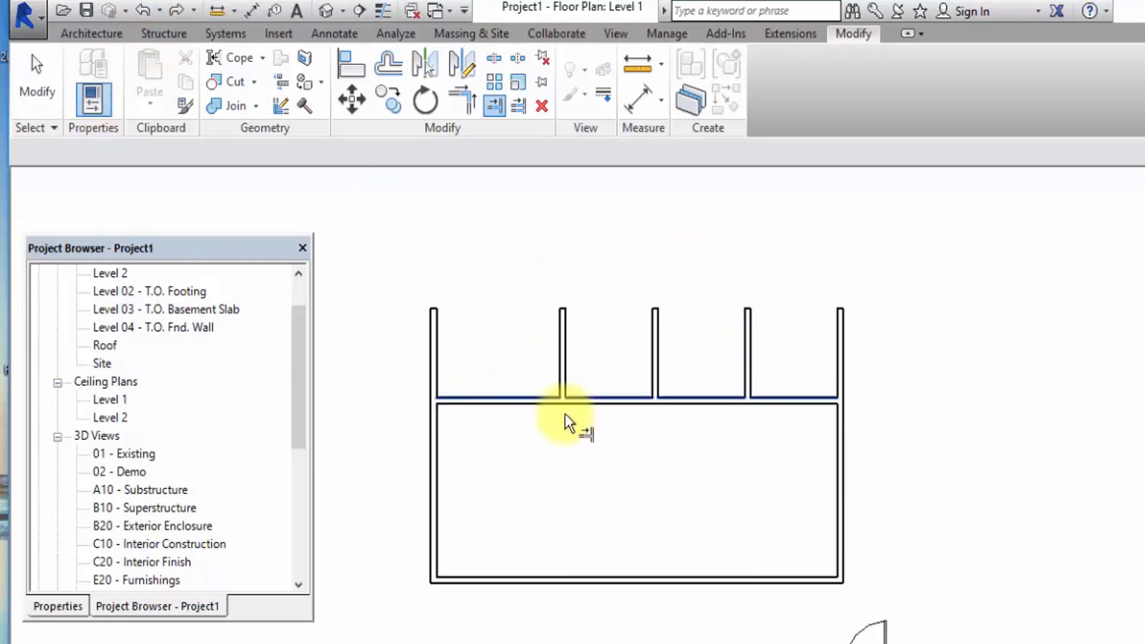
pyautogui.click(56, 107)
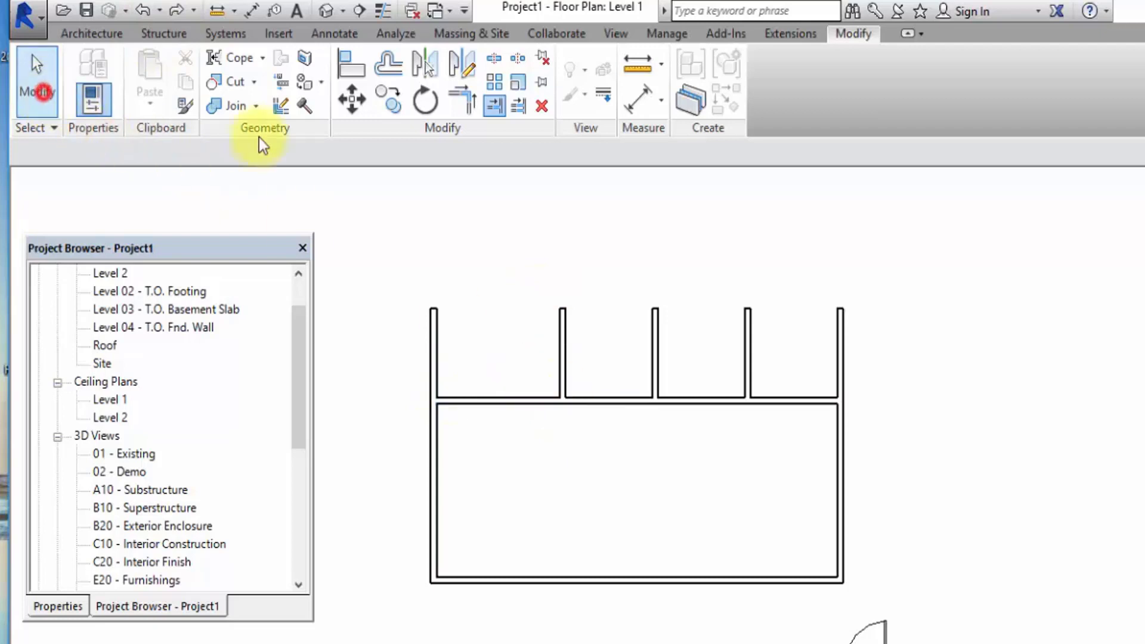
# Extend all three inner vertical walls down to the lower horizontal wall with Trim/Extend Multiple Elements.
pyautogui.click(517, 116)
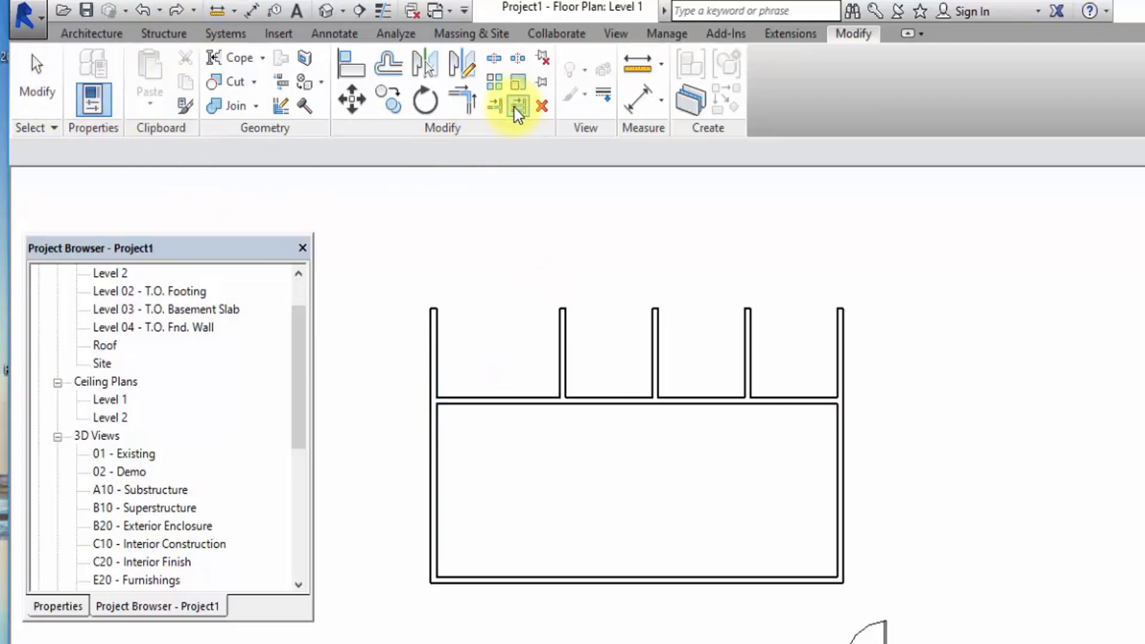
pyautogui.click(736, 574)
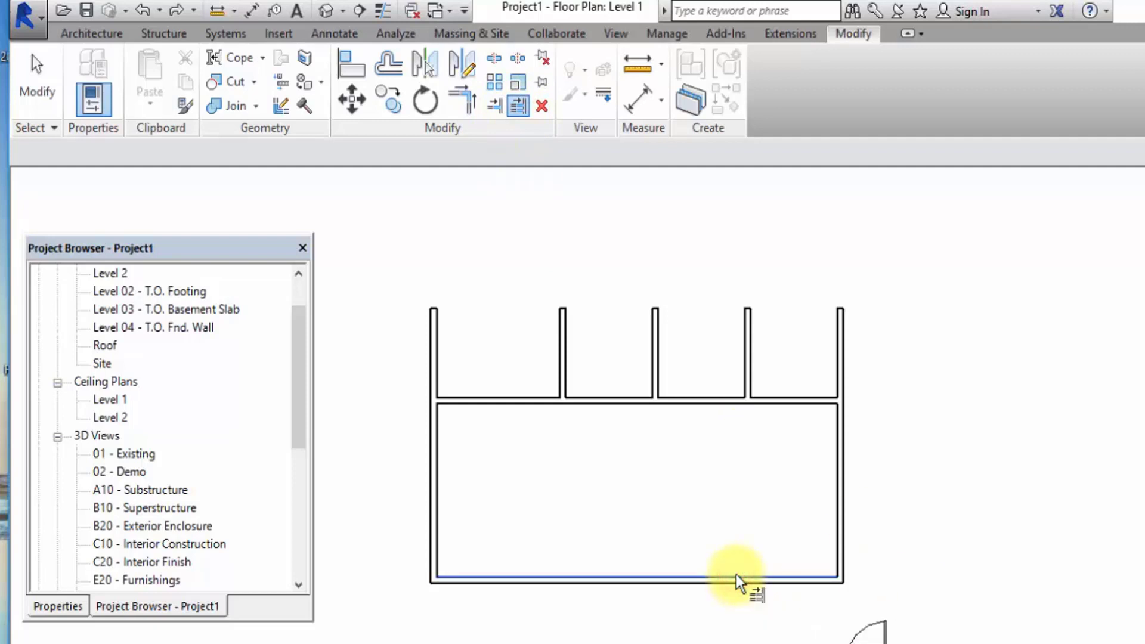
pyautogui.click(749, 357)
pyautogui.click(656, 357)
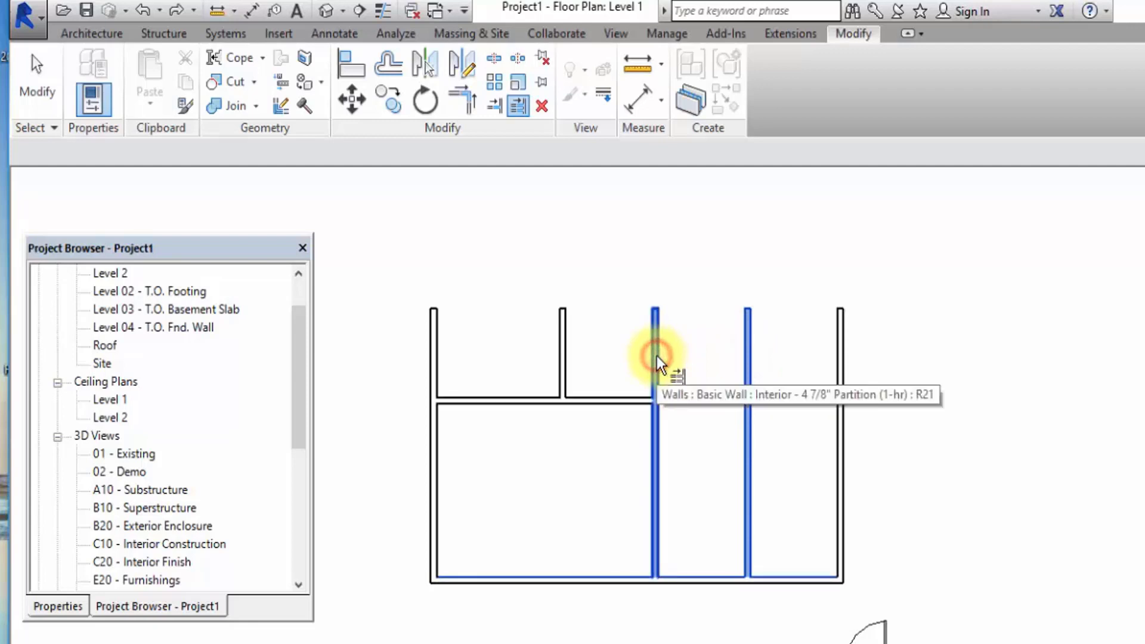
pyautogui.click(566, 351)
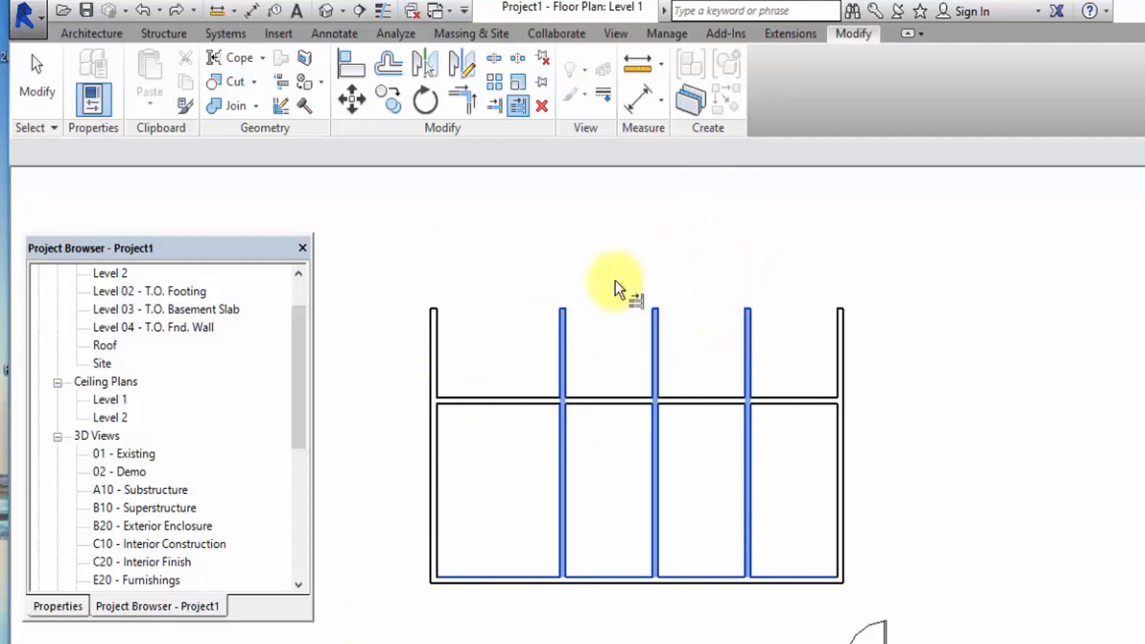
pyautogui.click(37, 83)
# Draw a short horizontal wall above and to the right of the layout with Create Similar, based on the middle horizontal wall.
pyautogui.scroll(4, 472, 405)
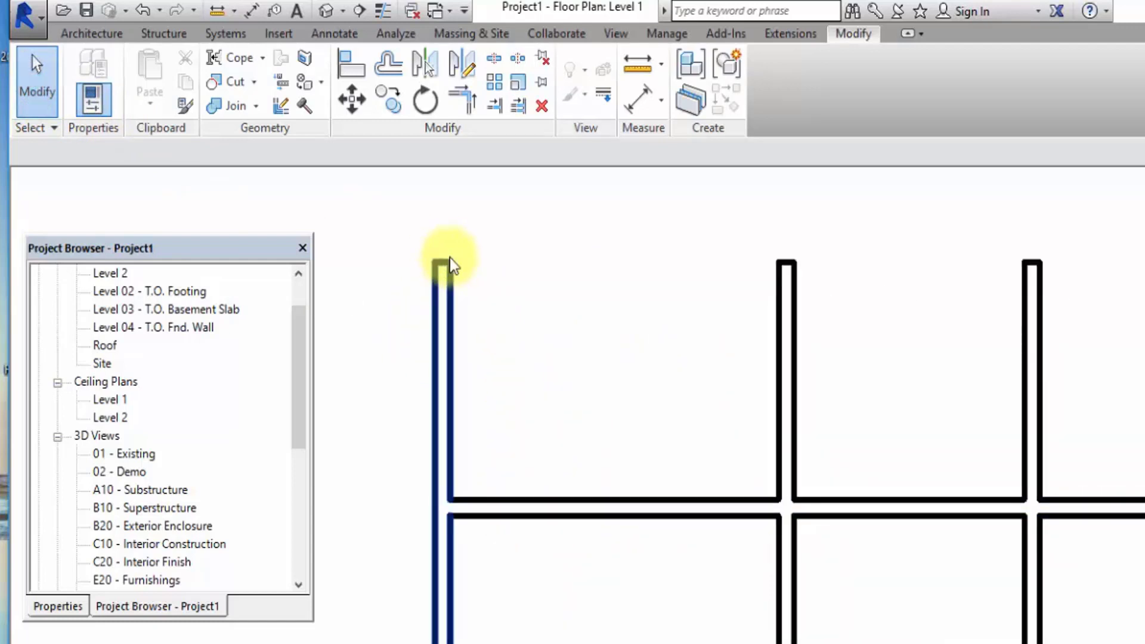
pyautogui.scroll(-4, 666, 409)
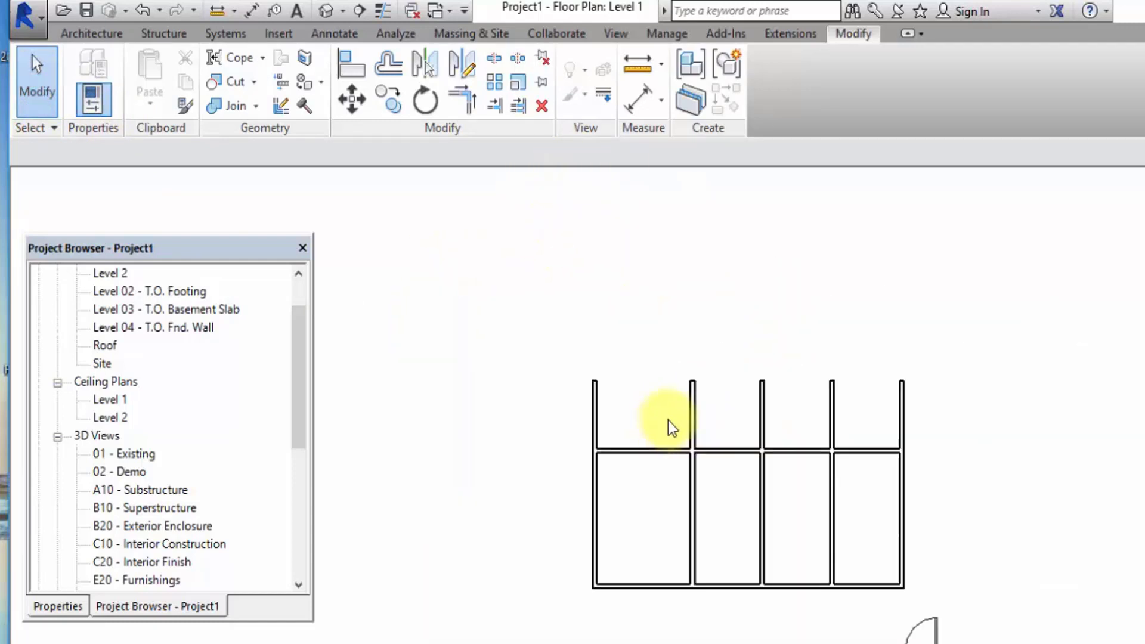
pyautogui.click(654, 452)
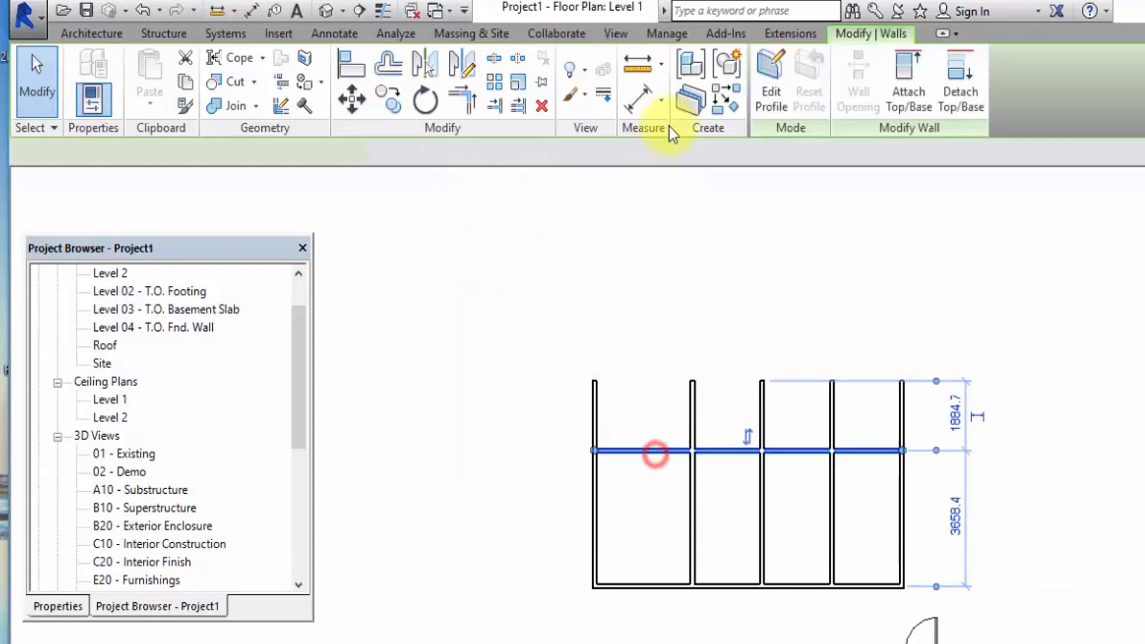
pyautogui.click(728, 100)
pyautogui.click(980, 326)
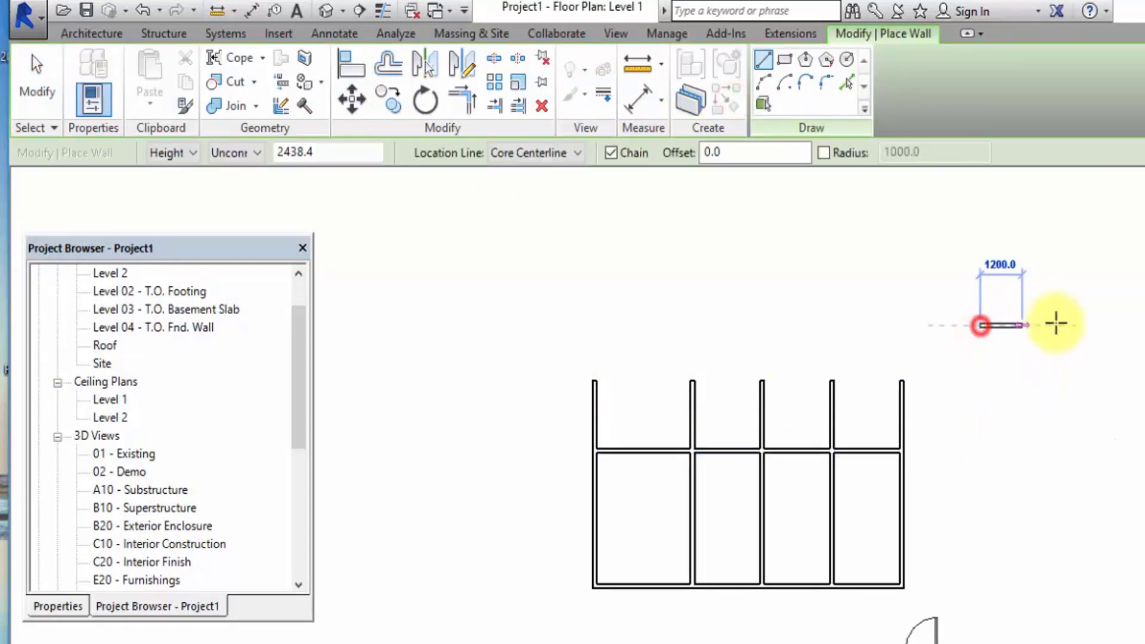
pyautogui.click(1091, 326)
pyautogui.click(33, 75)
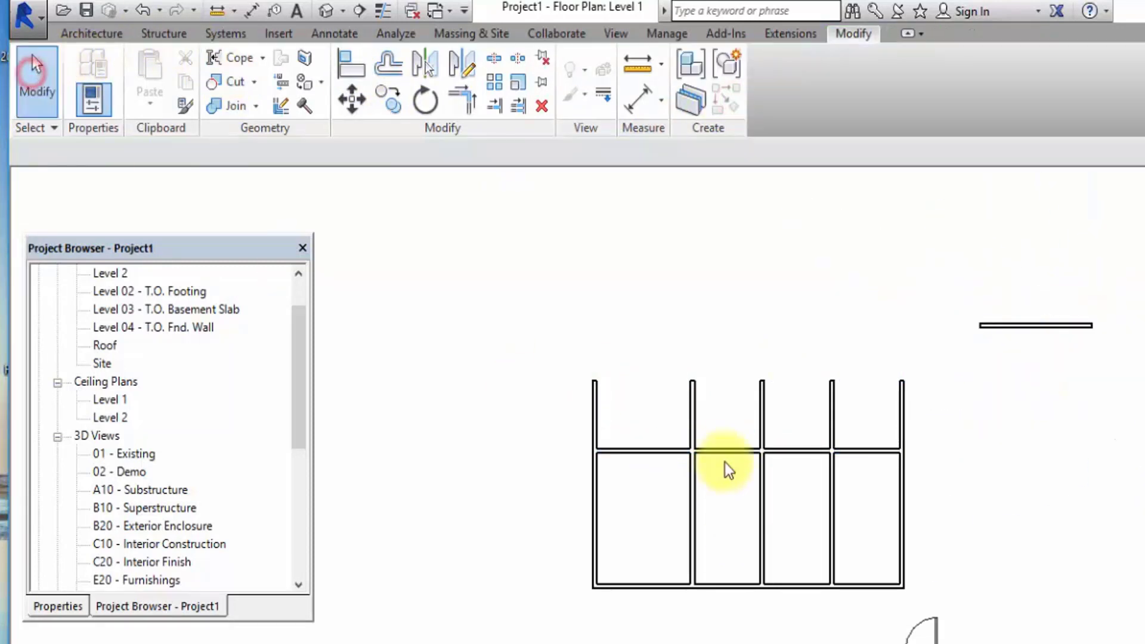
# Align the middle horizontal wall's upper face with the short wall's upper face, with the Align preference set to Wall faces.
pyautogui.click(362, 76)
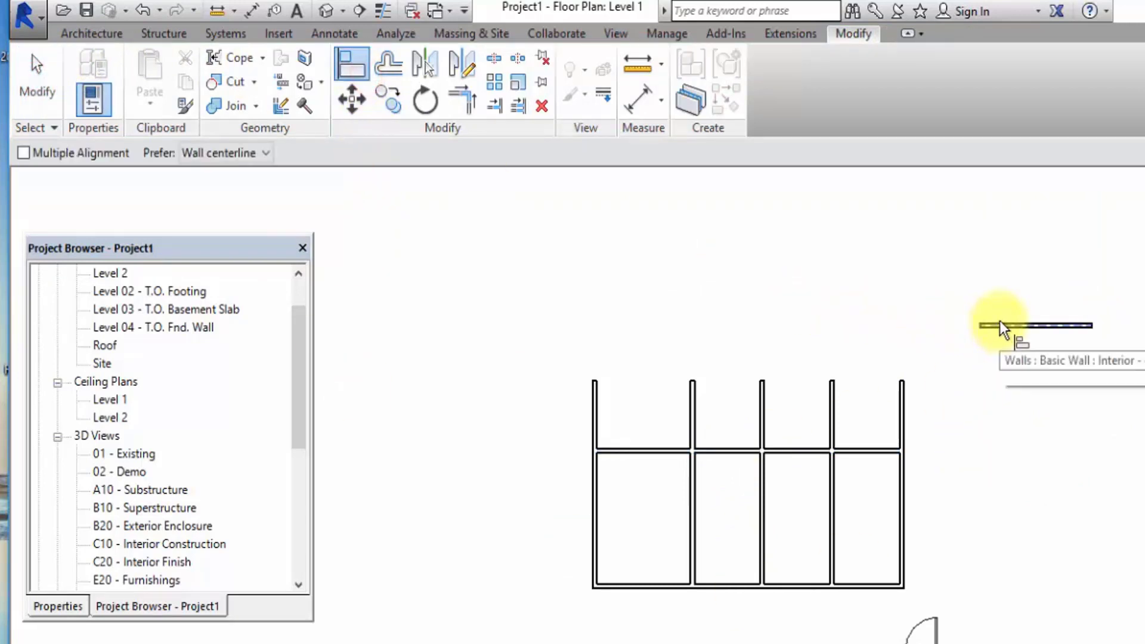
pyautogui.scroll(3, 999, 322)
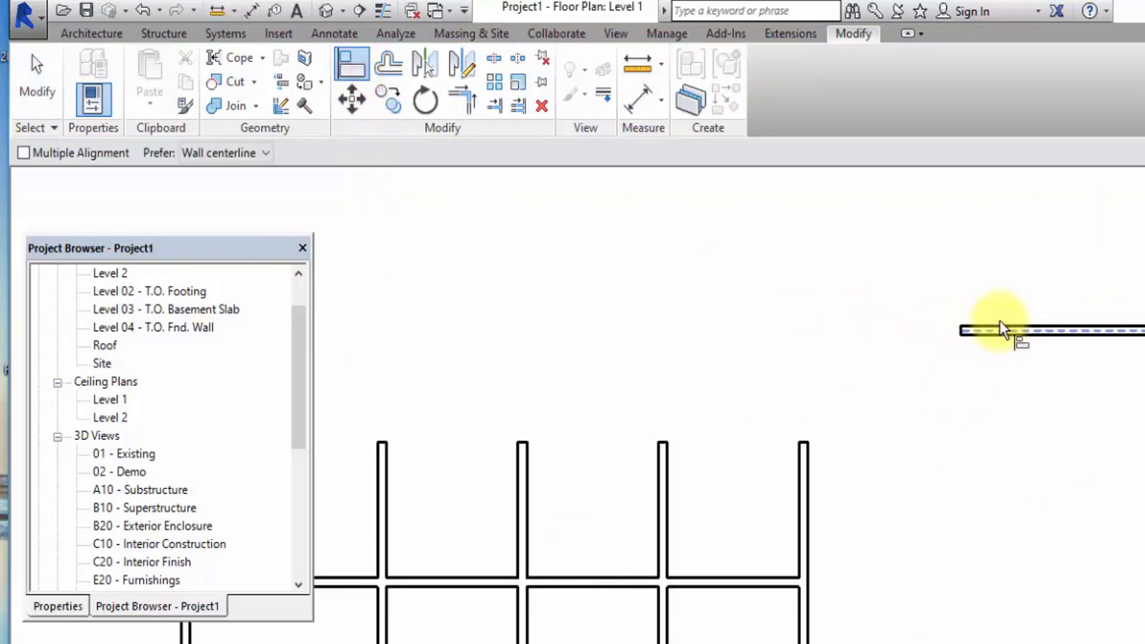
pyautogui.click(223, 152)
pyautogui.click(222, 189)
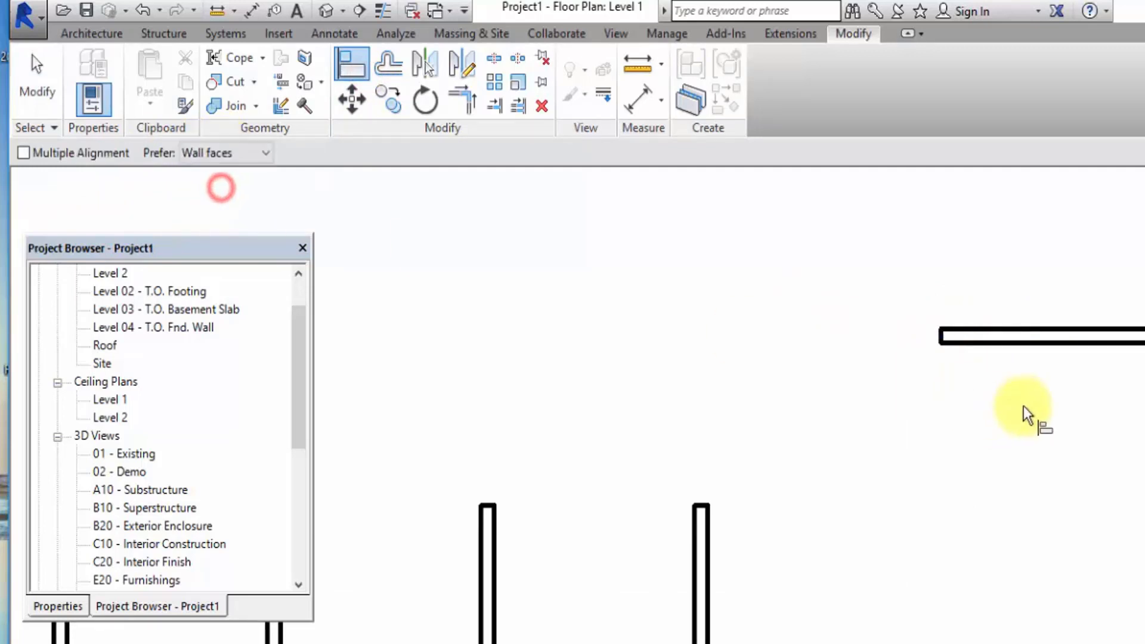
pyautogui.click(1041, 329)
pyautogui.scroll(-2, 1041, 330)
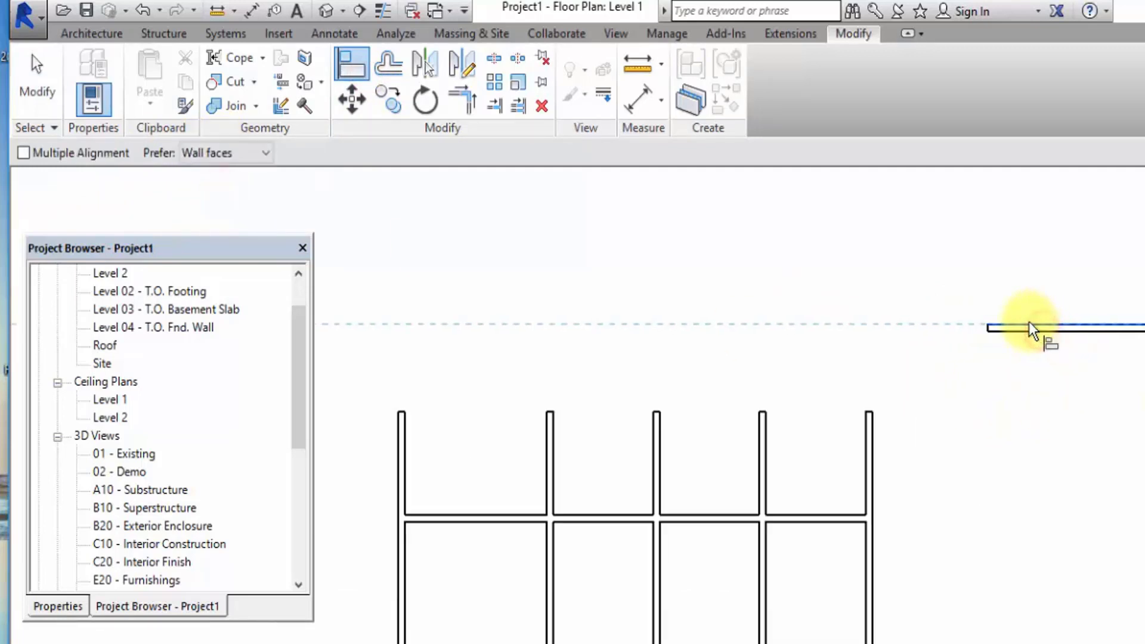
pyautogui.click(838, 514)
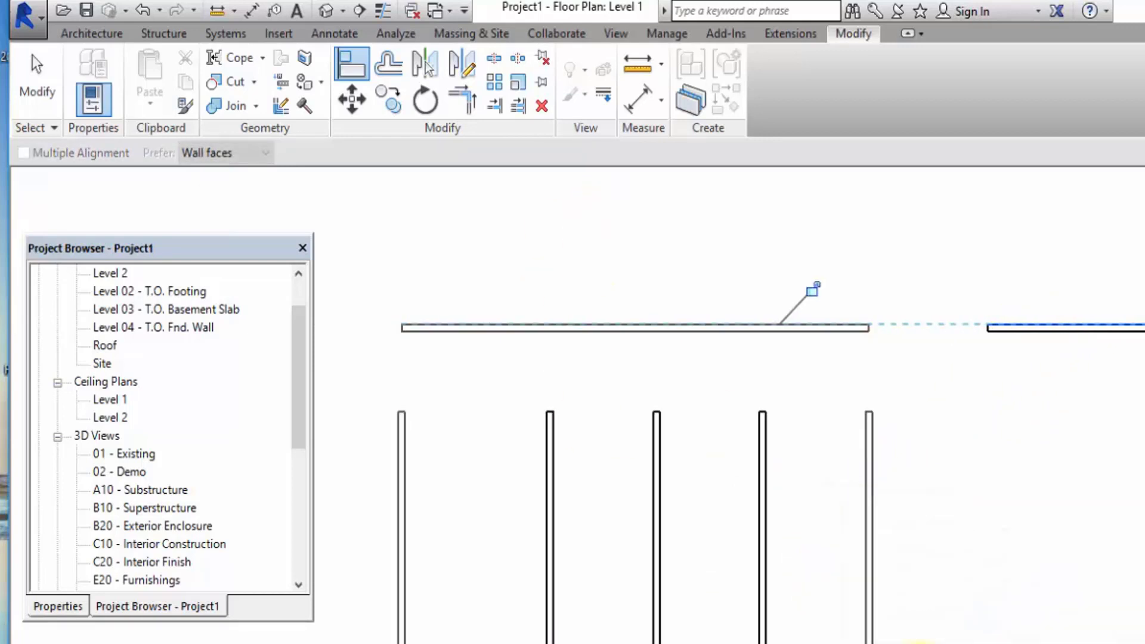
pyautogui.click(992, 498)
pyautogui.click(26, 85)
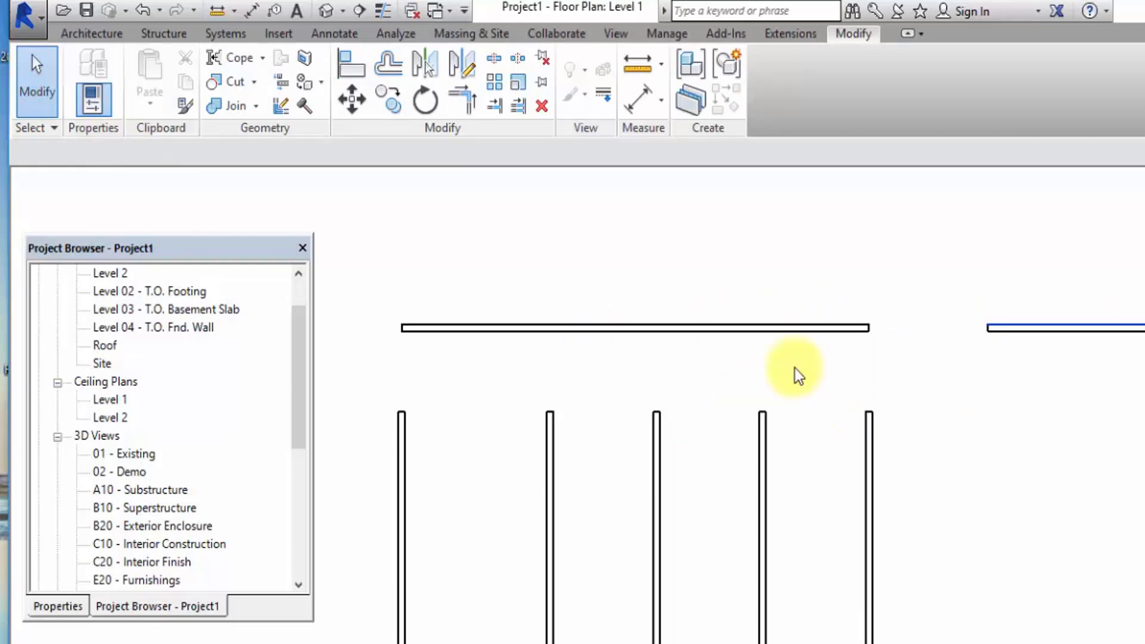
pyautogui.click(862, 328)
pyautogui.click(832, 418)
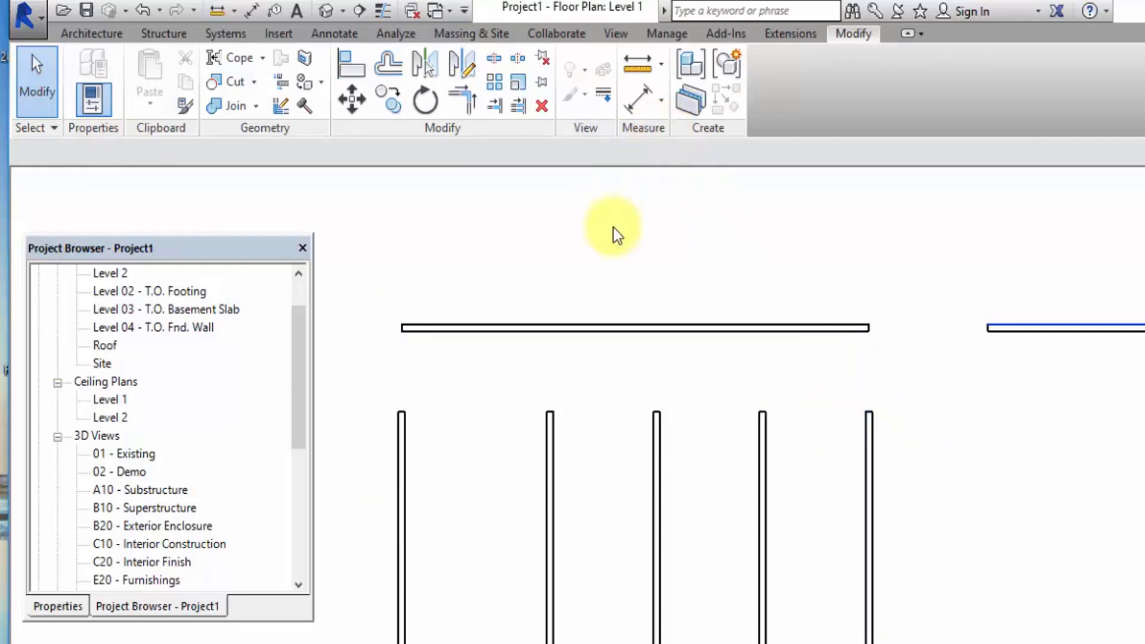
# Offset the short horizontal wall upward by a numerical distance of 1000 with the Copy option off.
pyautogui.scroll(-3, 818, 293)
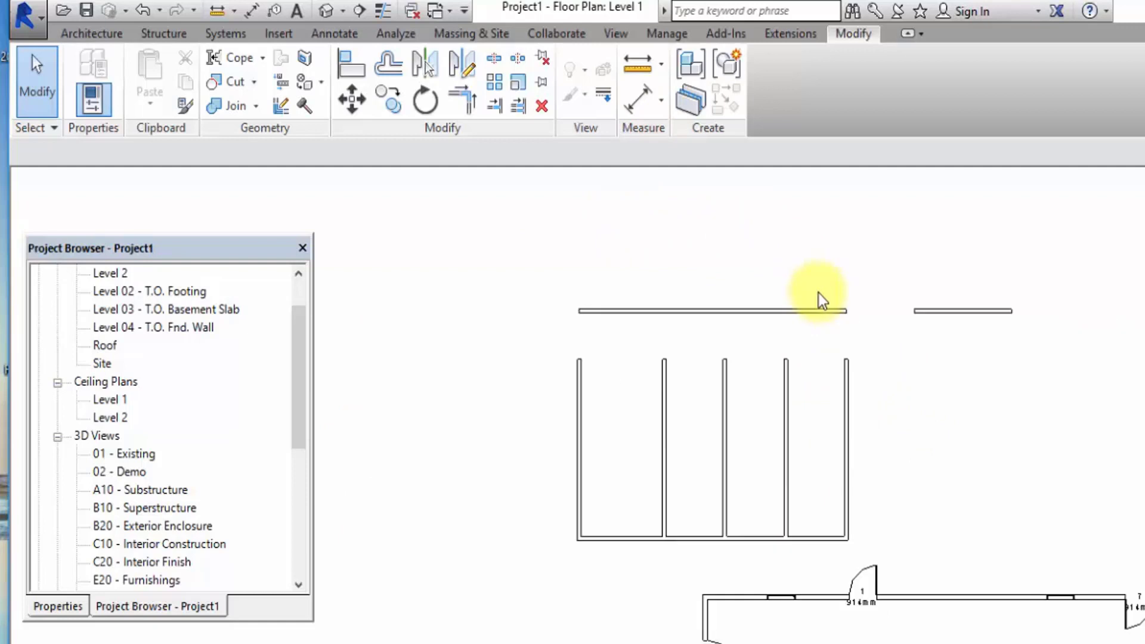
pyautogui.click(389, 63)
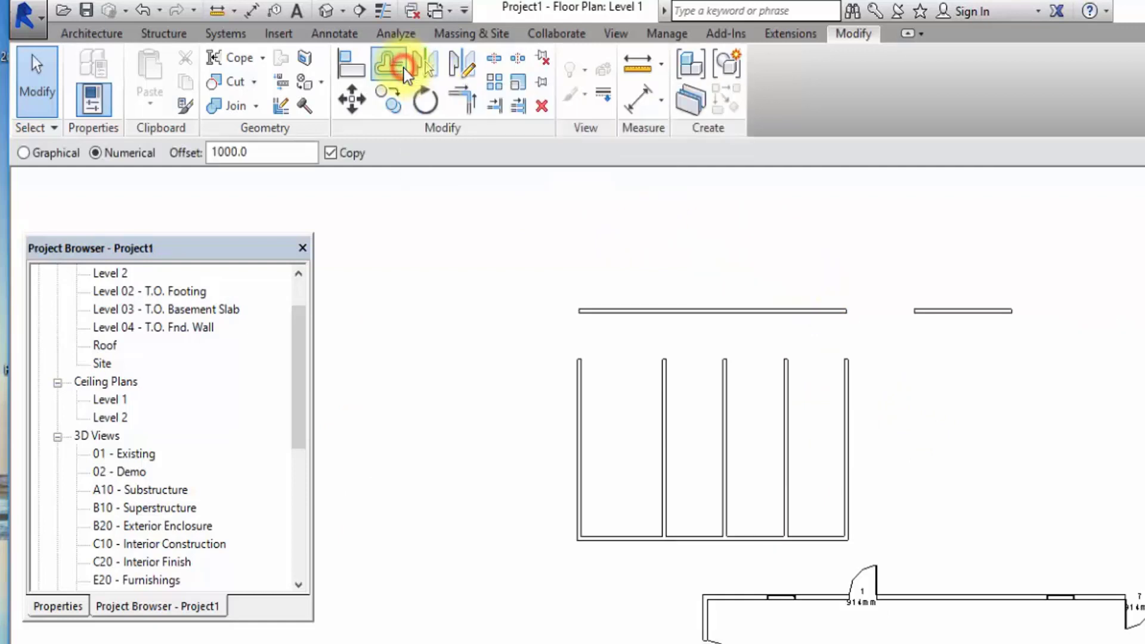
pyautogui.doubleClick(232, 152)
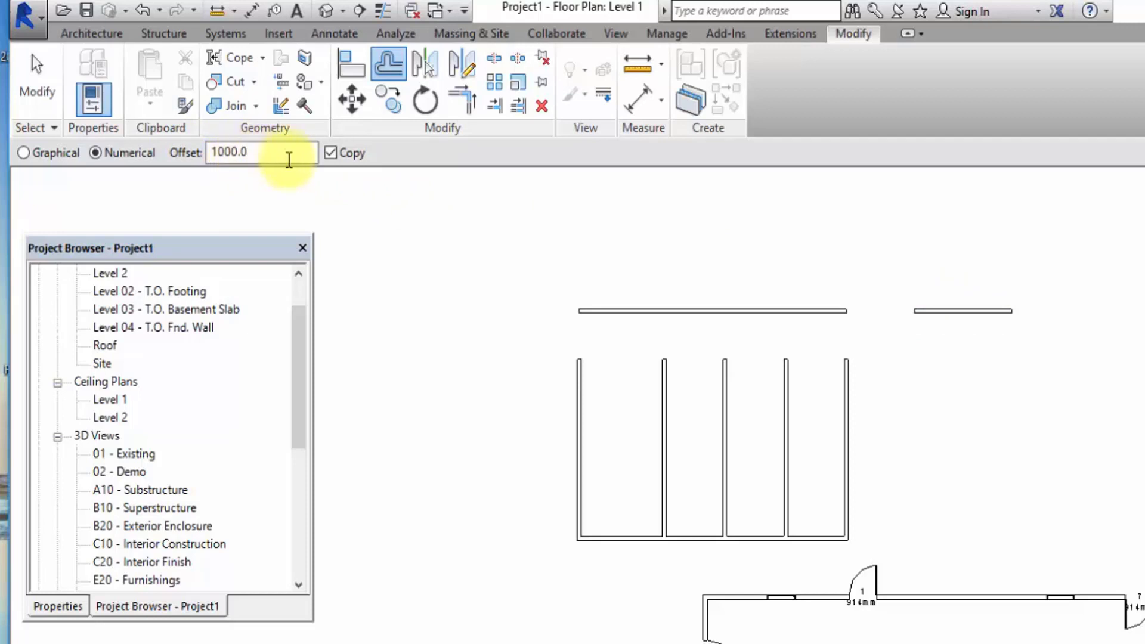
pyautogui.click(329, 156)
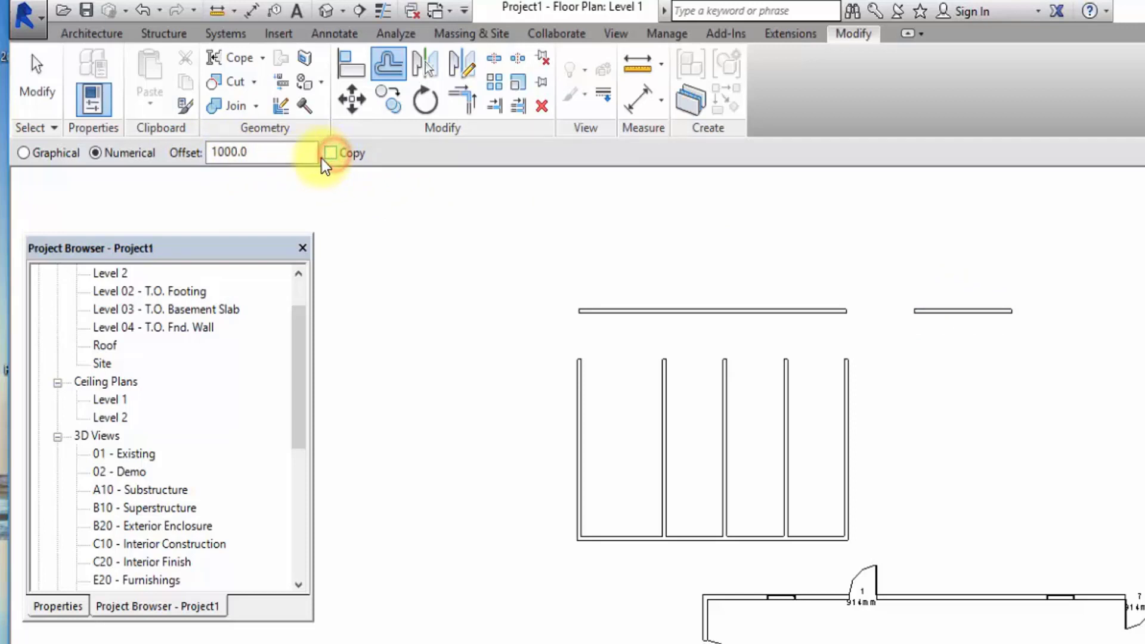
pyautogui.doubleClick(236, 152)
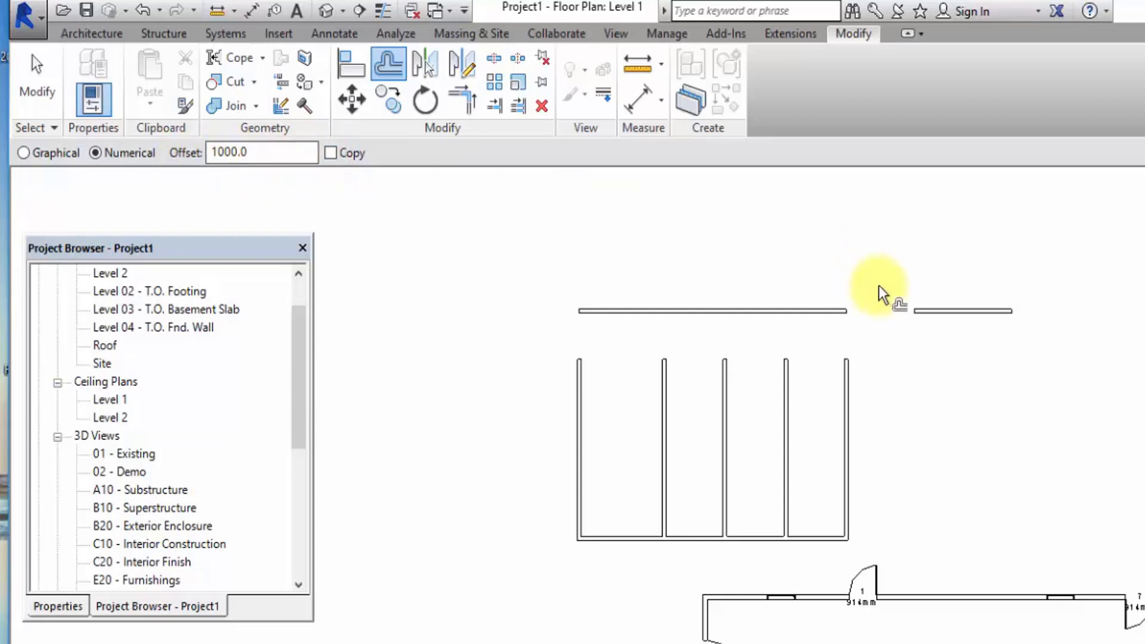
pyautogui.click(968, 306)
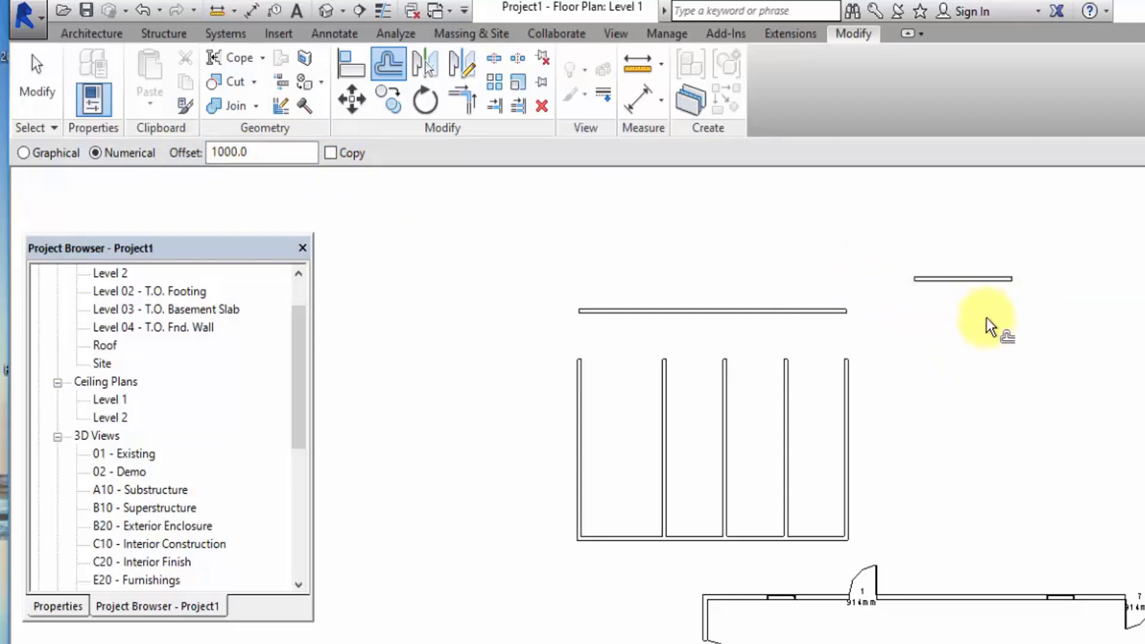
# Turn on Copy and offset the short wall and the long horizontal wall downward by 1000, making one copy of each.
pyautogui.click(331, 154)
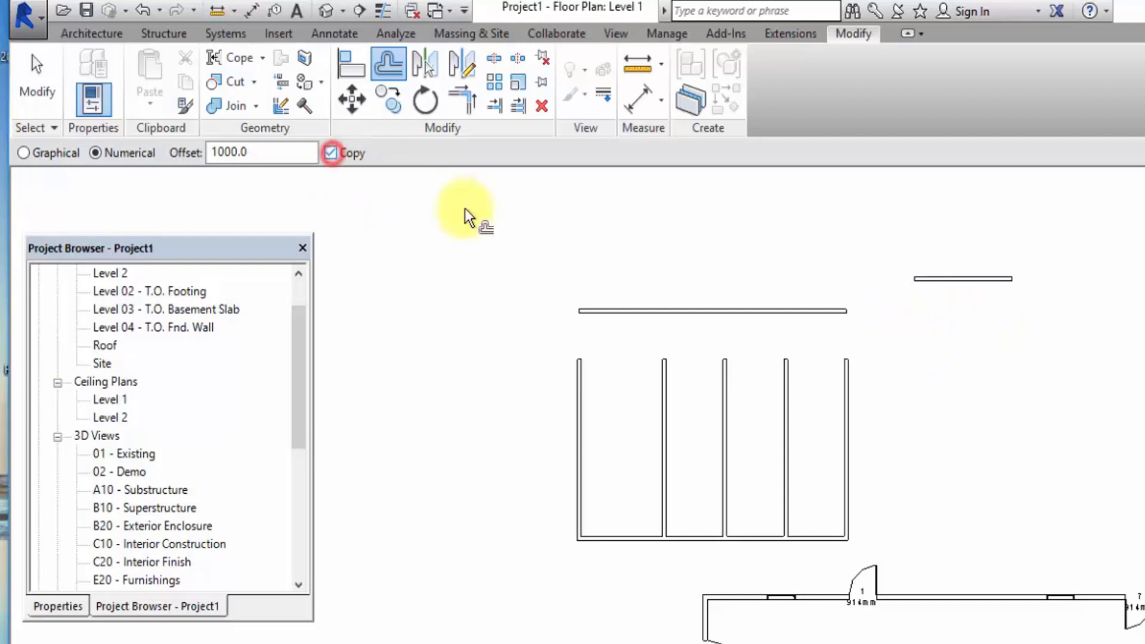
pyautogui.click(949, 286)
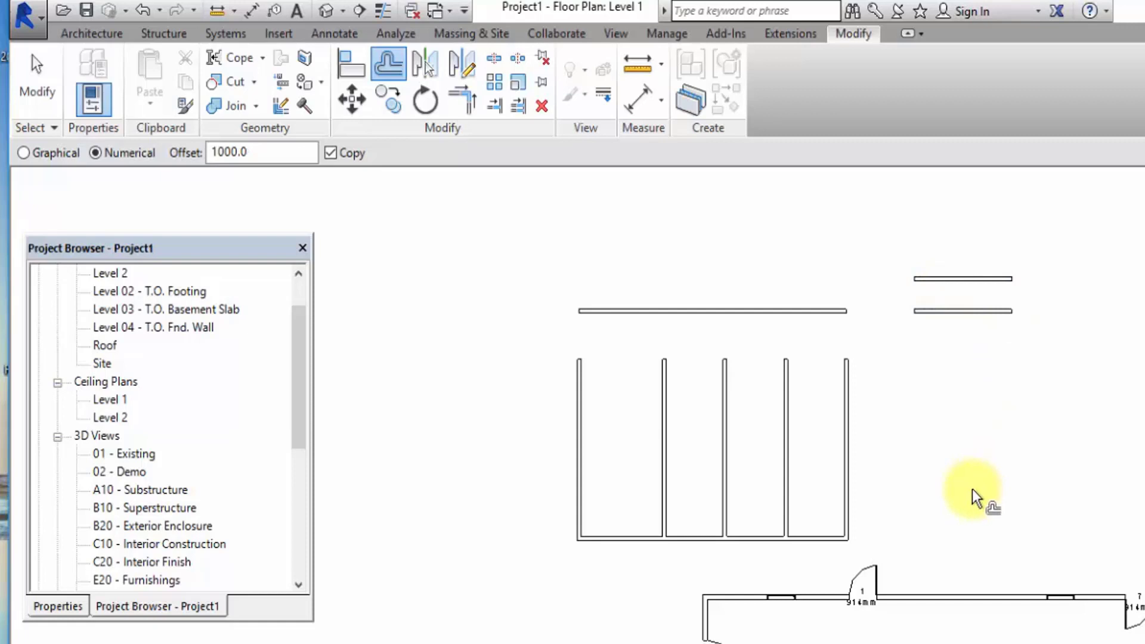
pyautogui.scroll(2, 625, 309)
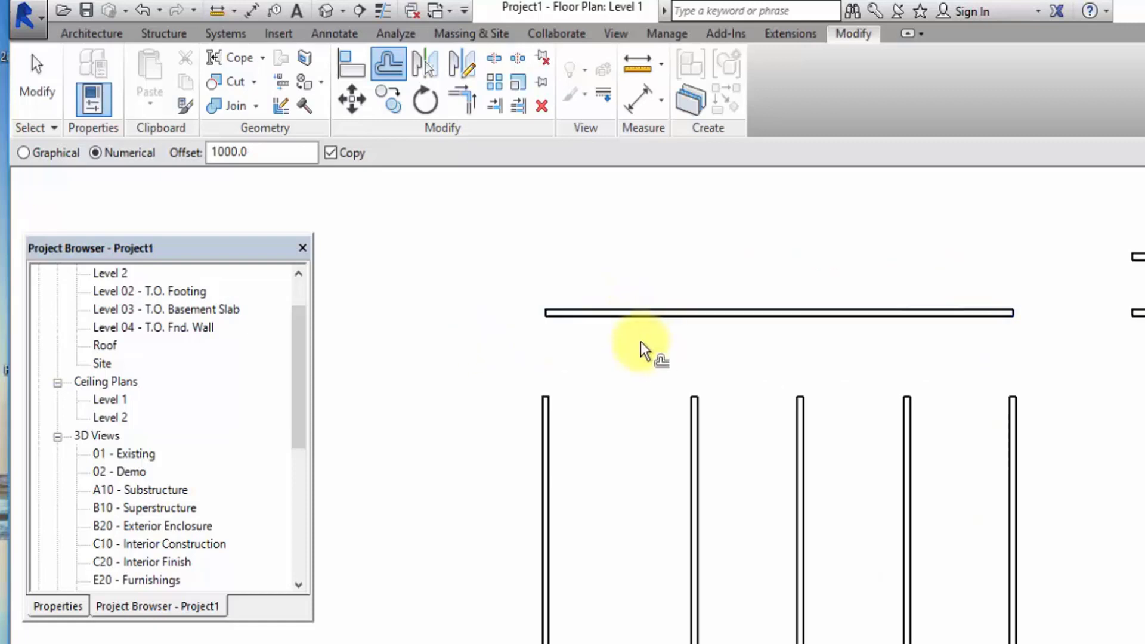
pyautogui.scroll(-1, 783, 343)
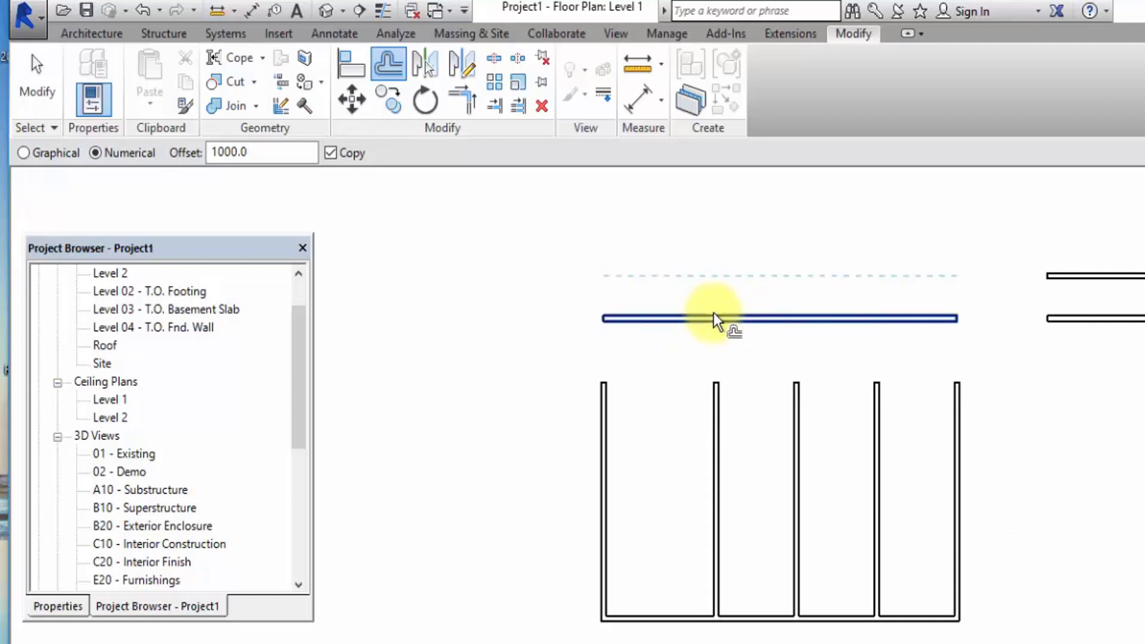
pyautogui.click(749, 324)
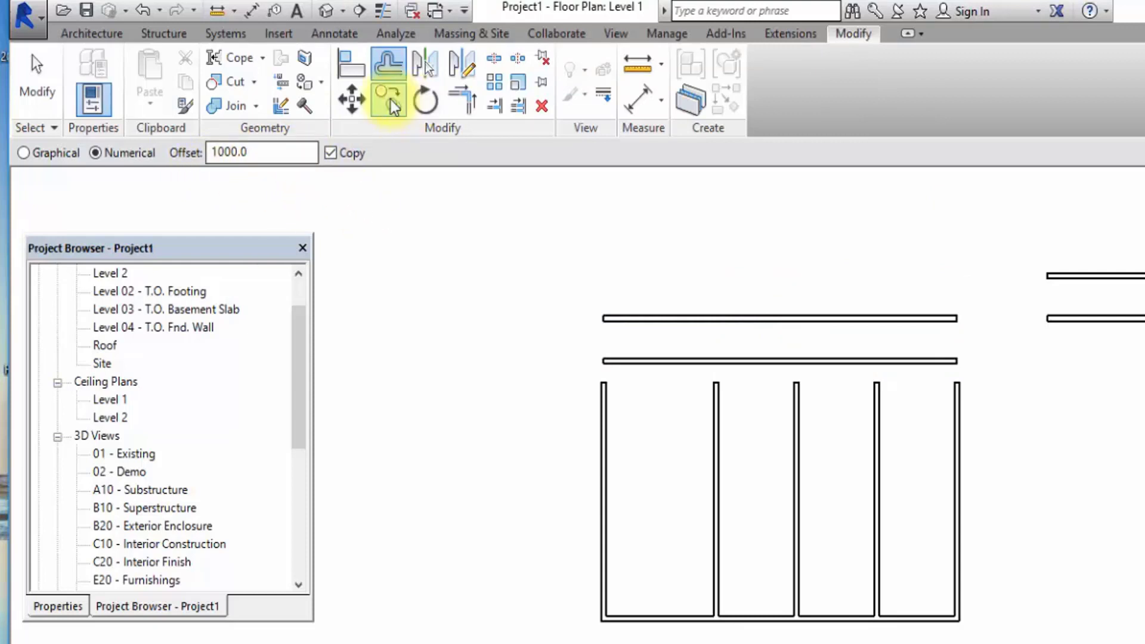
pyautogui.click(33, 88)
# Delete both short horizontal walls and the lower of the two long horizontal walls above the layout.
pyautogui.scroll(-3, 660, 338)
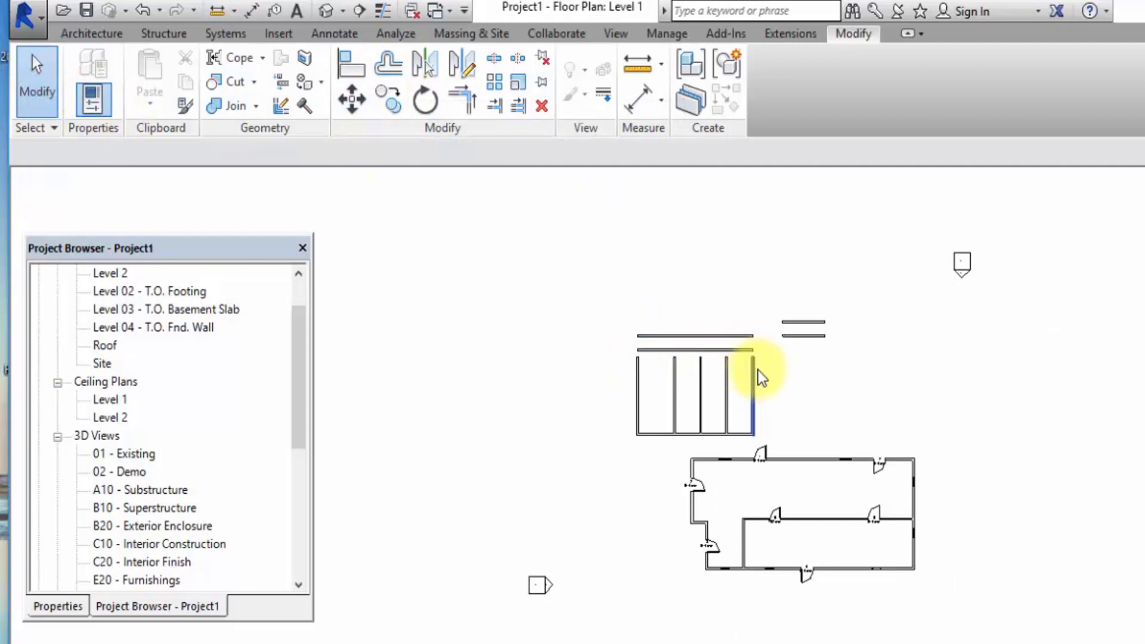
pyautogui.scroll(2, 757, 378)
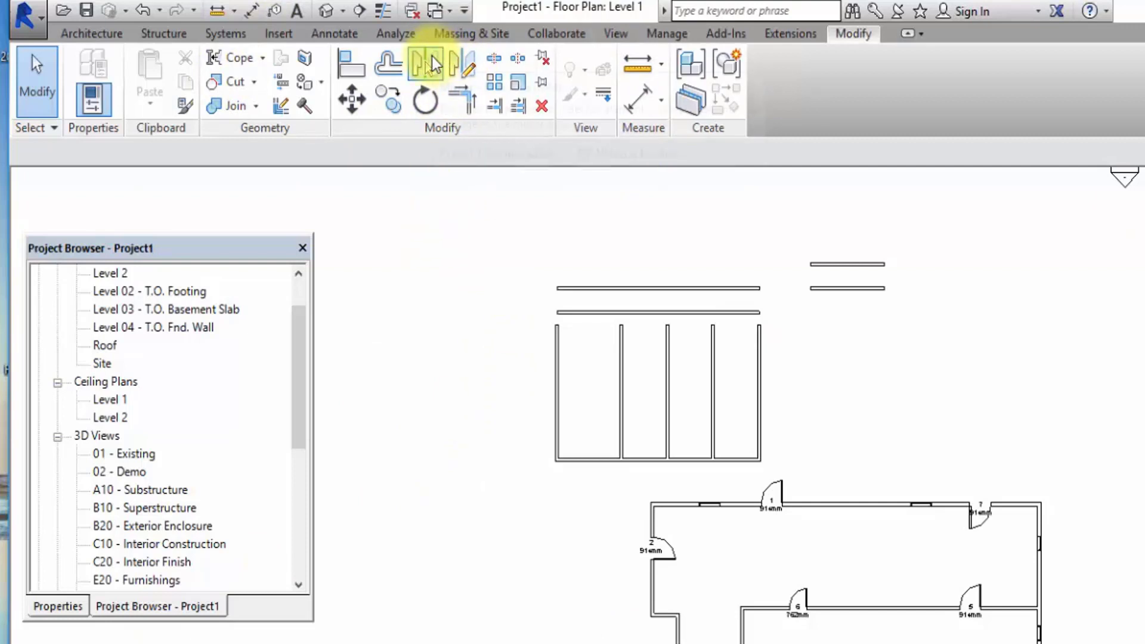
pyautogui.moveTo(939, 334); pyautogui.dragTo(837, 237)
pyautogui.click(543, 106)
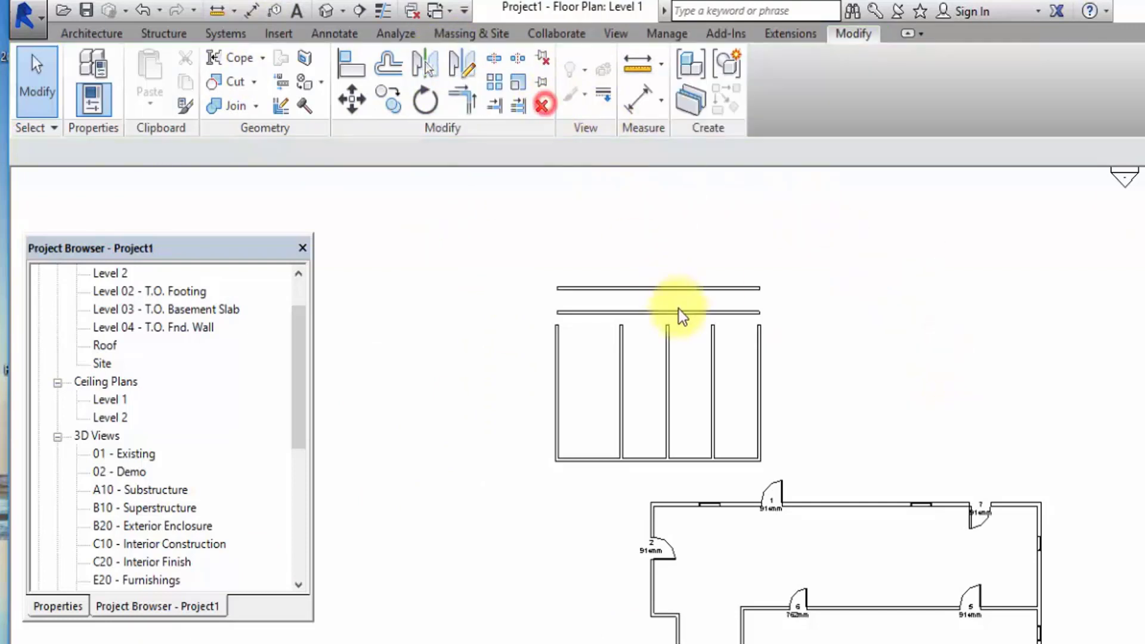
pyautogui.click(671, 312)
pyautogui.click(541, 105)
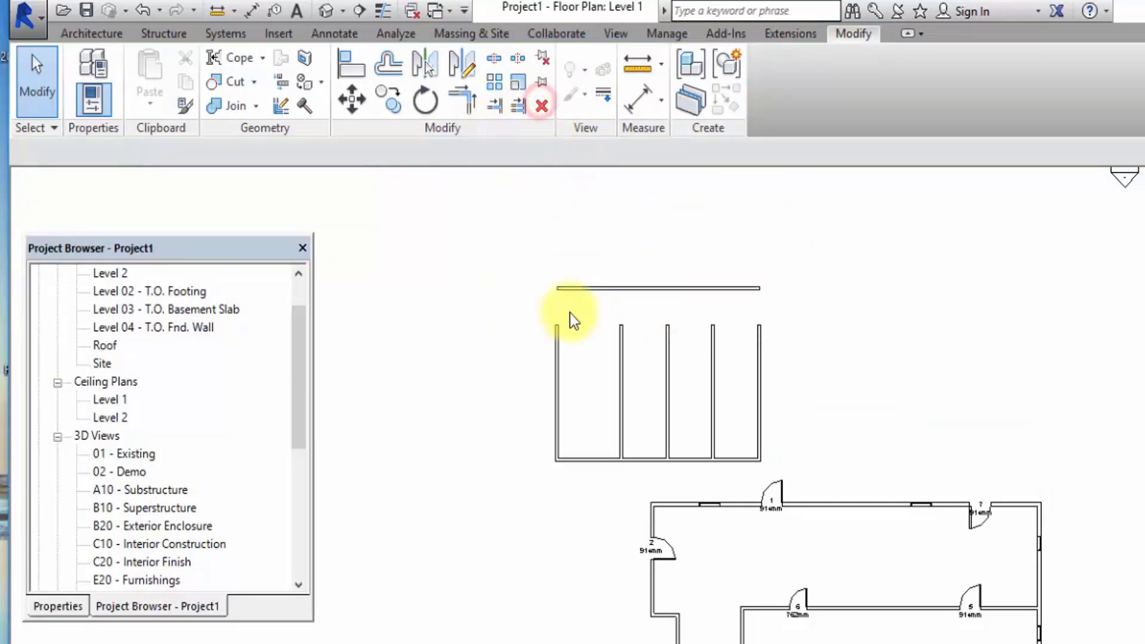
# Mirror the five vertical walls and their connecting lower wall upward, picking the long horizontal wall as the axis.
pyautogui.moveTo(524, 308); pyautogui.dragTo(825, 467)
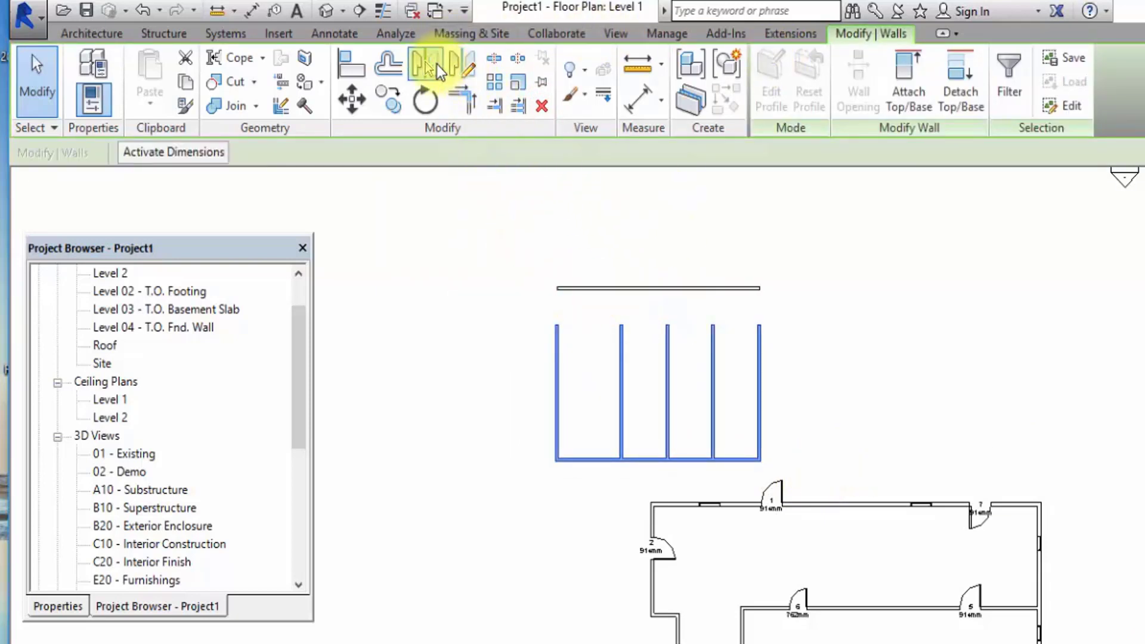
pyautogui.click(437, 64)
pyautogui.click(581, 291)
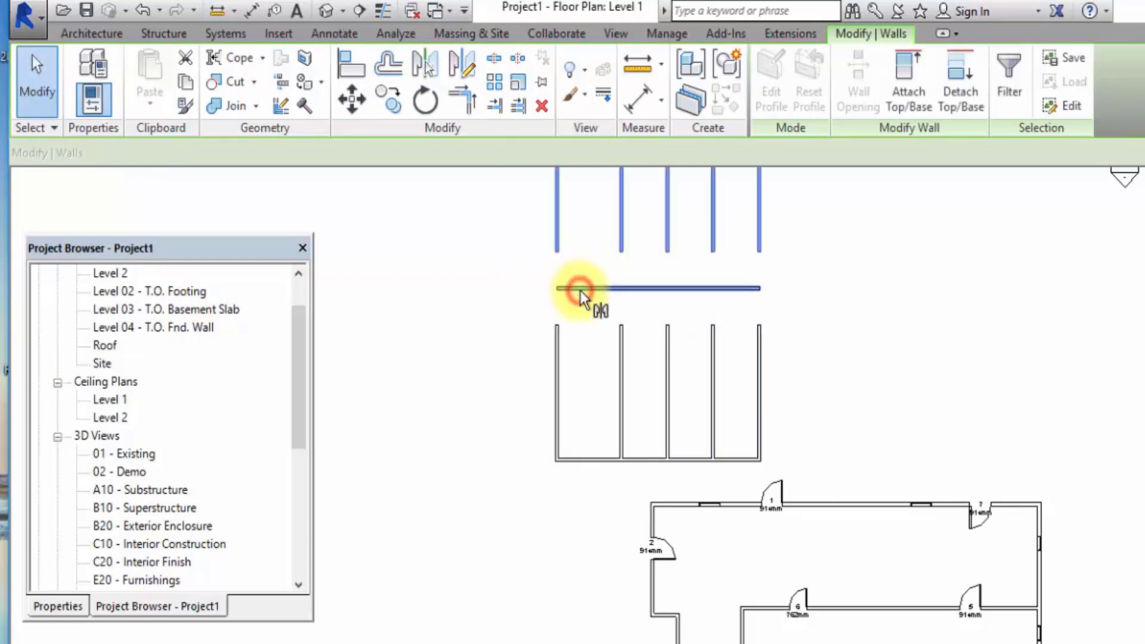
pyautogui.scroll(-3, 845, 362)
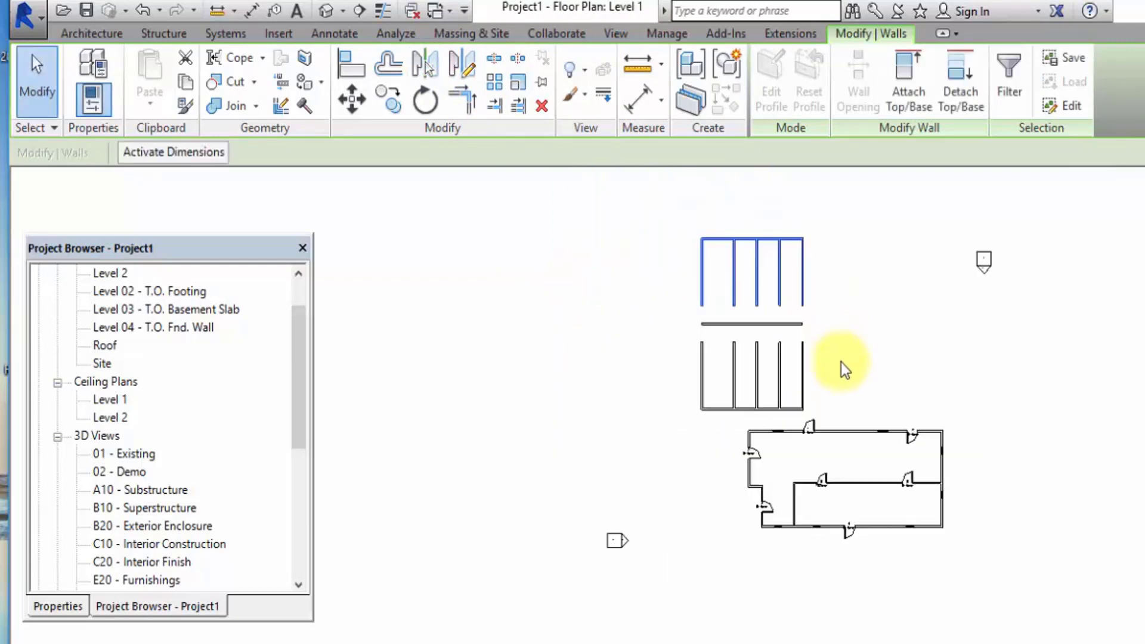
pyautogui.scroll(3, 841, 363)
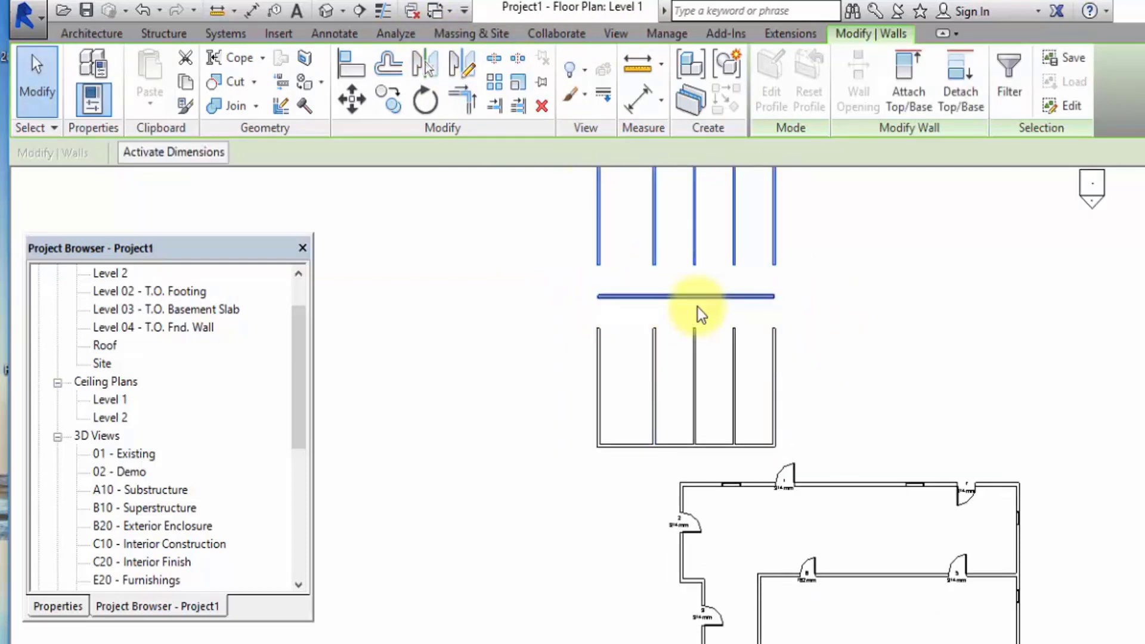
pyautogui.scroll(-2, 696, 331)
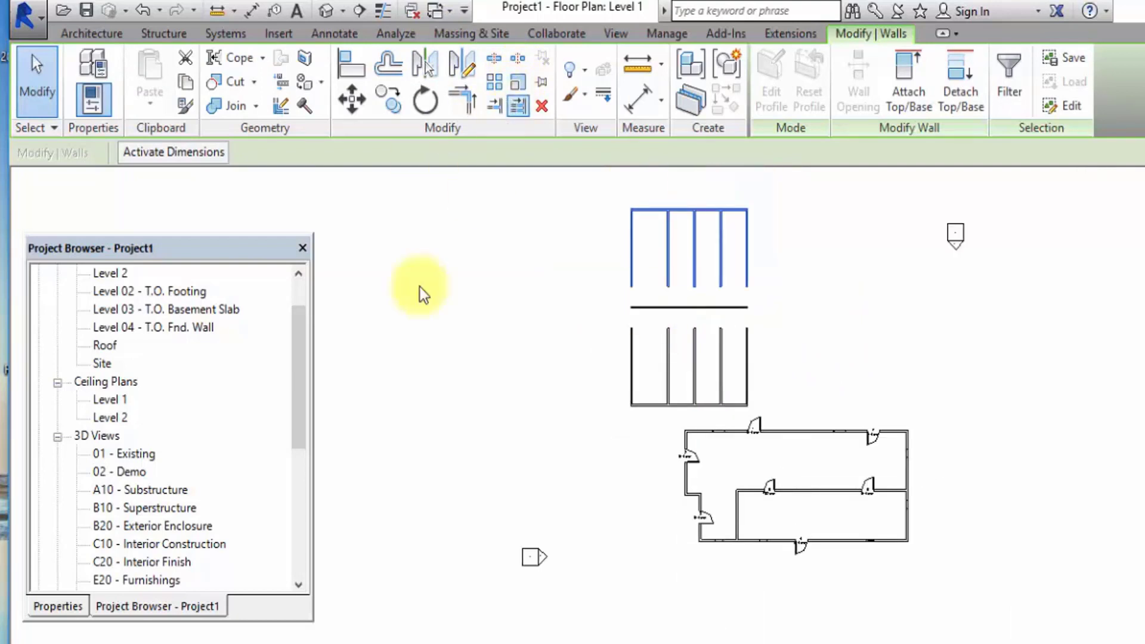
pyautogui.click(25, 81)
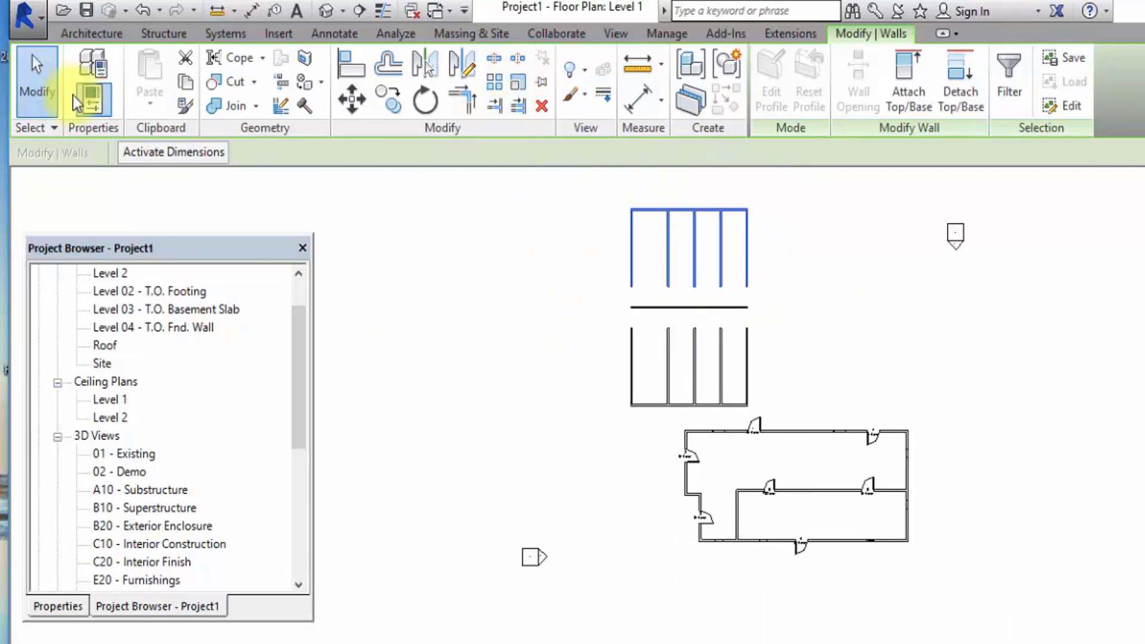
pyautogui.click(25, 81)
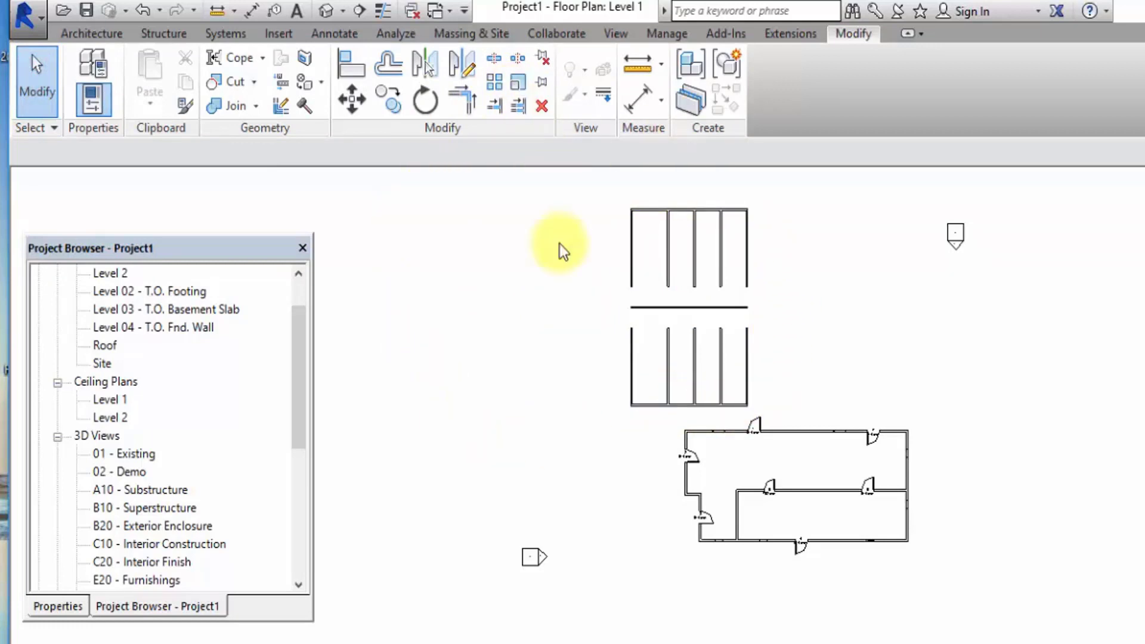
# Mirror a copy of the whole wall layout to its left about a vertical axis drawn just beside it.
pyautogui.moveTo(602, 178); pyautogui.dragTo(768, 409)
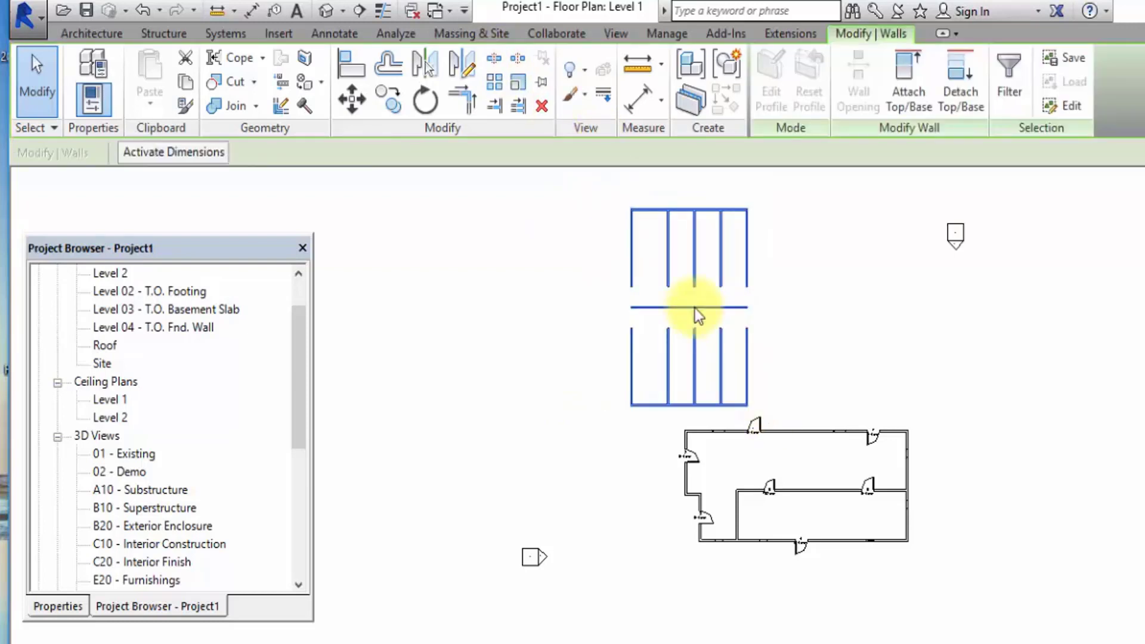
pyautogui.click(476, 66)
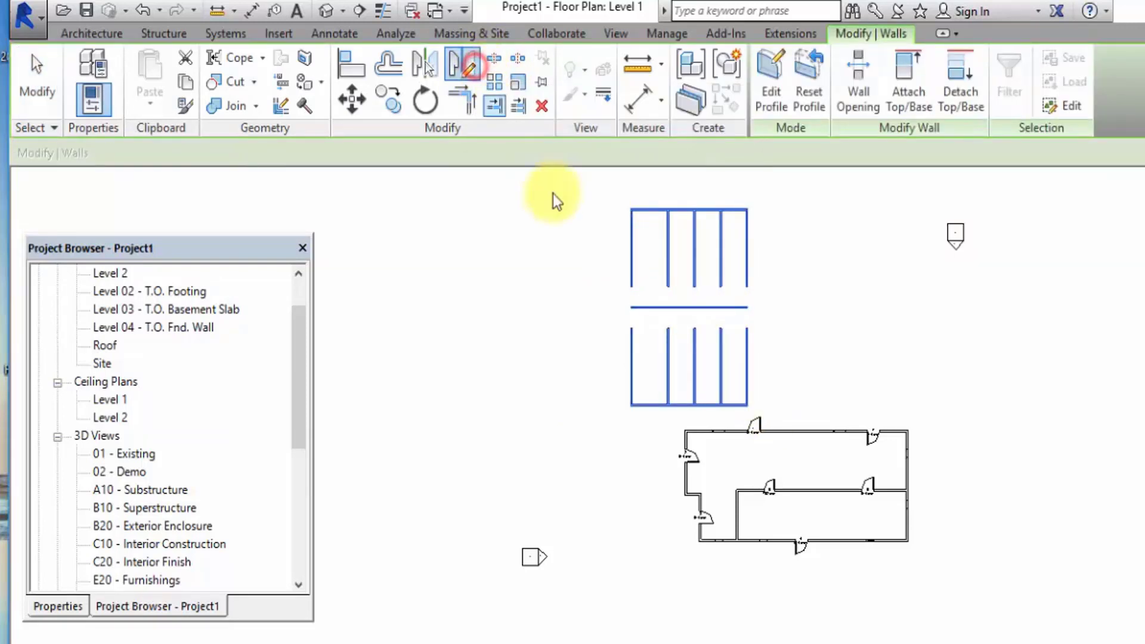
pyautogui.click(601, 417)
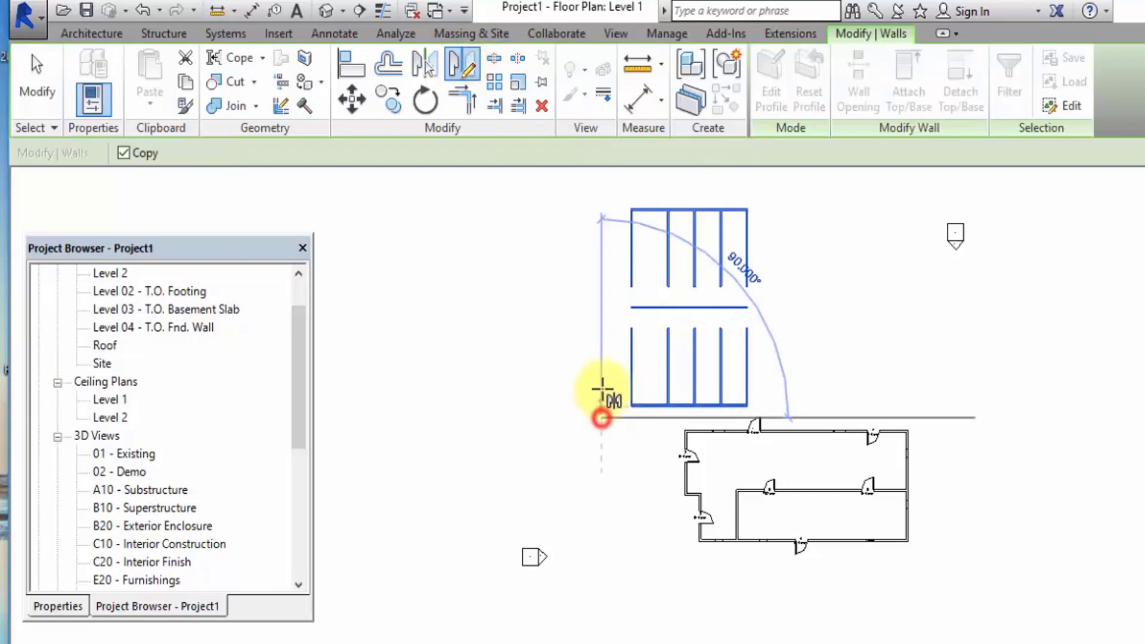
pyautogui.click(600, 200)
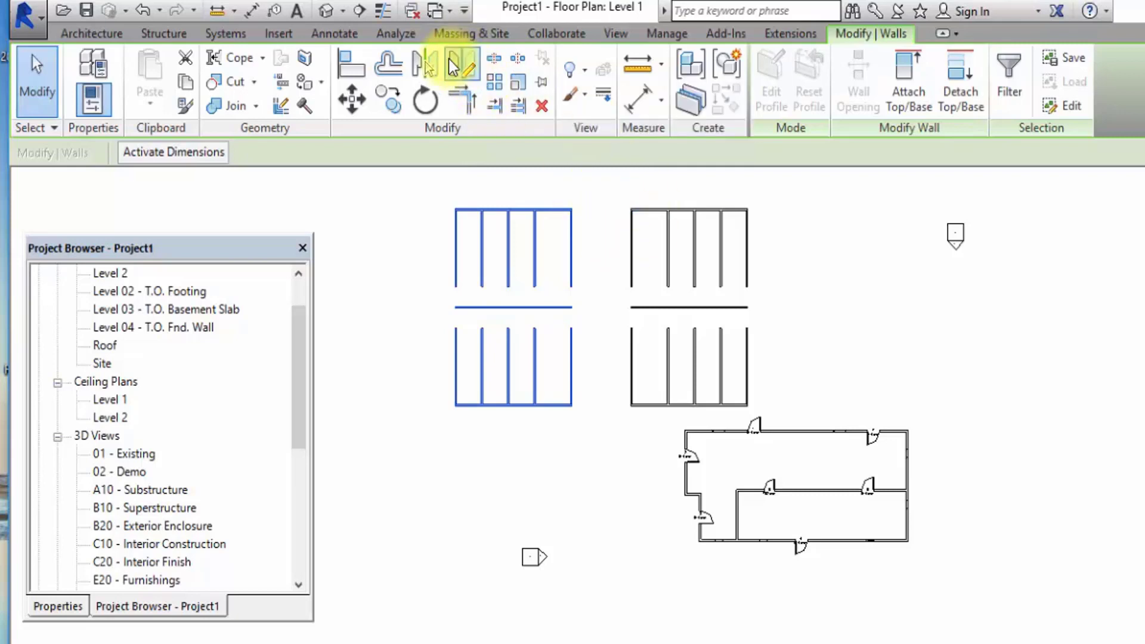
pyautogui.scroll(3, 478, 48)
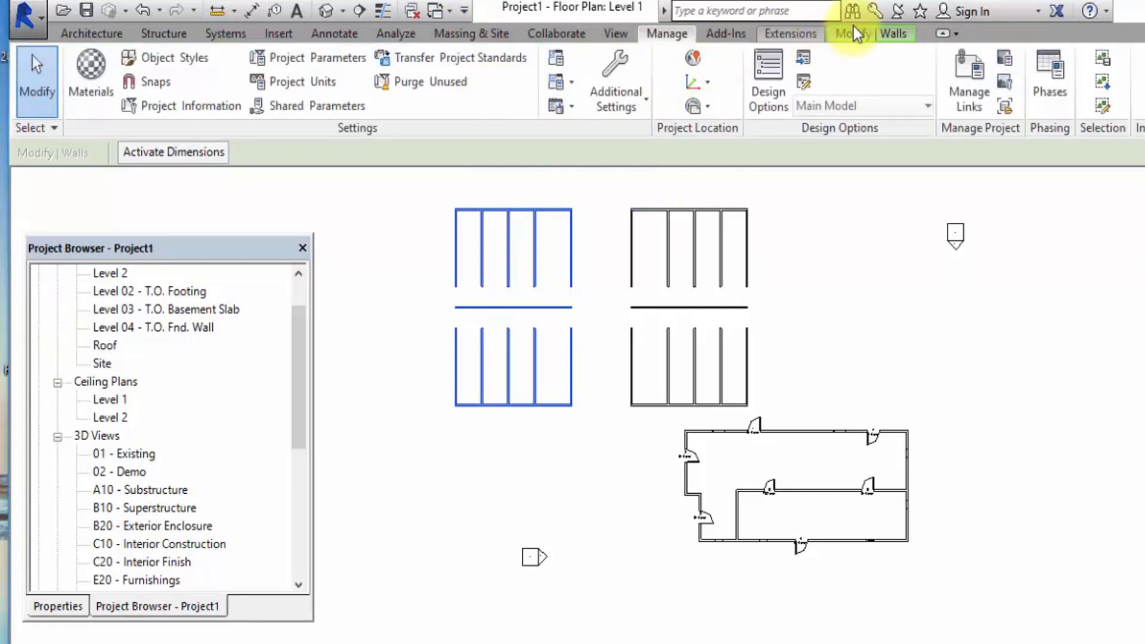
pyautogui.click(859, 35)
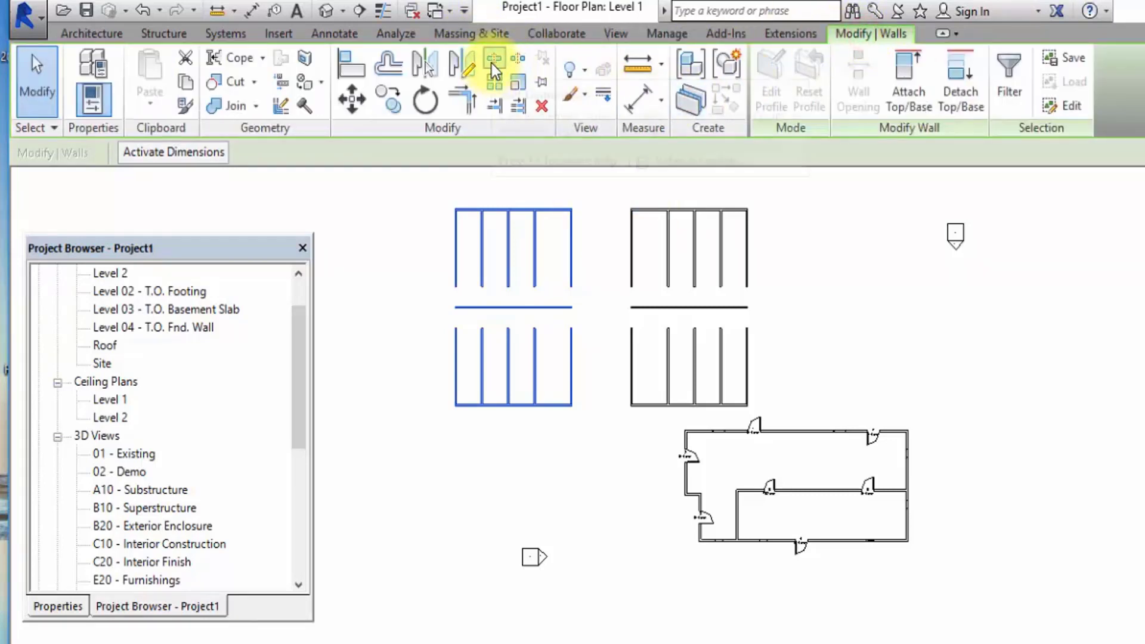
pyautogui.click(847, 324)
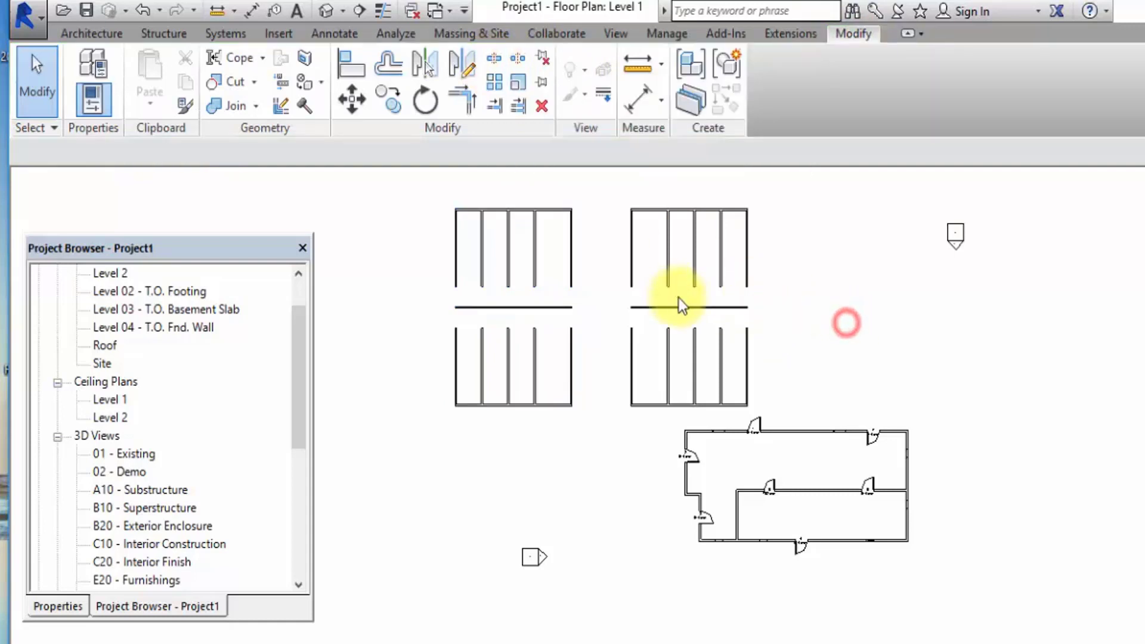
# Delete both practice wall layouts above the building, keeping only the floor plan with the doors.
pyautogui.moveTo(417, 185); pyautogui.dragTo(777, 410)
pyautogui.click(541, 106)
pyautogui.scroll(3, 835, 567)
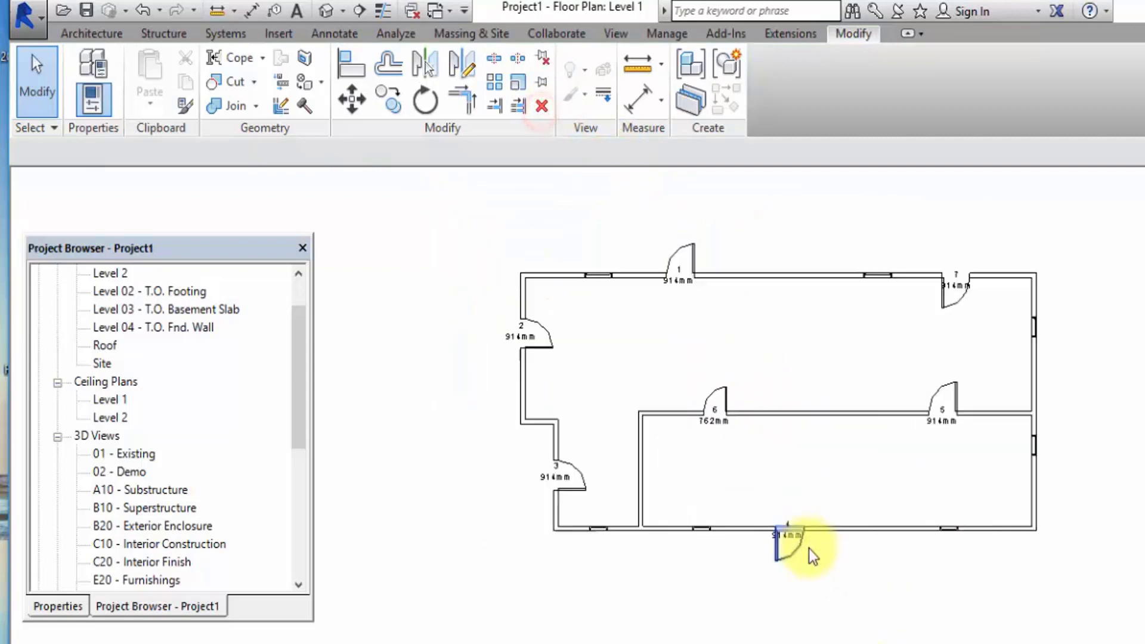
pyautogui.scroll(4, 611, 245)
pyautogui.scroll(-4, 696, 445)
pyautogui.scroll(1, 831, 305)
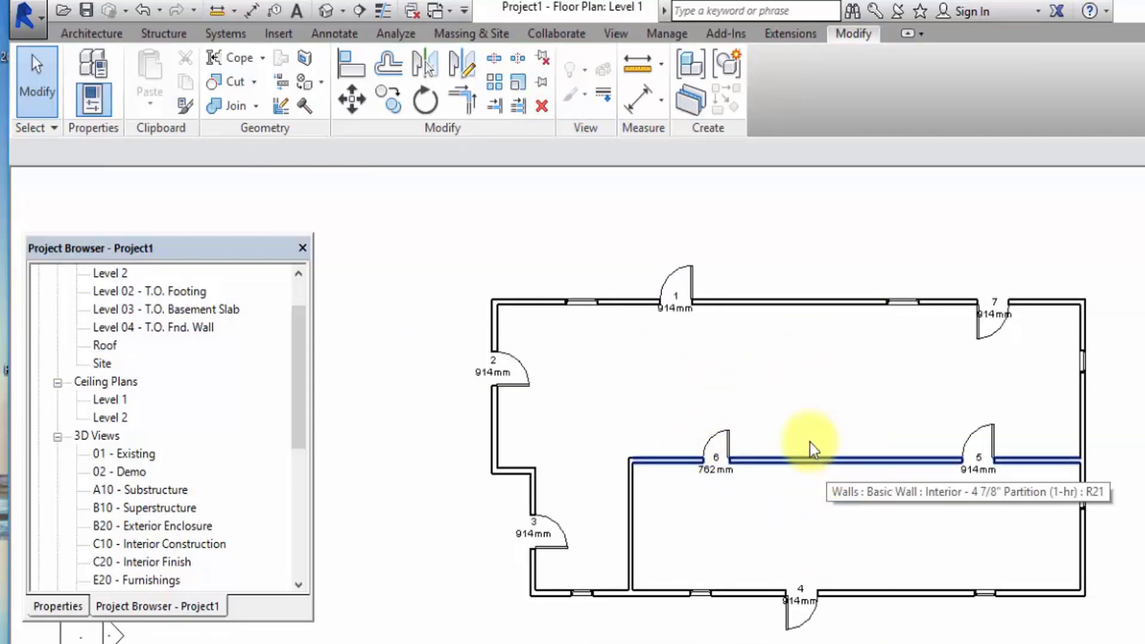
# Split the interior horizontal wall between doors 6 and 5, 6100 from the right exterior wall, with Delete Inner Segment off.
pyautogui.click(495, 58)
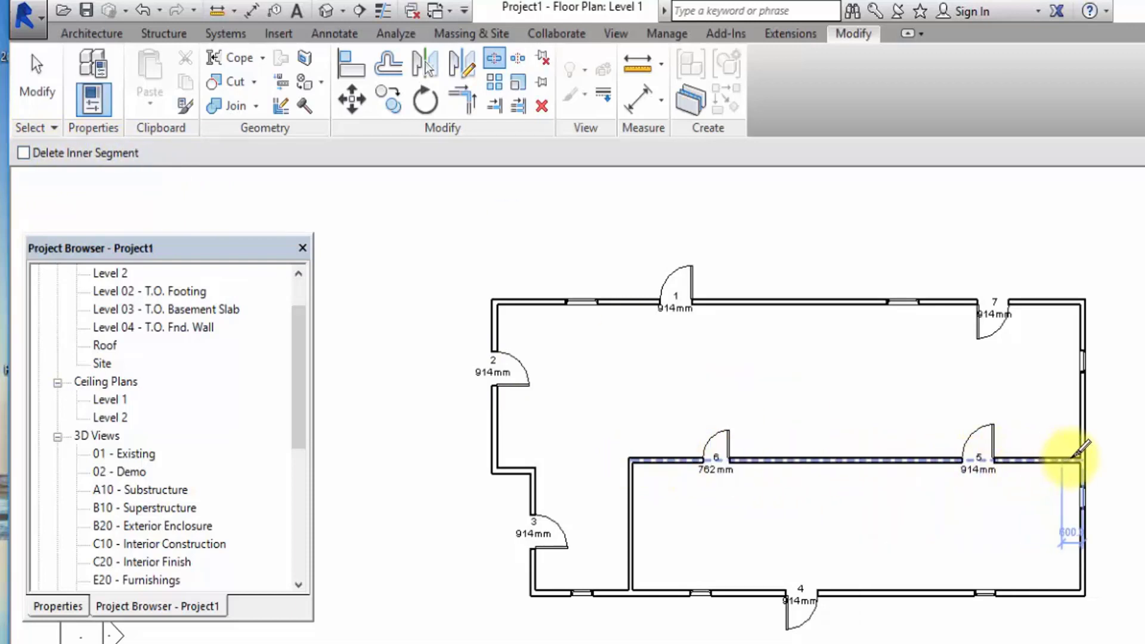
pyautogui.click(870, 461)
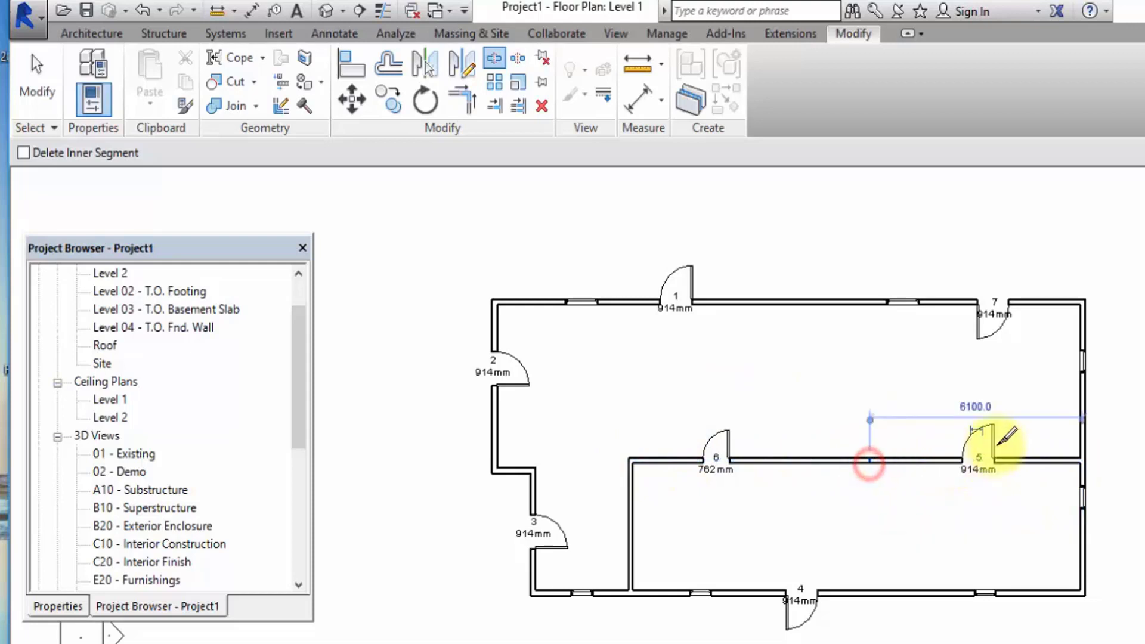
pyautogui.click(37, 77)
pyautogui.scroll(5, 879, 467)
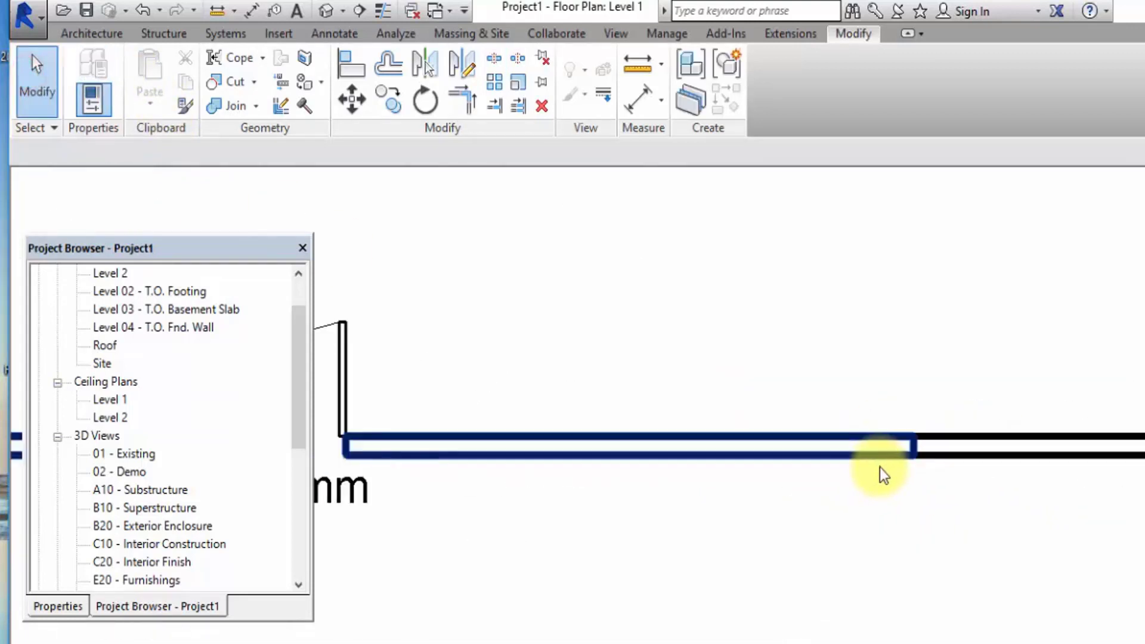
pyautogui.scroll(-2, 864, 467)
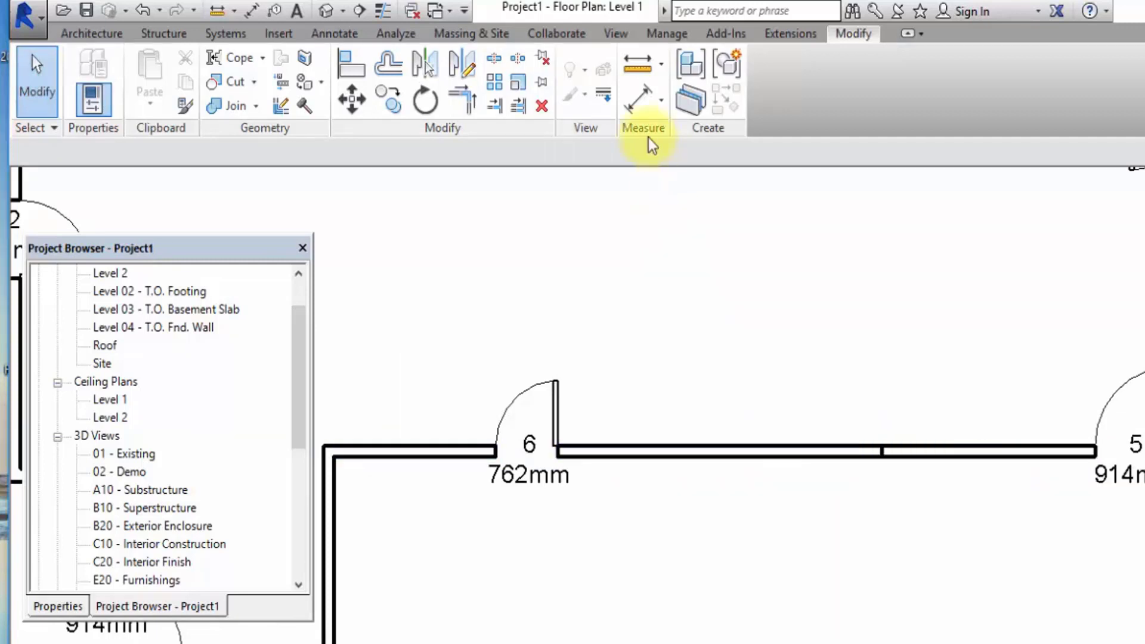
# Split the interior wall between doors 6 and 5 at two points with Delete Inner Segment on, cutting out a gap.
pyautogui.click(495, 59)
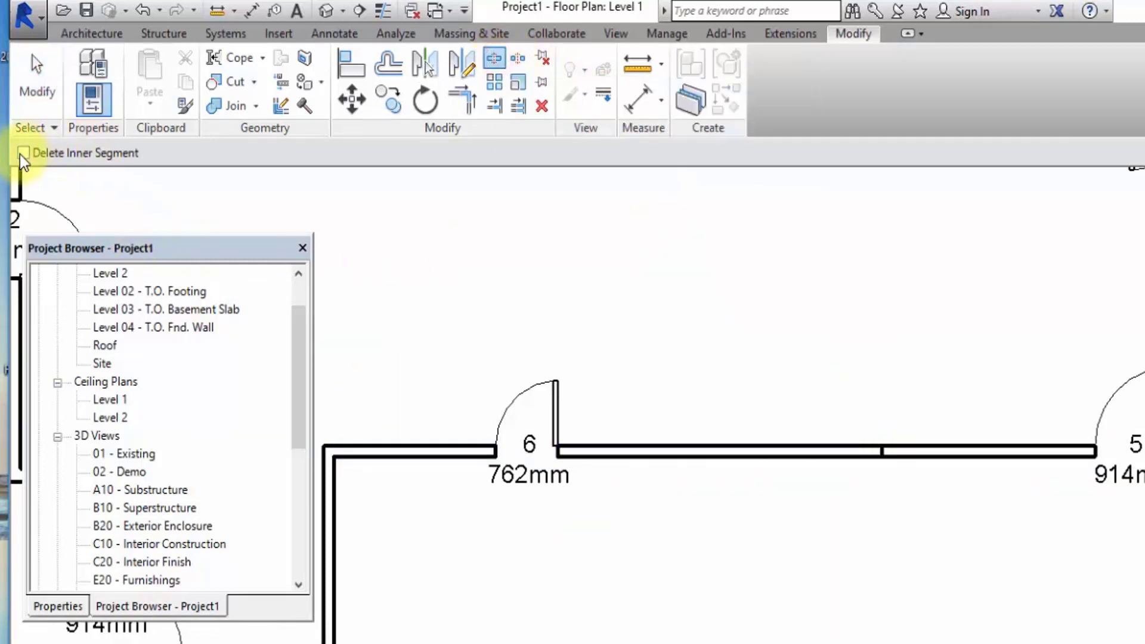
pyautogui.click(23, 153)
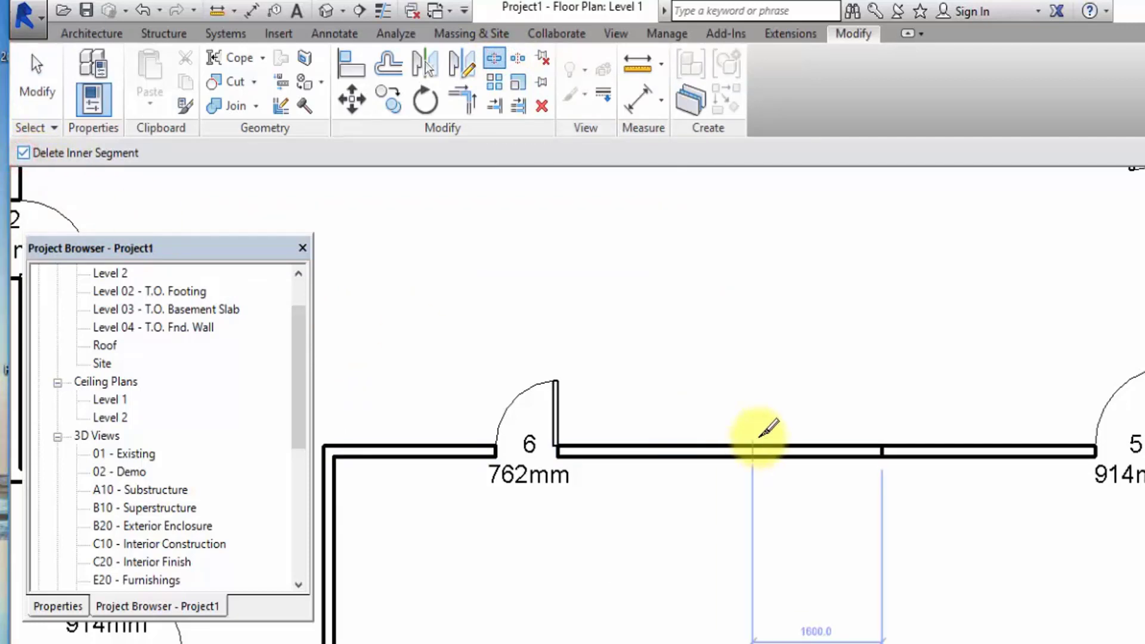
pyautogui.click(694, 452)
pyautogui.click(768, 451)
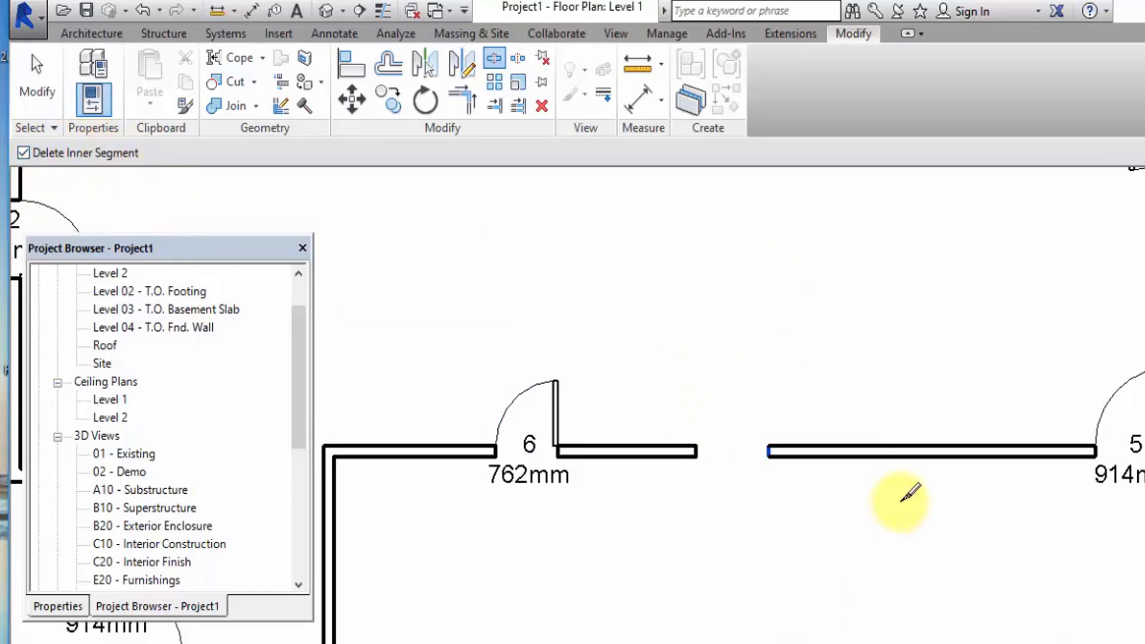
pyautogui.scroll(-2, 932, 400)
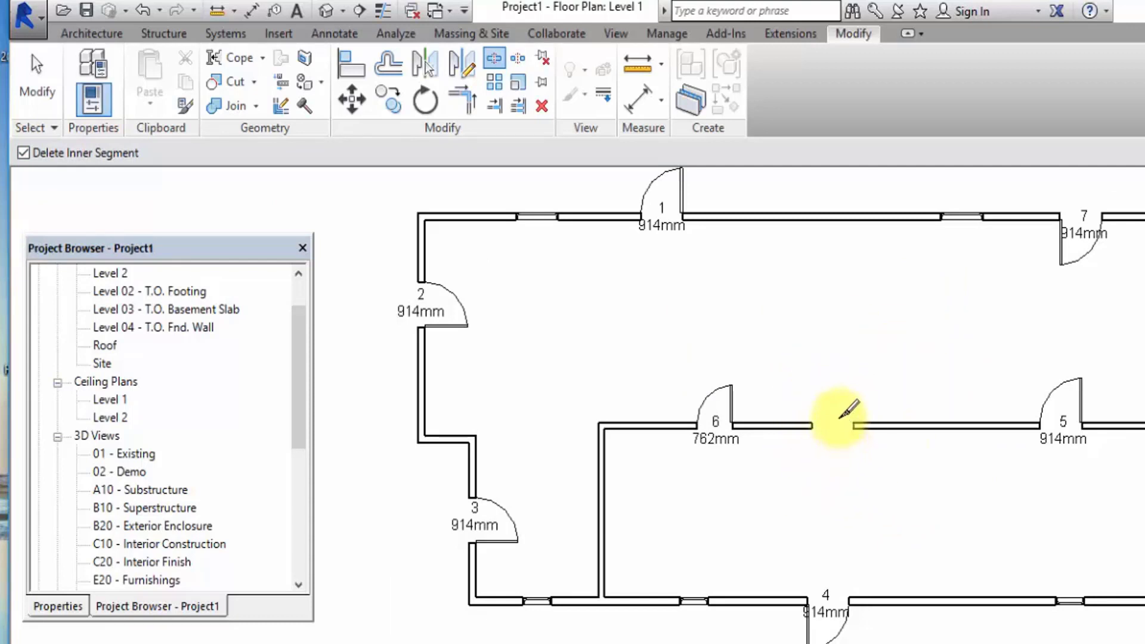
pyautogui.click(36, 90)
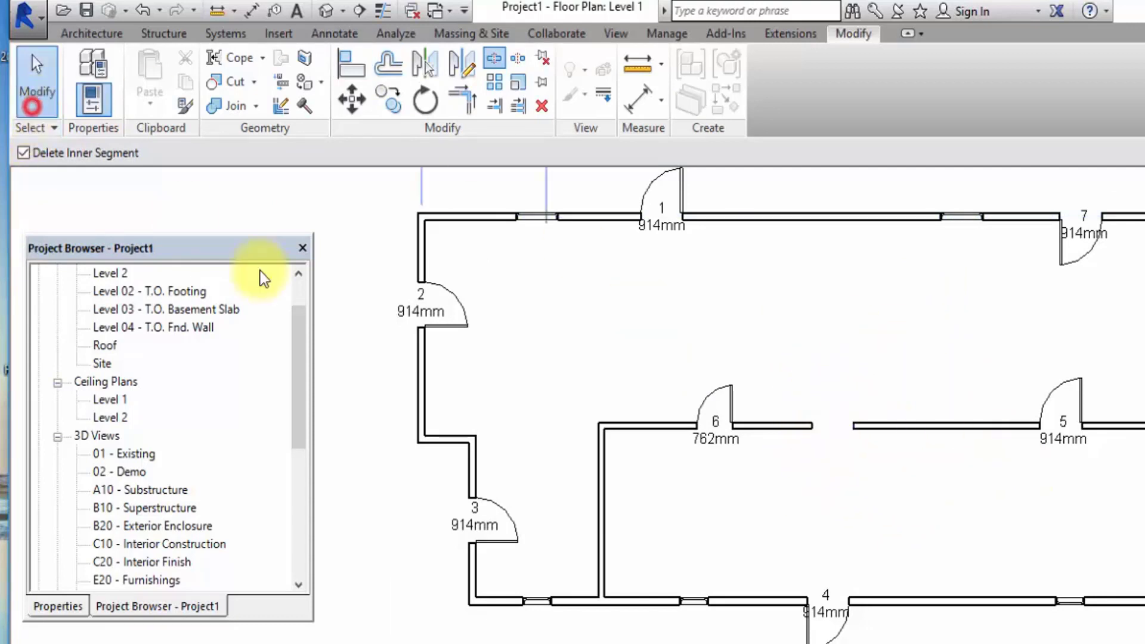
# Move the wall segment holding door 6 upward to about 2348 mm below the upper exterior wall.
pyautogui.click(659, 428)
pyautogui.moveTo(659, 429); pyautogui.dragTo(670, 333)
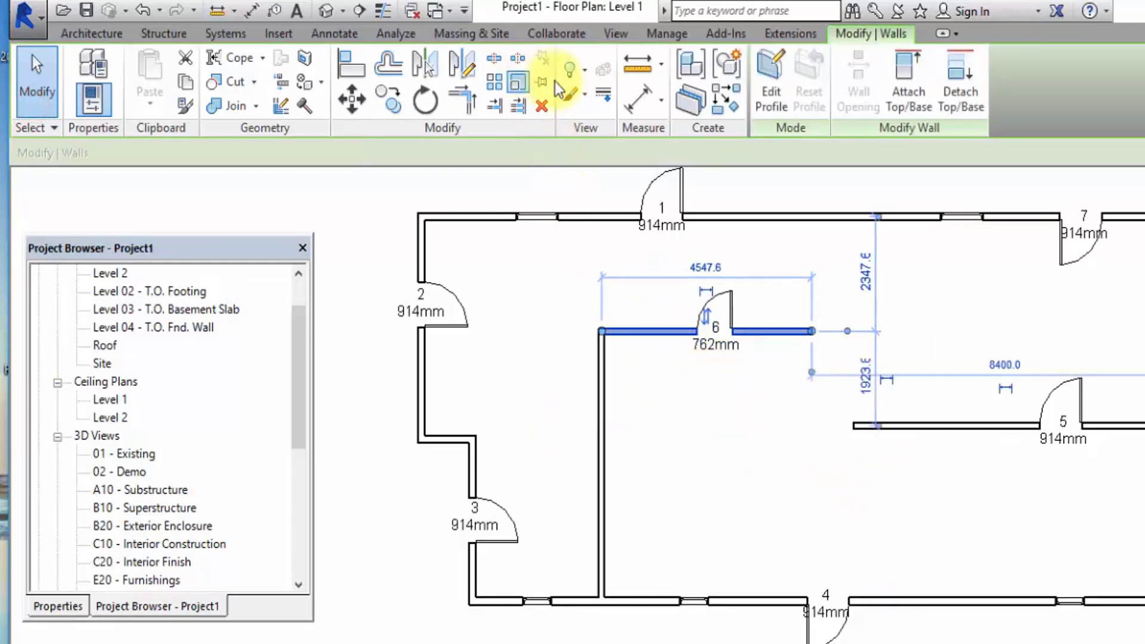
pyautogui.click(583, 286)
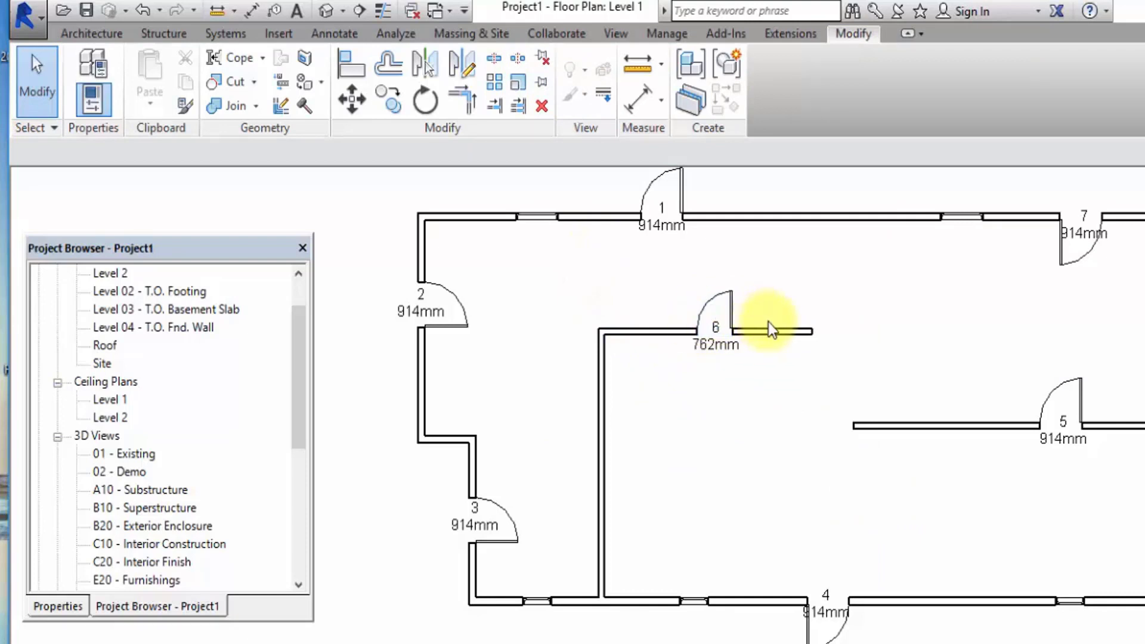
pyautogui.click(637, 329)
pyautogui.click(561, 325)
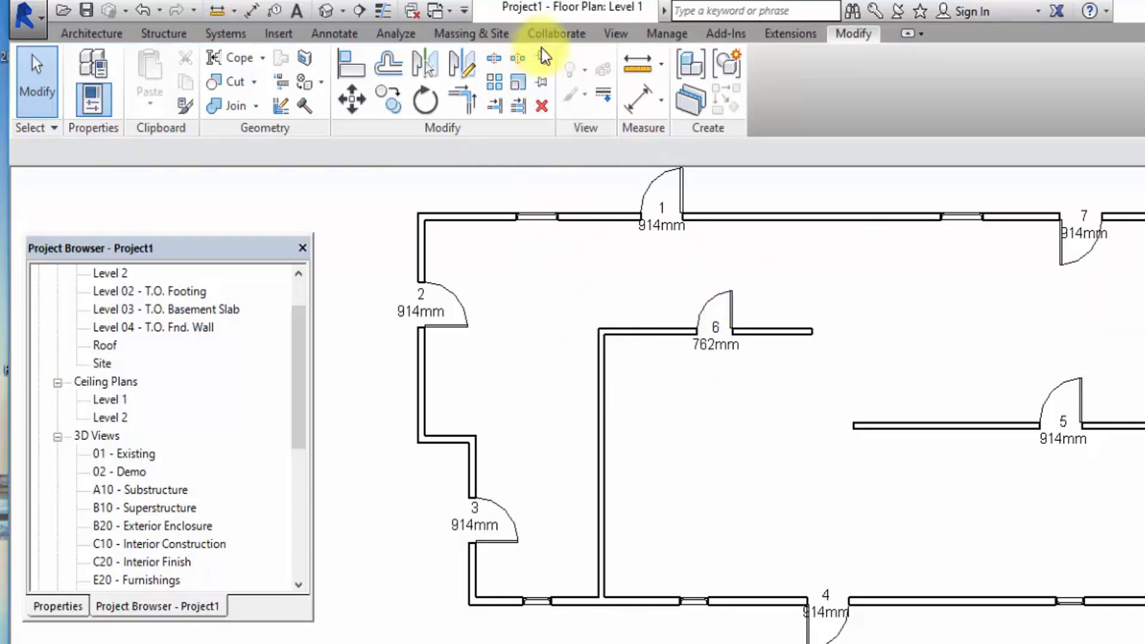
# Pin the wall segment holding door 6 in place and reselect it.
pyautogui.click(664, 330)
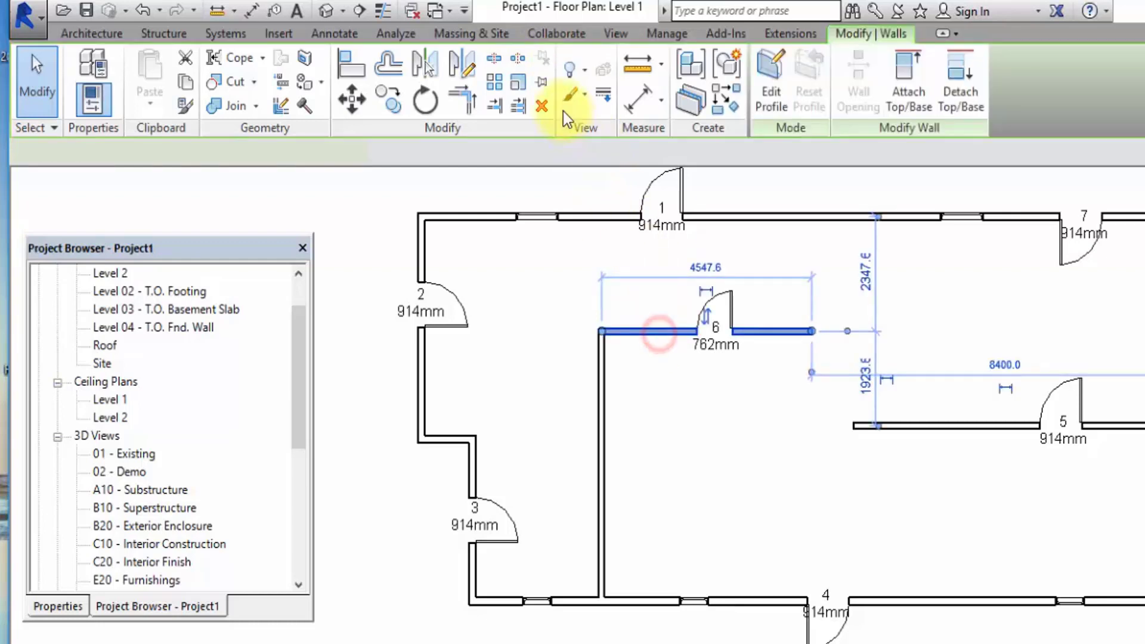
pyautogui.click(540, 83)
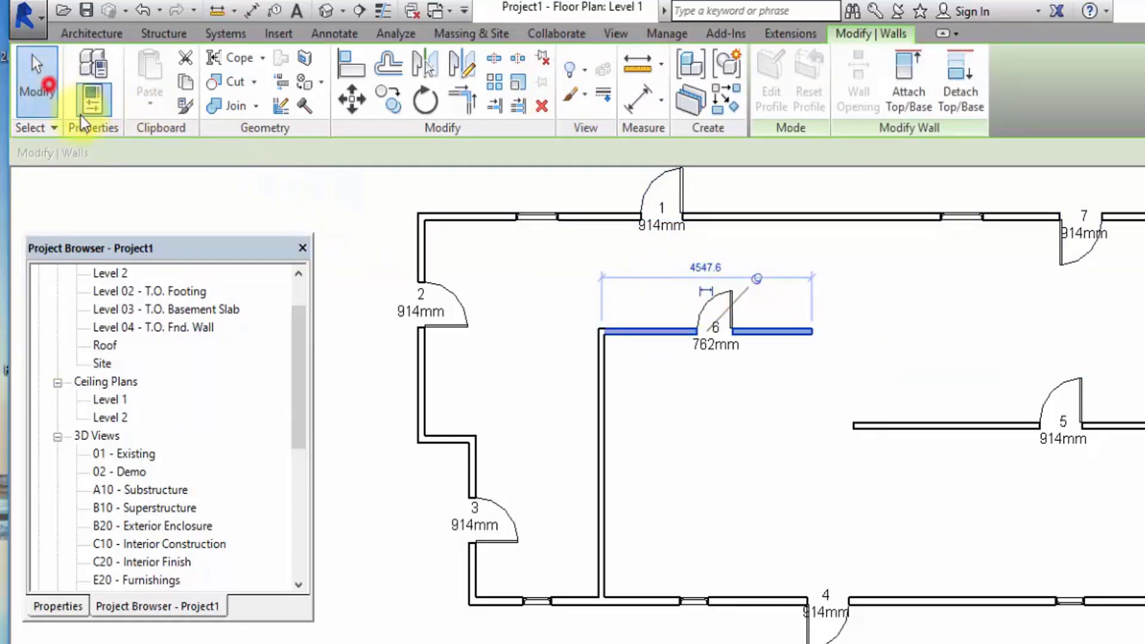
pyautogui.click(638, 388)
pyautogui.click(653, 332)
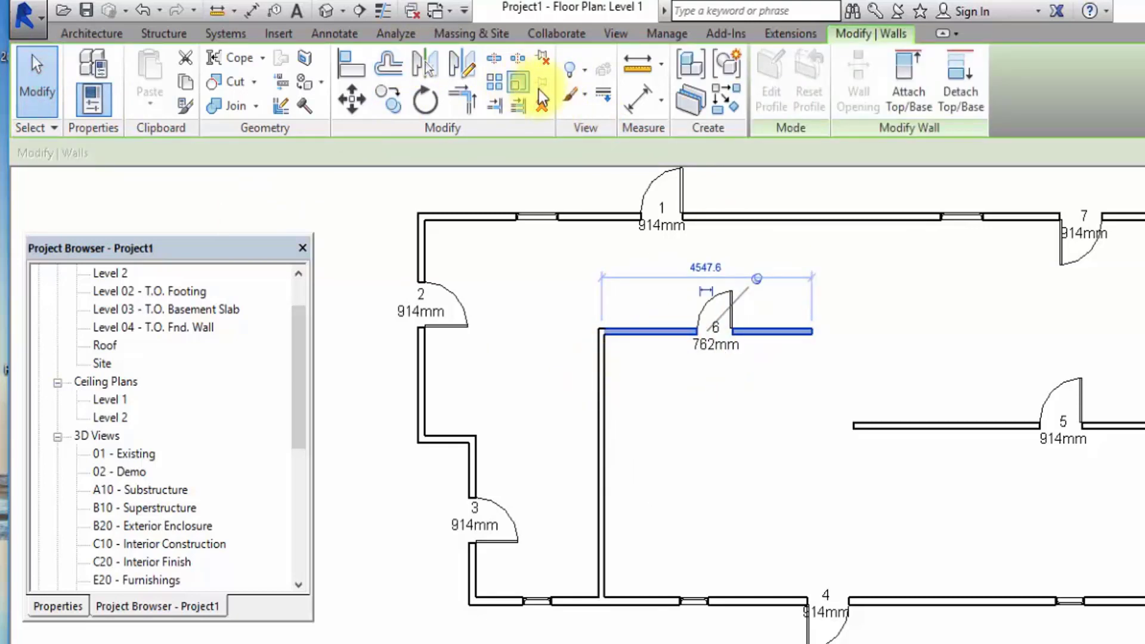
pyautogui.click(950, 308)
pyautogui.click(800, 338)
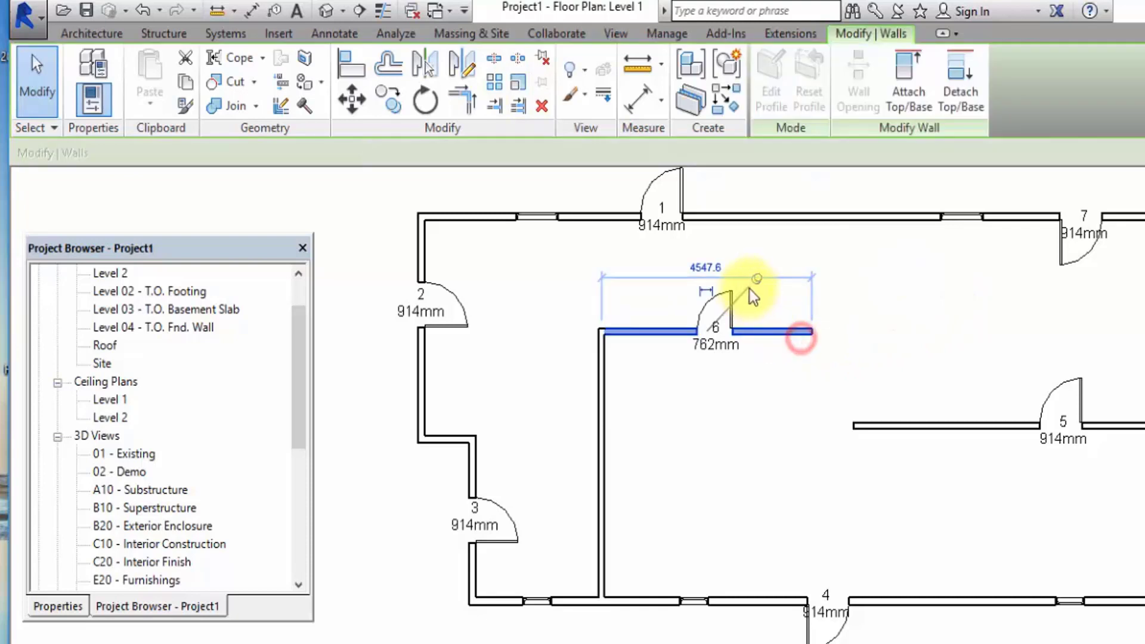
# Unpin the wall segment holding door 6 and move it down close to the lower exterior wall.
pyautogui.click(757, 281)
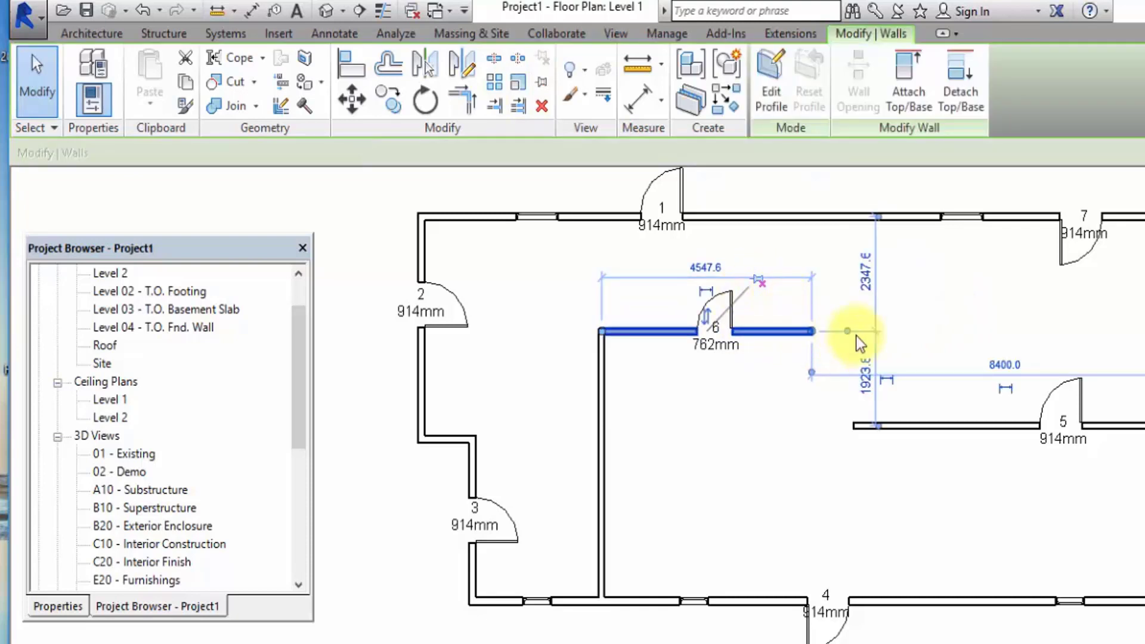
pyautogui.click(950, 297)
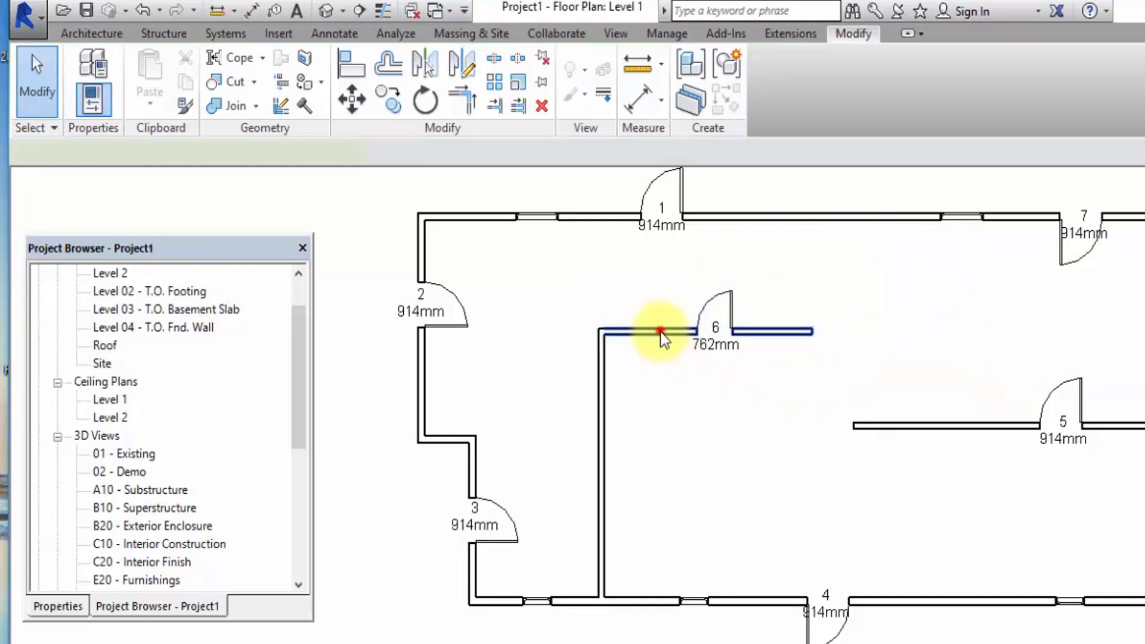
pyautogui.moveTo(660, 331); pyautogui.dragTo(666, 523)
pyautogui.click(947, 499)
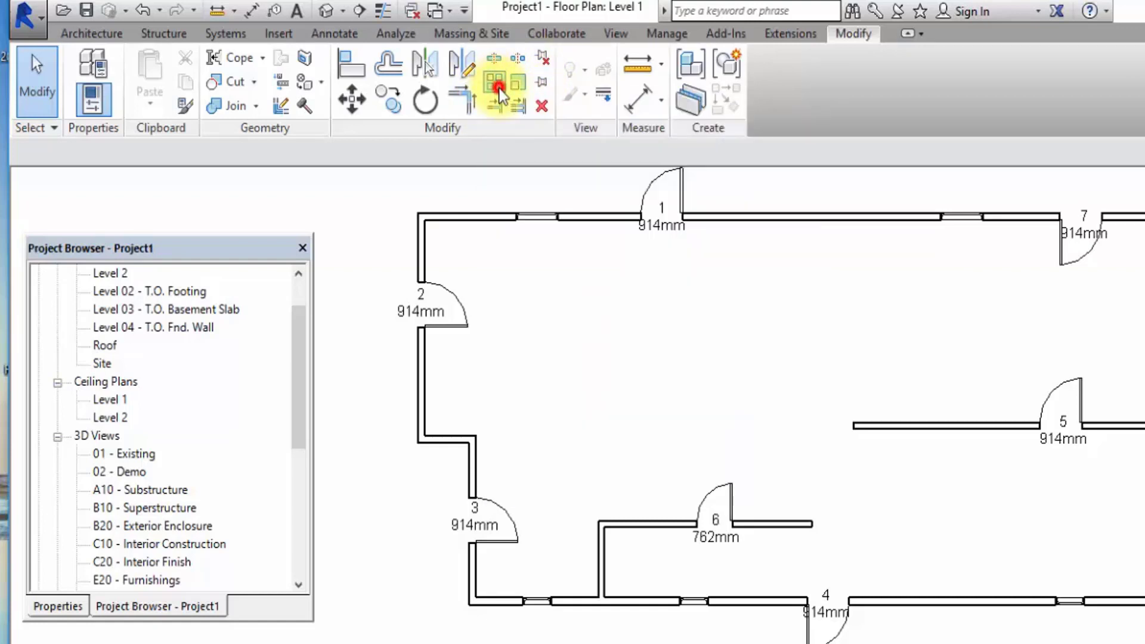
# Start placing a component and open the list of loaded component types.
pyautogui.click(499, 84)
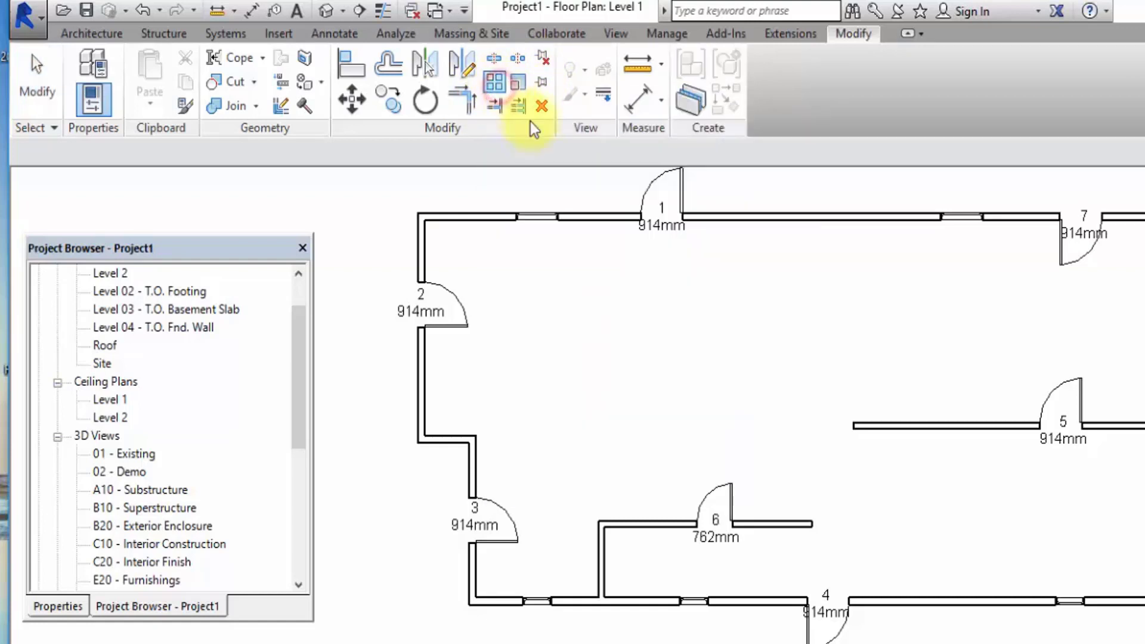
pyautogui.click(33, 84)
pyautogui.click(90, 34)
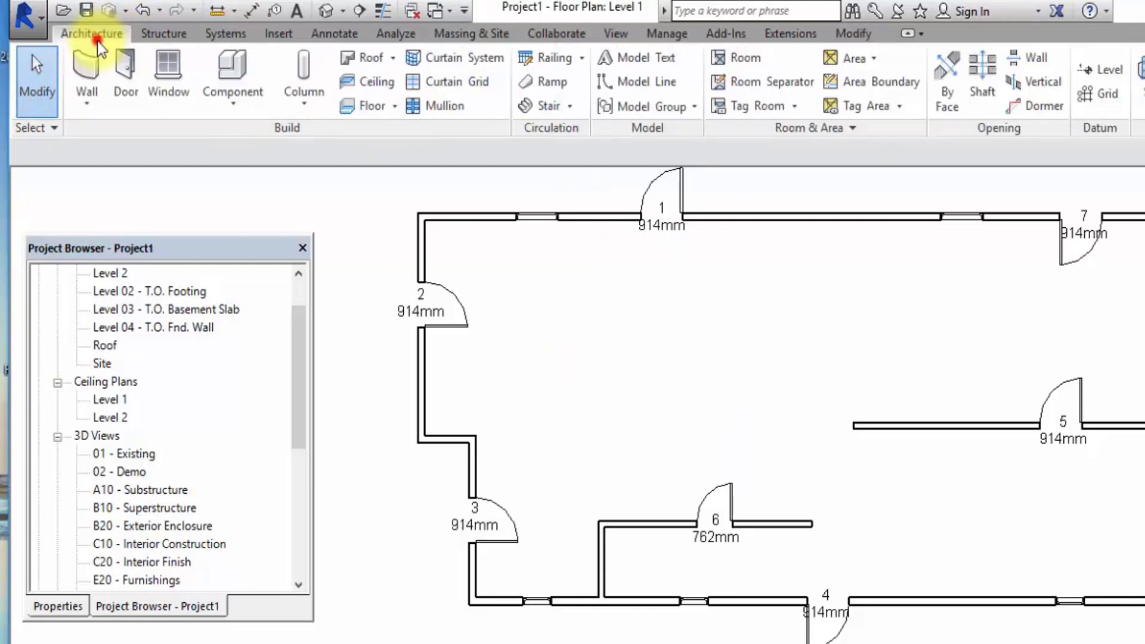
pyautogui.click(230, 79)
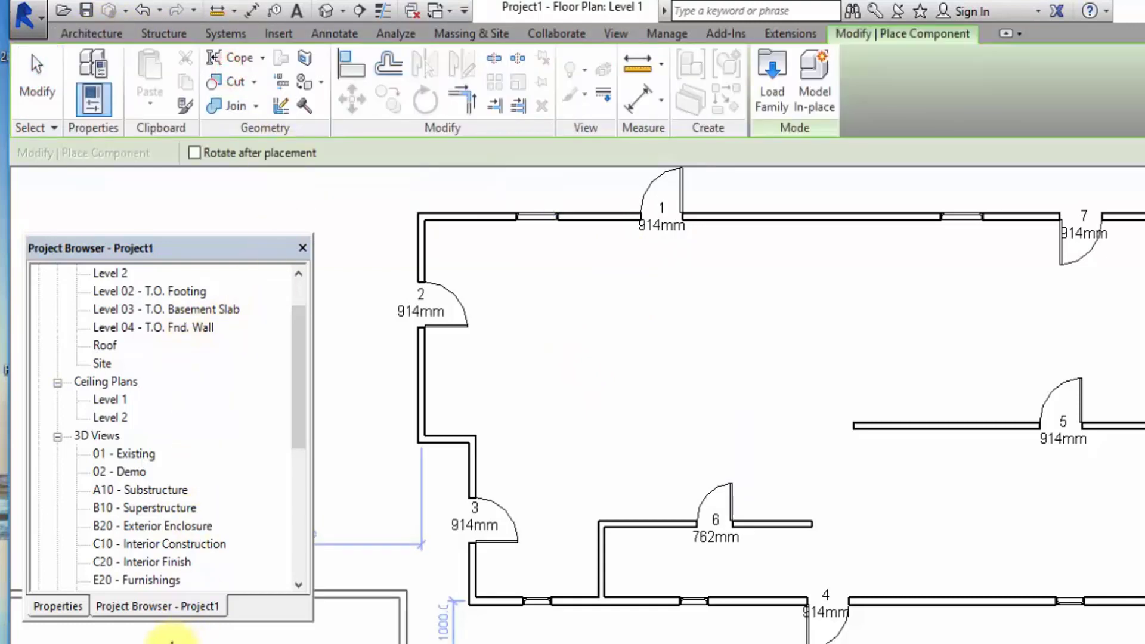
pyautogui.click(59, 606)
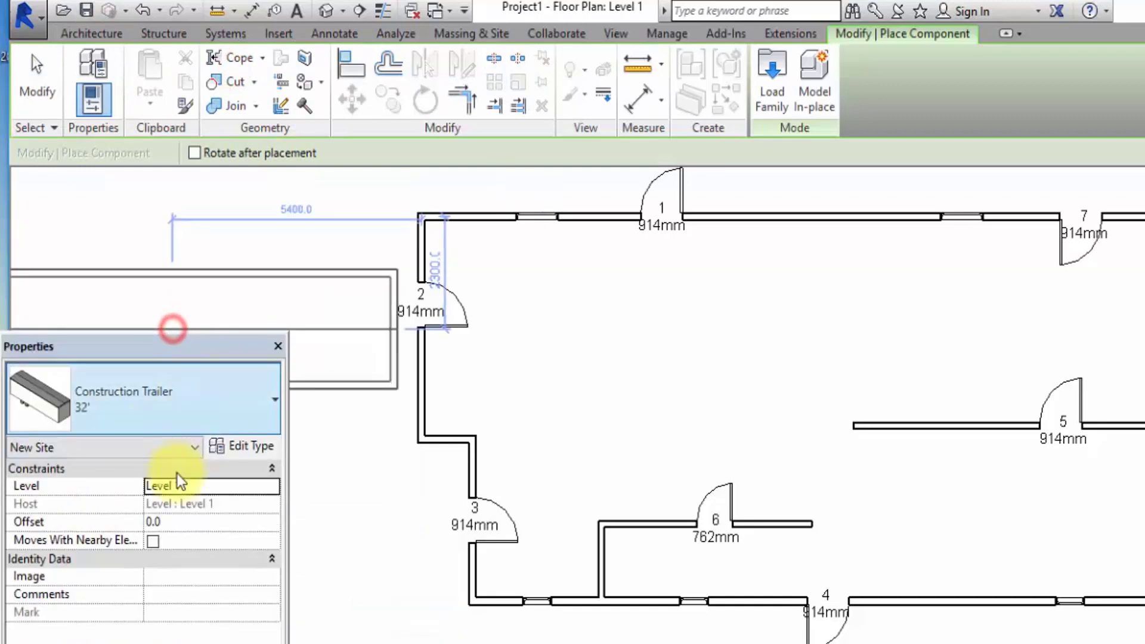
pyautogui.click(177, 402)
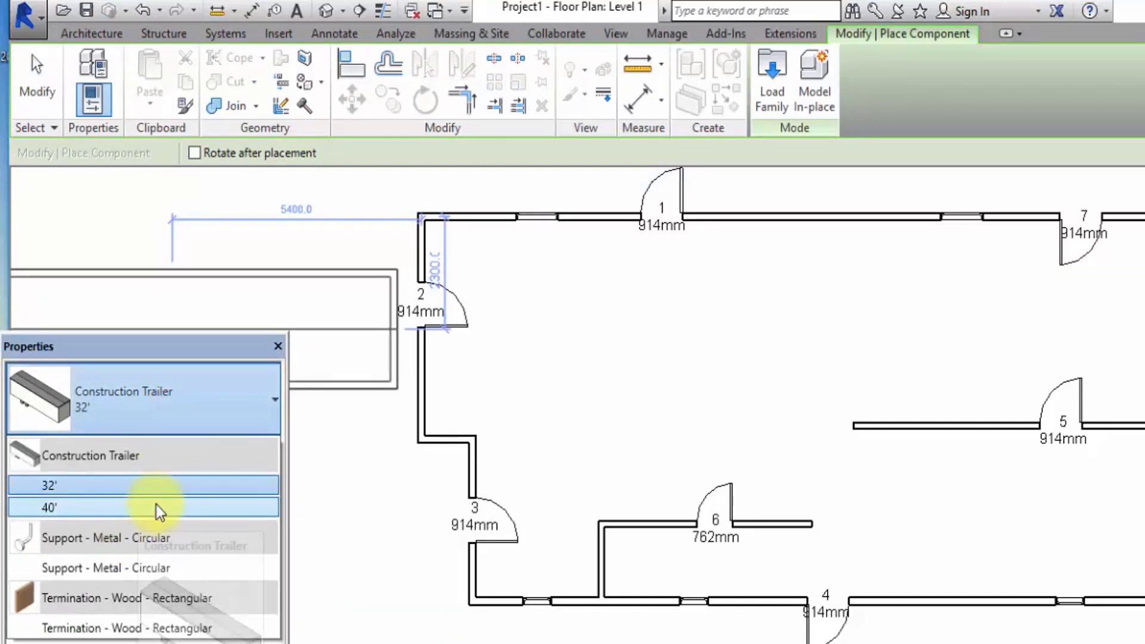
# Load the Desk family from the Furniture Tables folder and place one 60" x 30" desk about 1000 mm below the upper exterior wall near door 2.
pyautogui.click(777, 98)
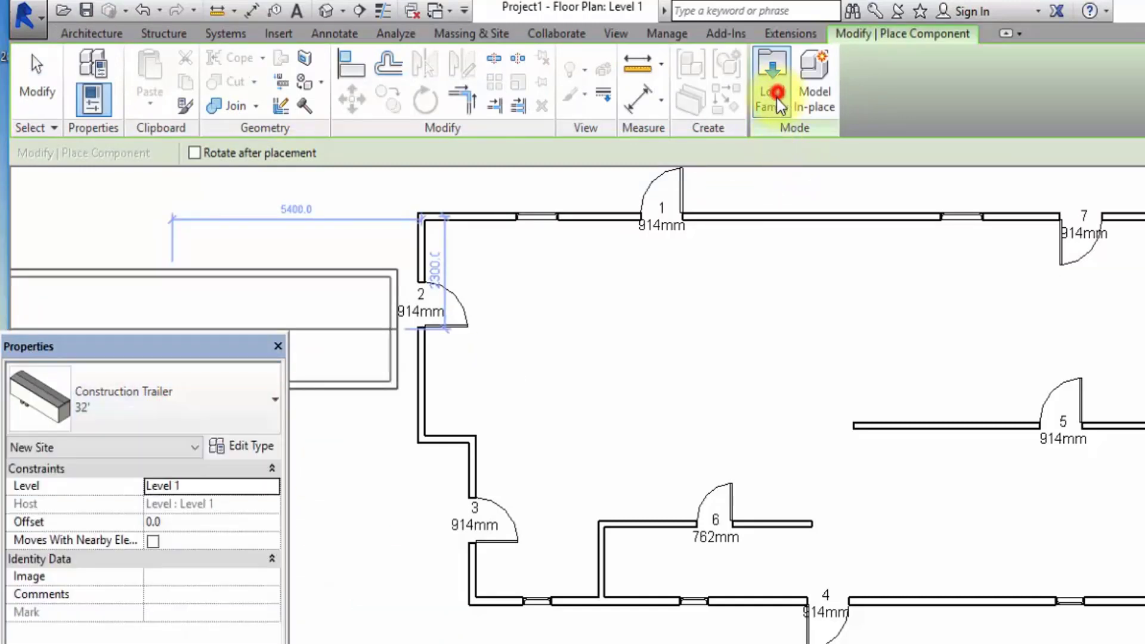
pyautogui.click(781, 68)
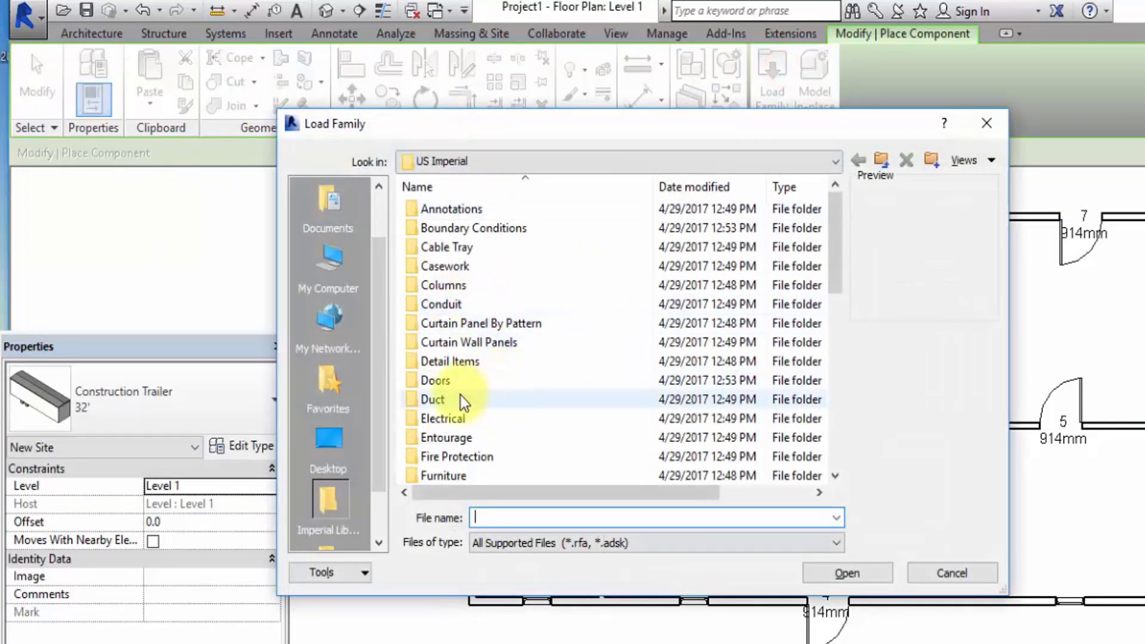
pyautogui.doubleClick(454, 475)
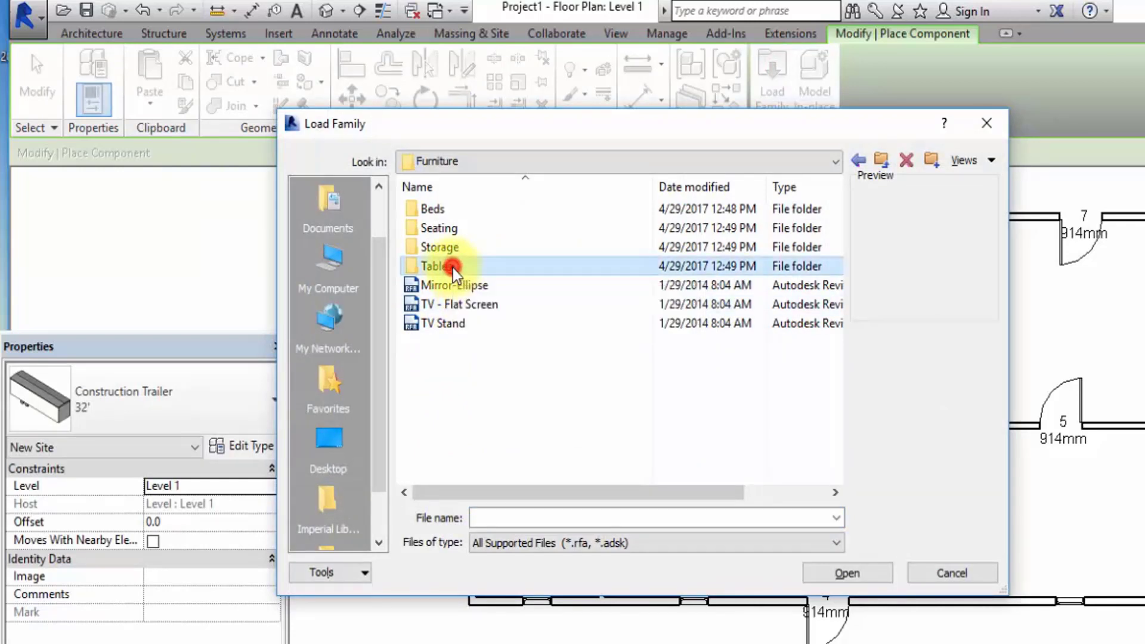
pyautogui.doubleClick(453, 268)
pyautogui.click(445, 228)
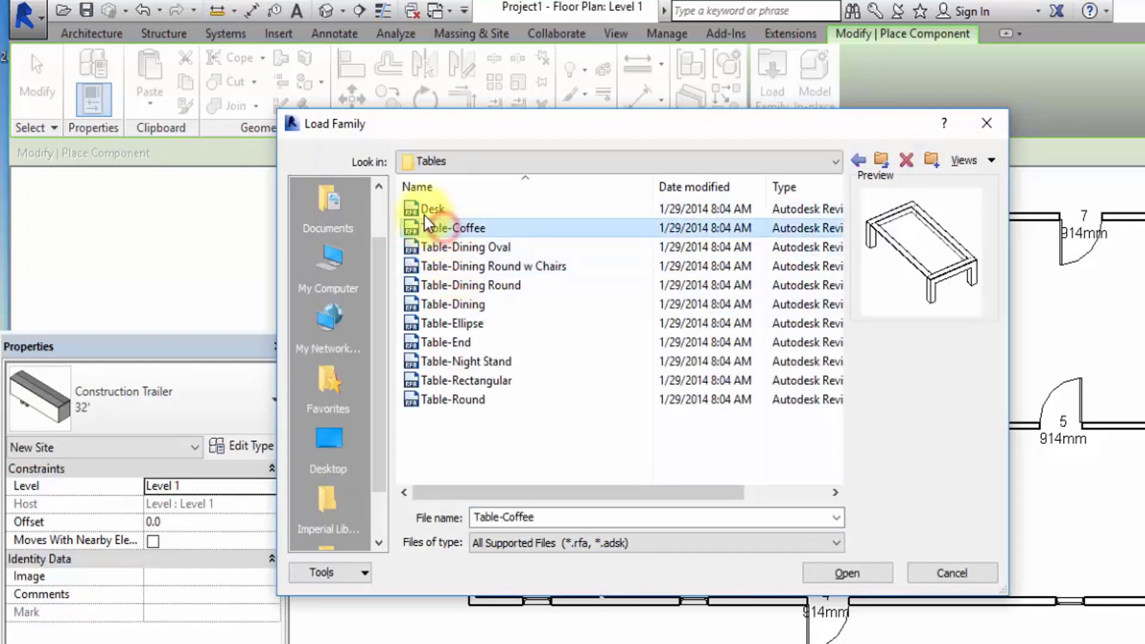
pyautogui.click(424, 209)
pyautogui.click(875, 566)
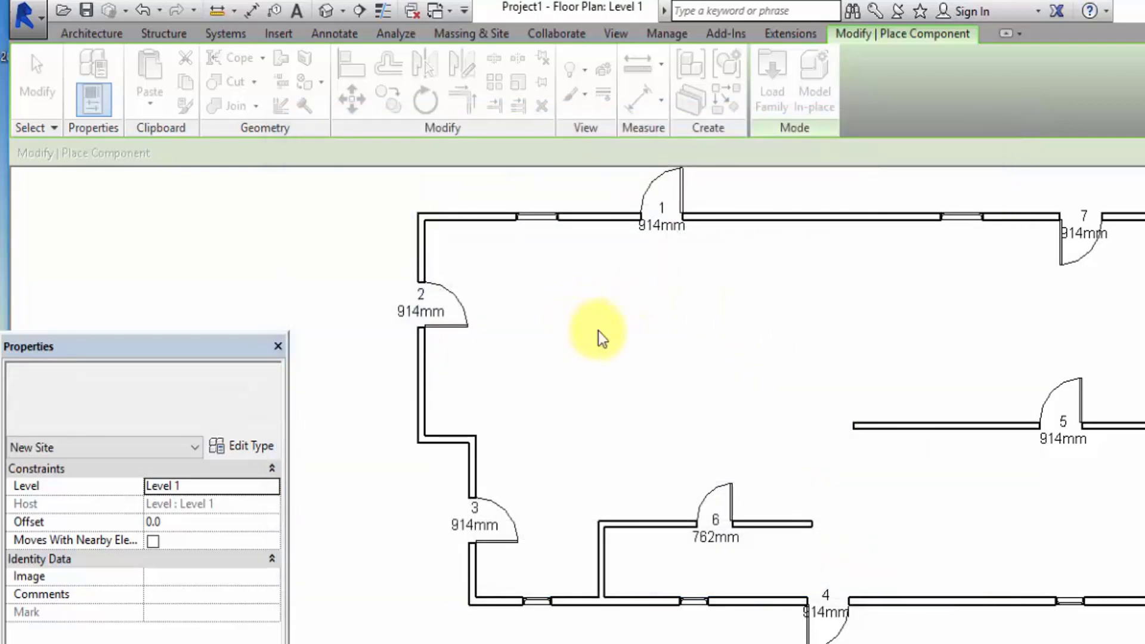
pyautogui.click(573, 283)
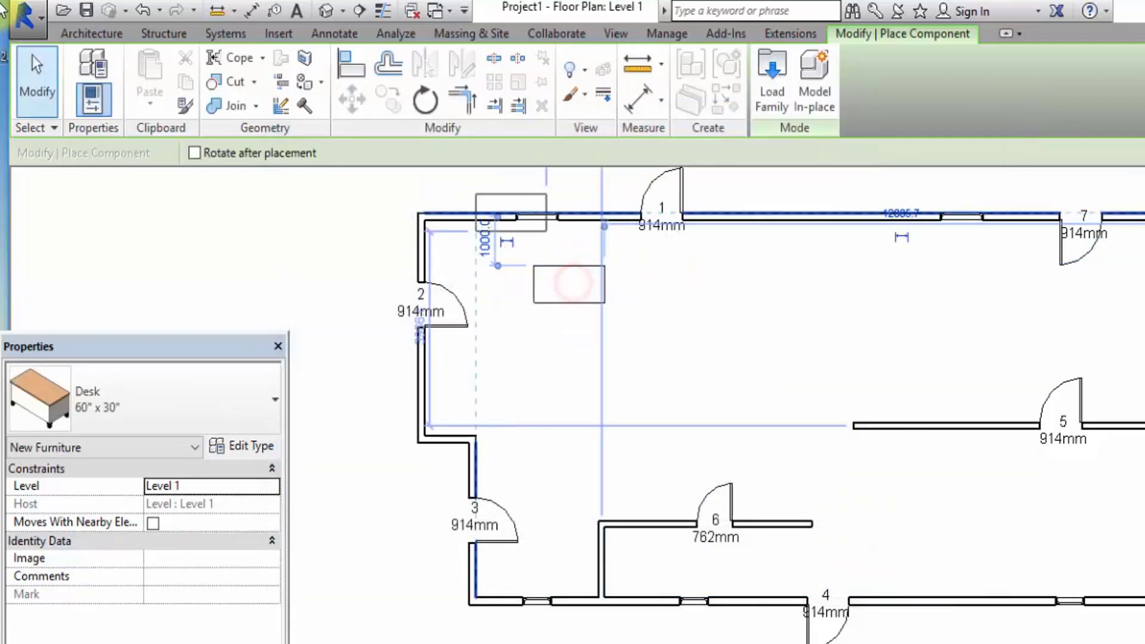
pyautogui.click(44, 74)
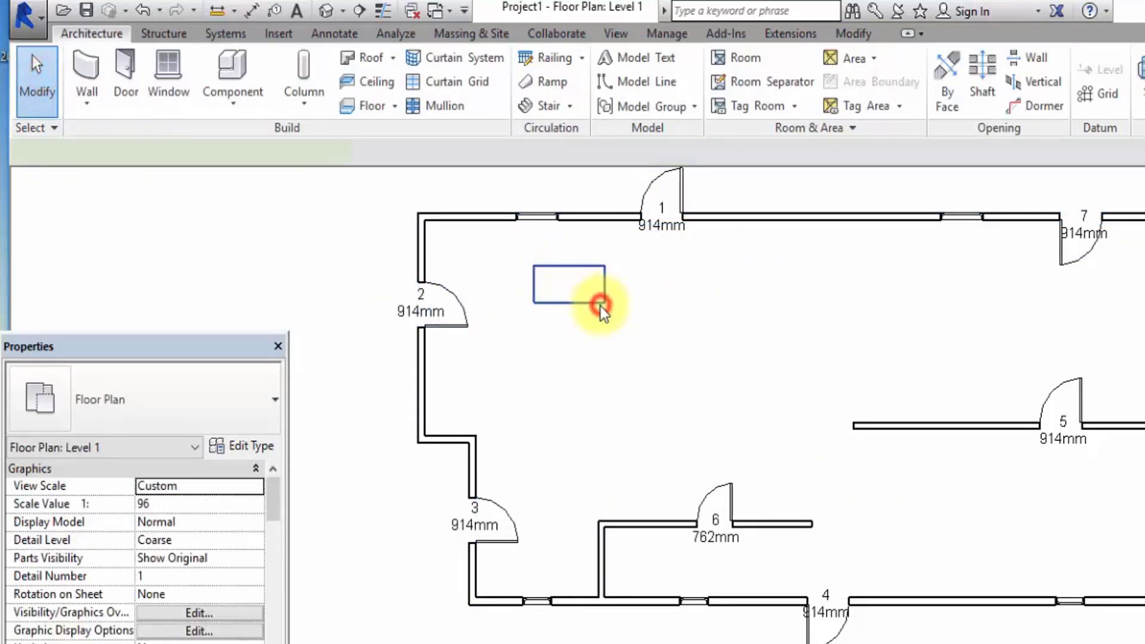
# Create a linear array of 5 grouped desks running horizontally, with Move To 2nd and 2500 mm spacing.
pyautogui.click(600, 306)
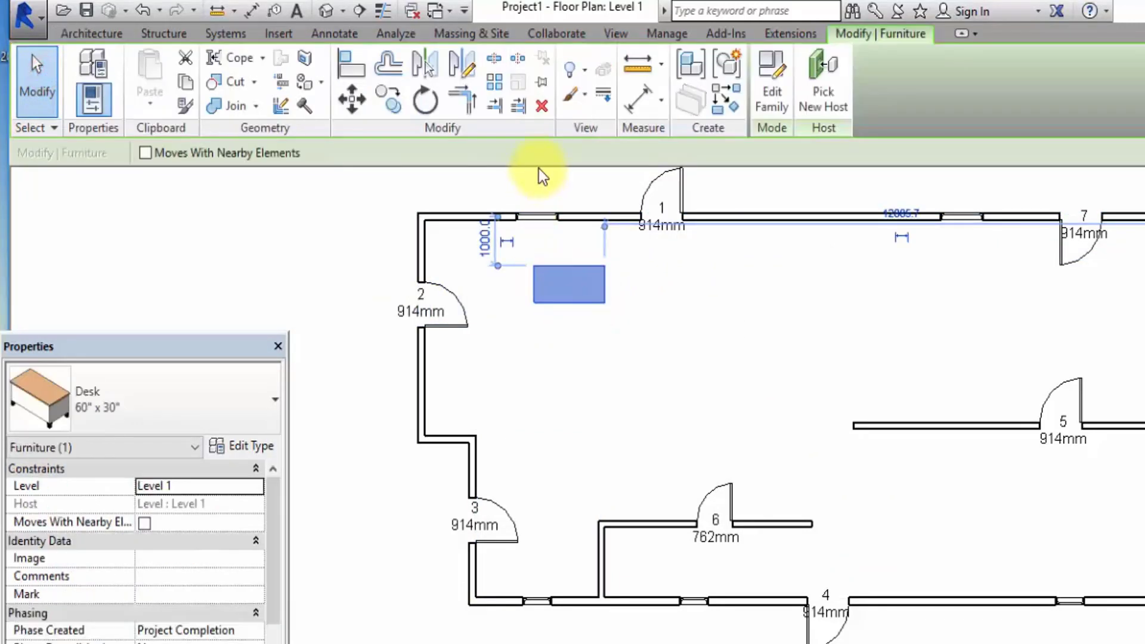
pyautogui.click(496, 82)
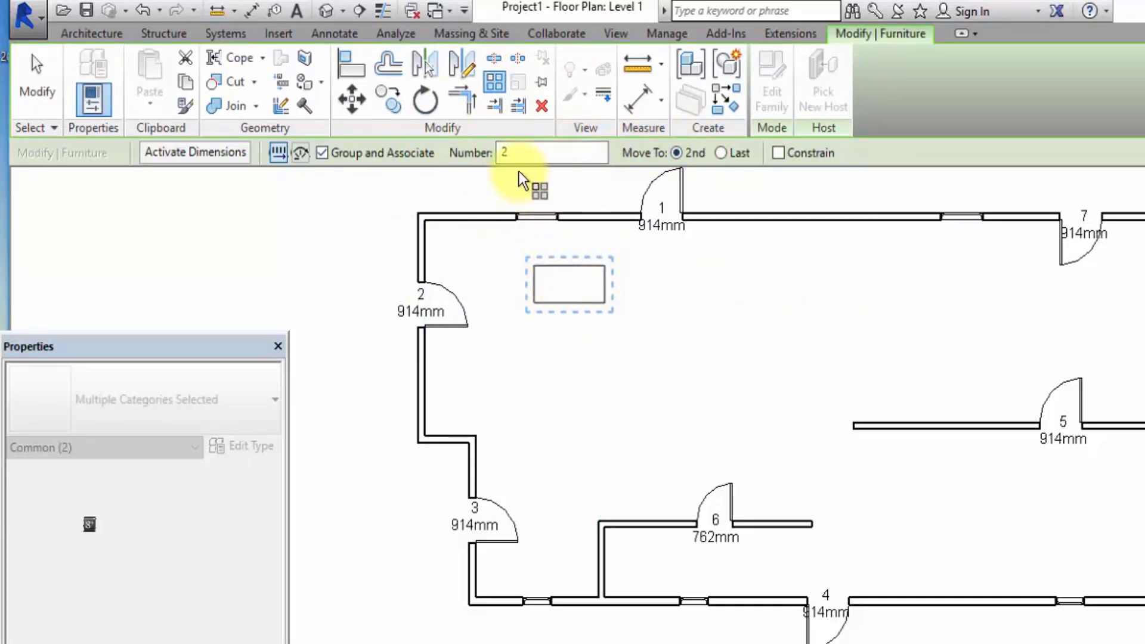
pyautogui.doubleClick(518, 153)
pyautogui.write('5')
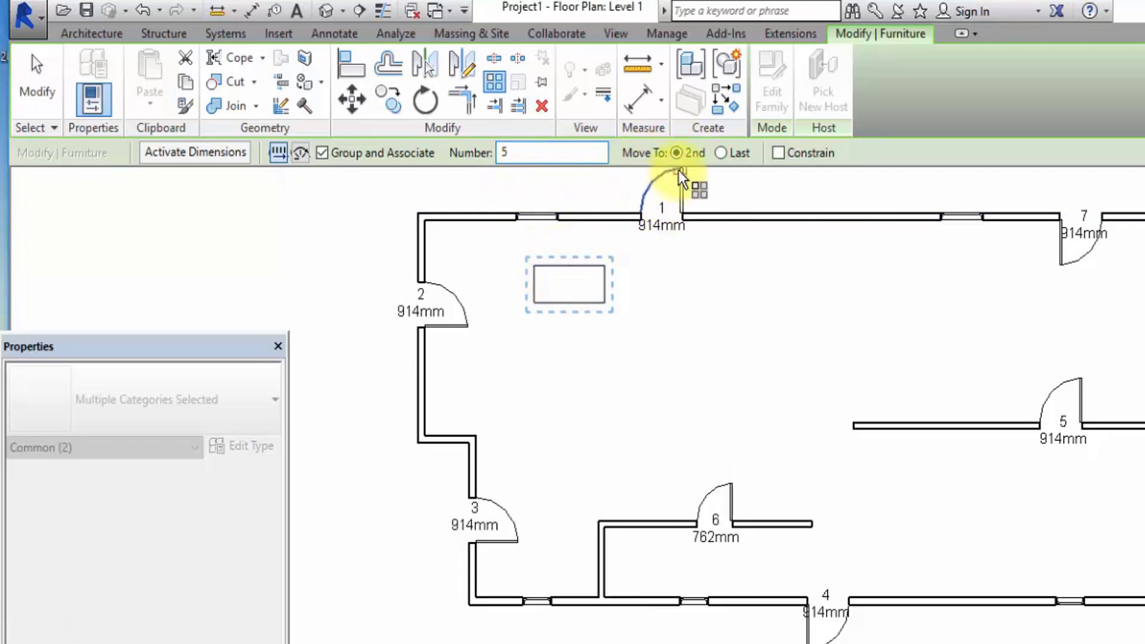
pyautogui.click(535, 266)
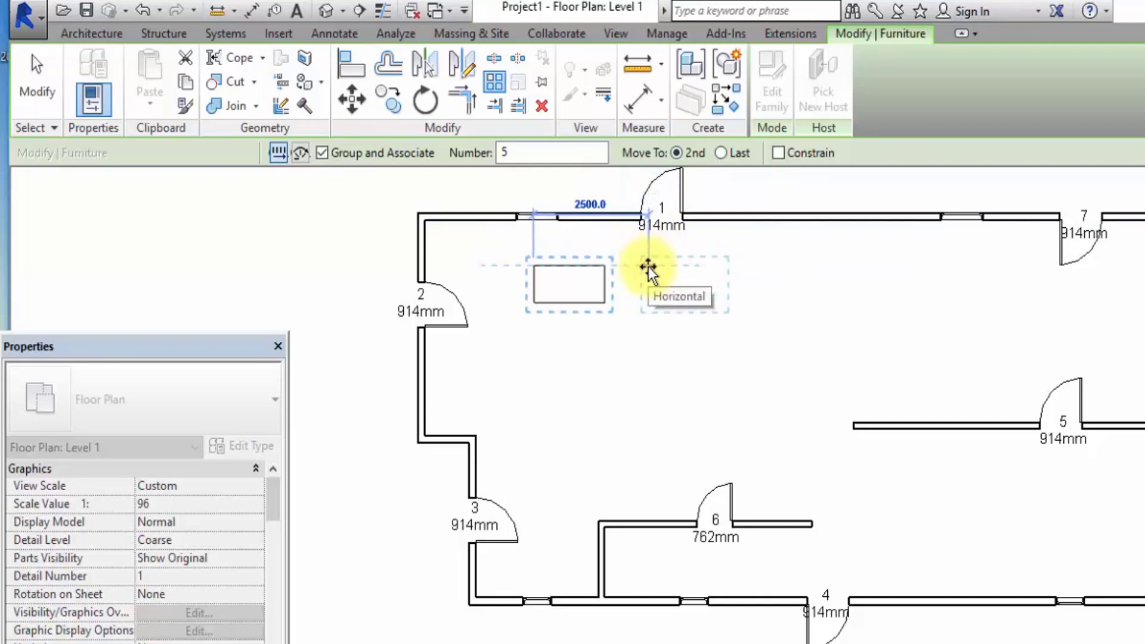
pyautogui.click(648, 268)
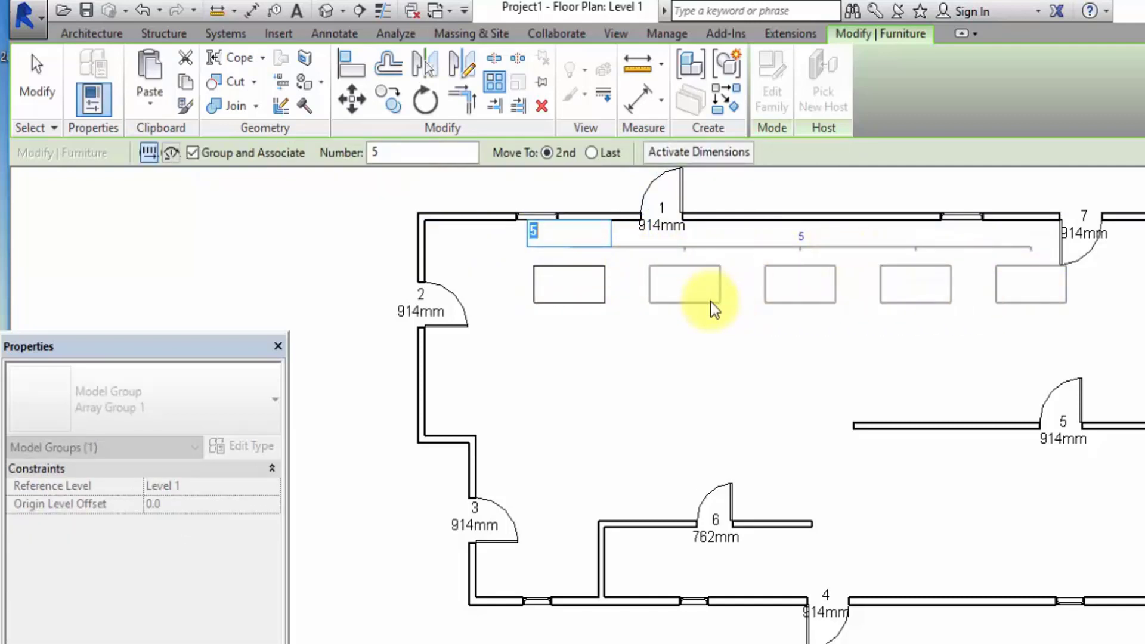
# Set the number of desks in the upper linear array to 7.
pyautogui.click(388, 152)
pyautogui.press('BackSpace')
pyautogui.write('7')
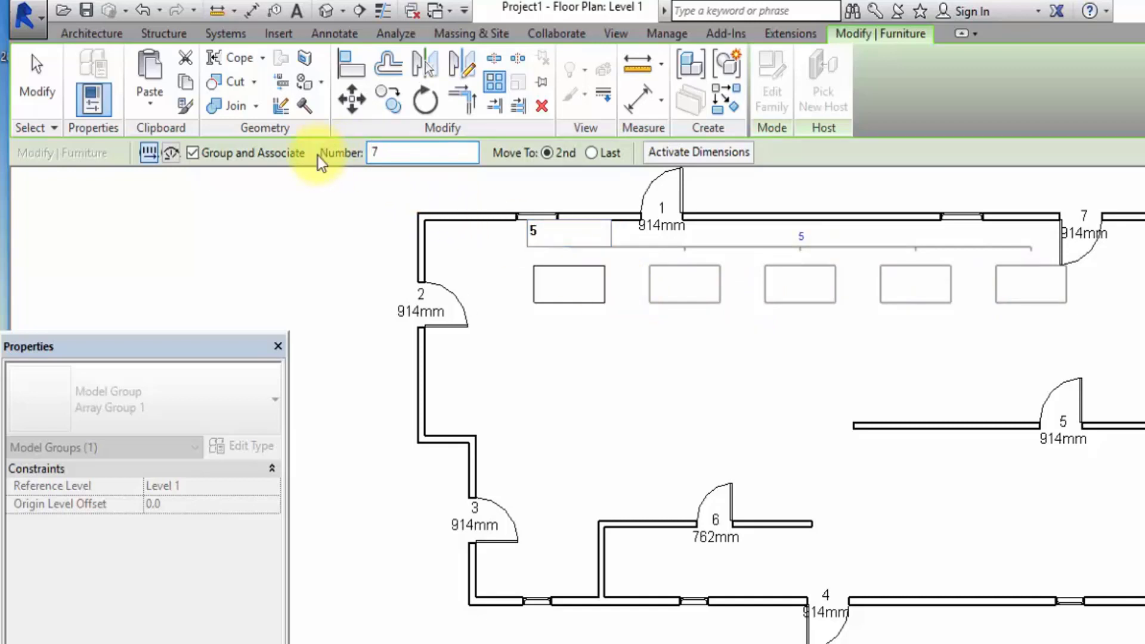
pyautogui.click(834, 359)
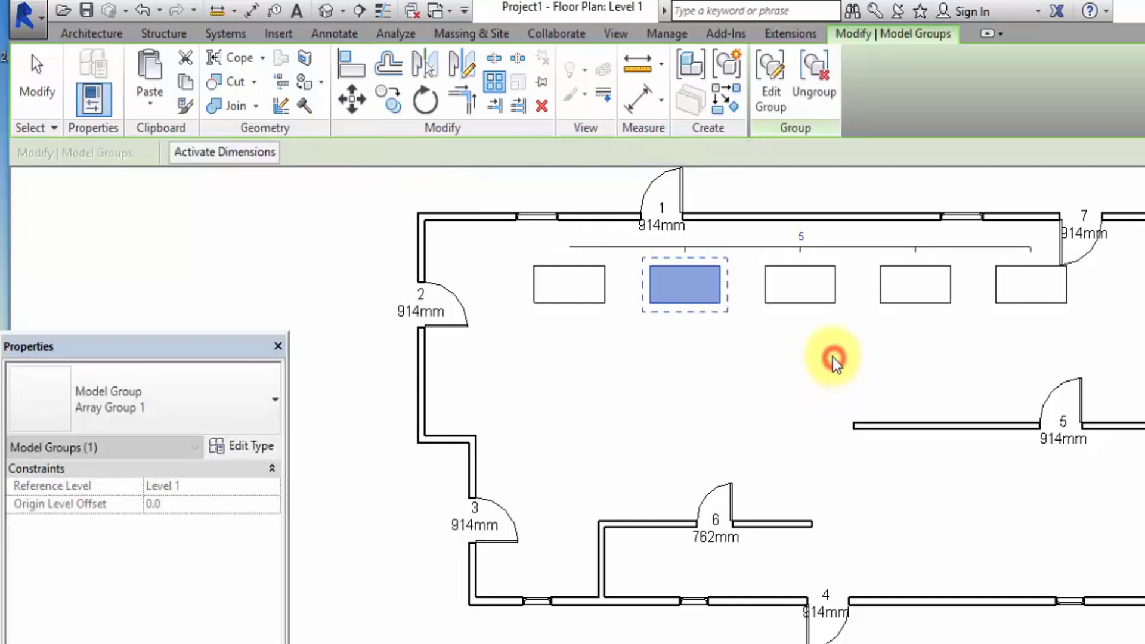
pyautogui.click(800, 236)
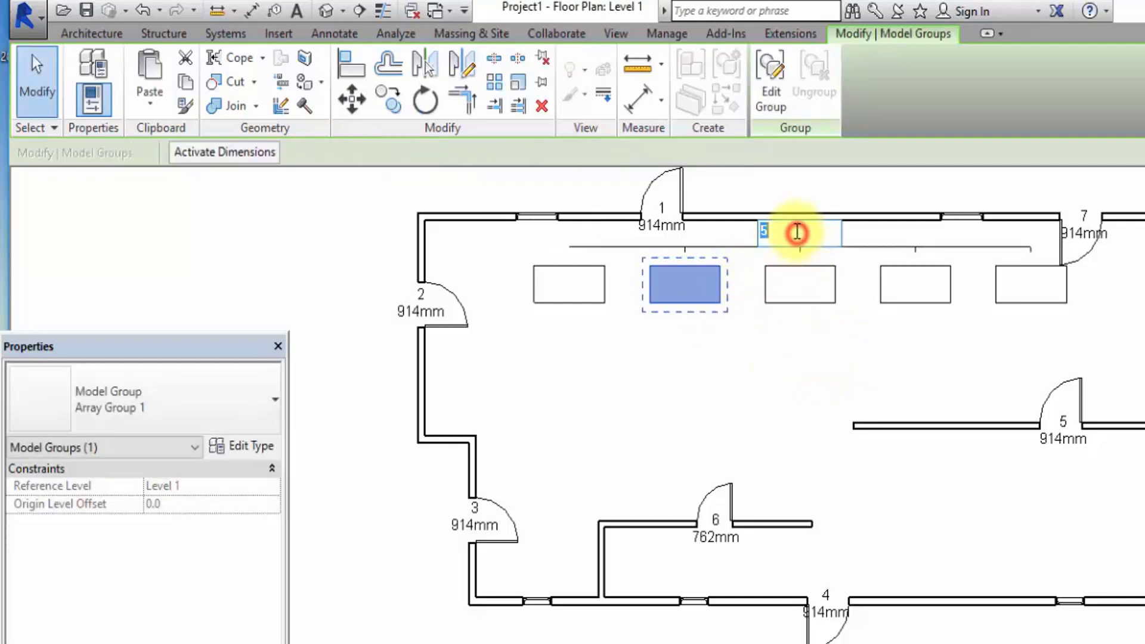
pyautogui.write('7')
pyautogui.click(818, 365)
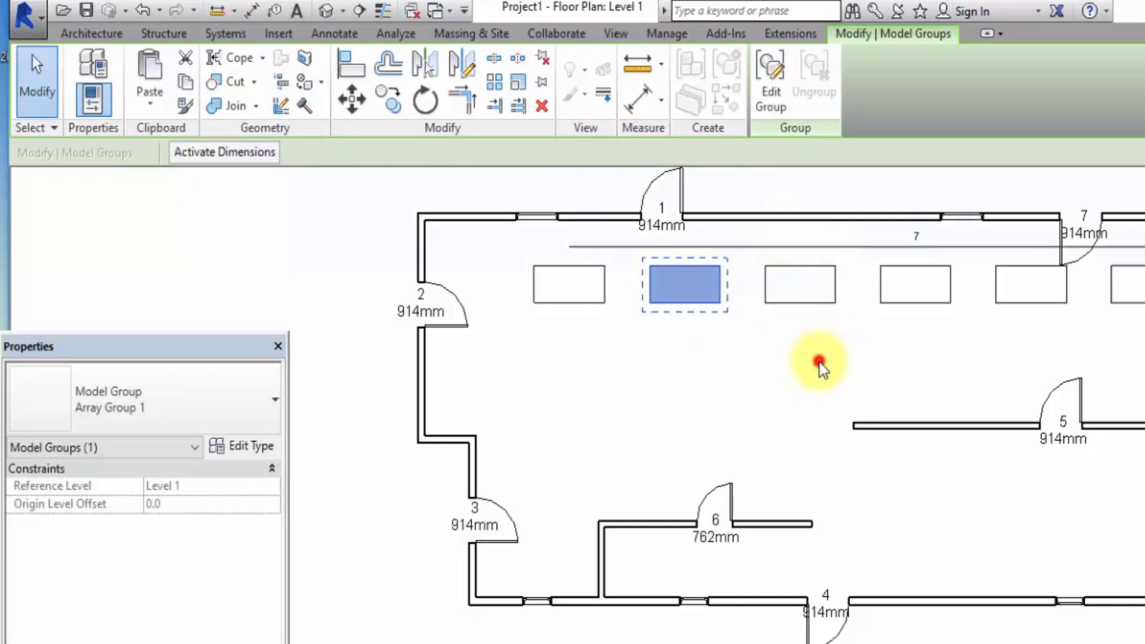
# Reduce the upper desk array to 4 members and clear the selection.
pyautogui.scroll(-3, 583, 363)
pyautogui.scroll(2, 698, 319)
pyautogui.scroll(2, 698, 319)
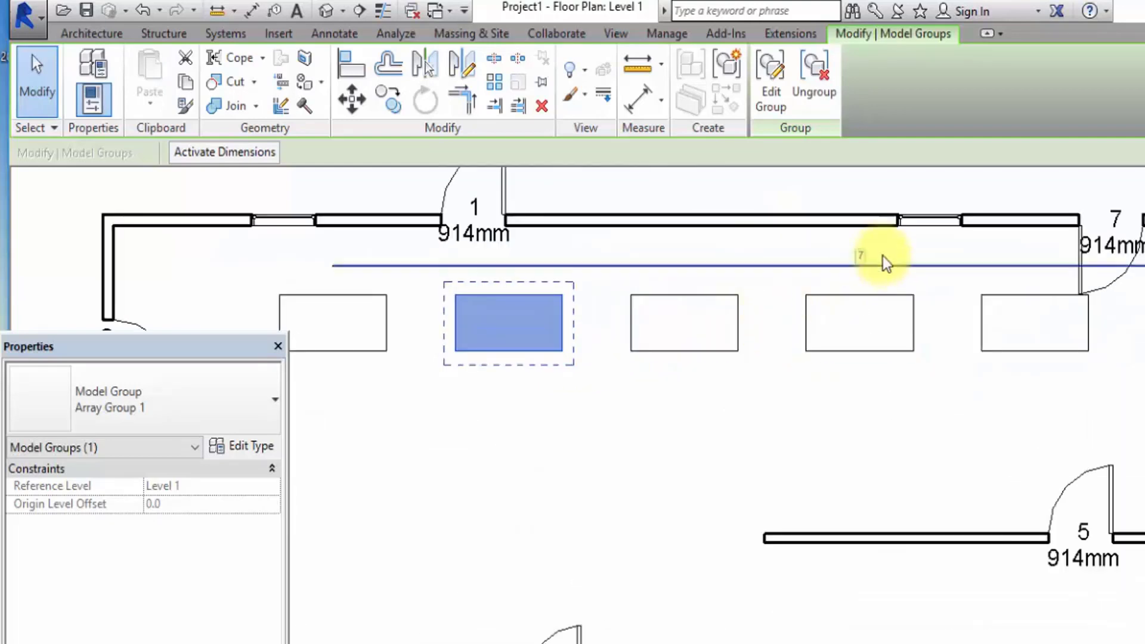
pyautogui.click(865, 254)
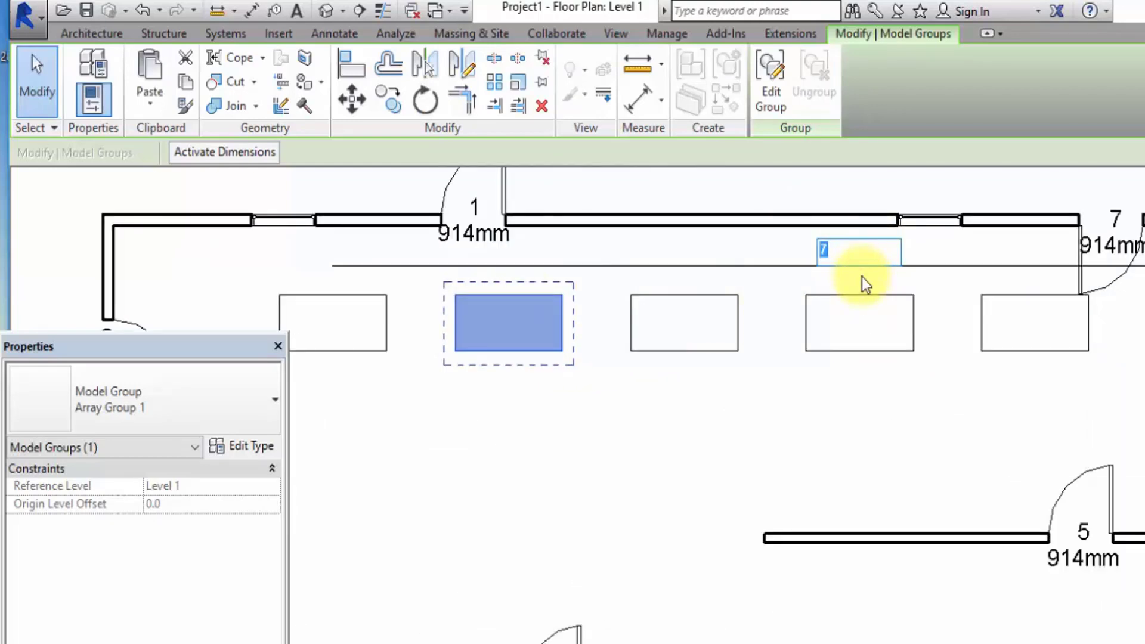
pyautogui.write('4')
pyautogui.click(784, 474)
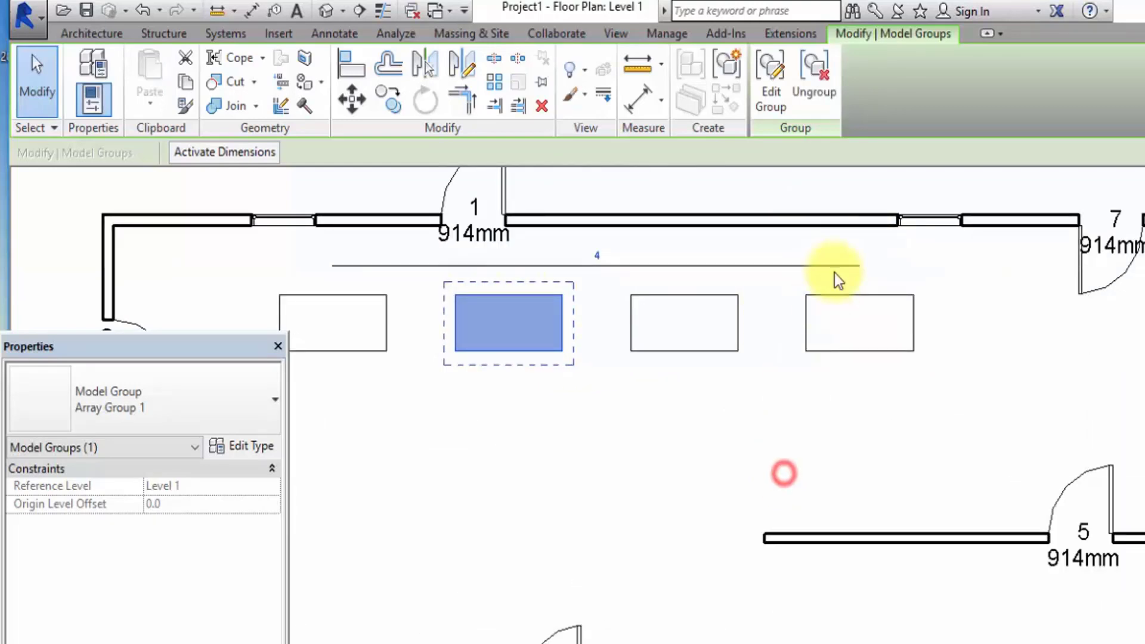
pyautogui.scroll(-3, 864, 269)
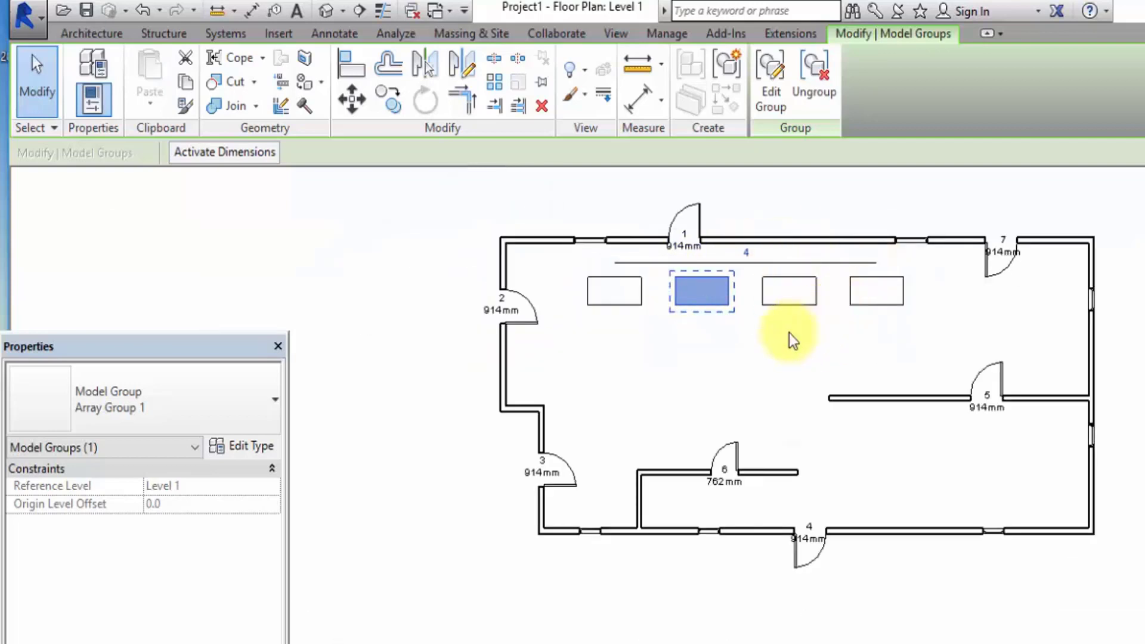
pyautogui.scroll(1, 747, 254)
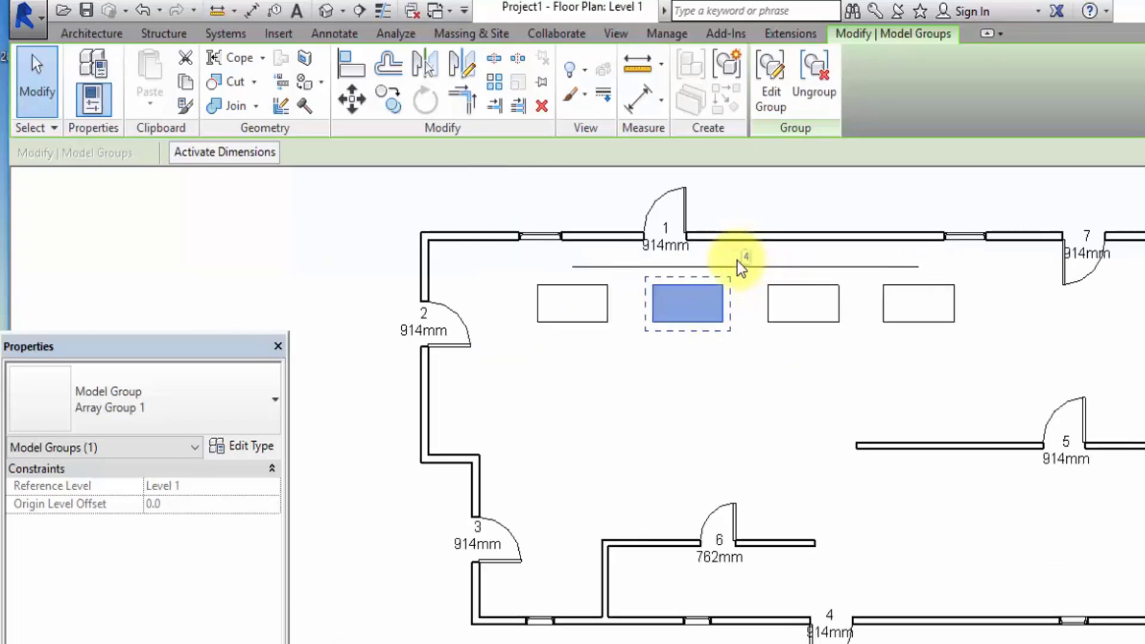
pyautogui.scroll(3, 743, 259)
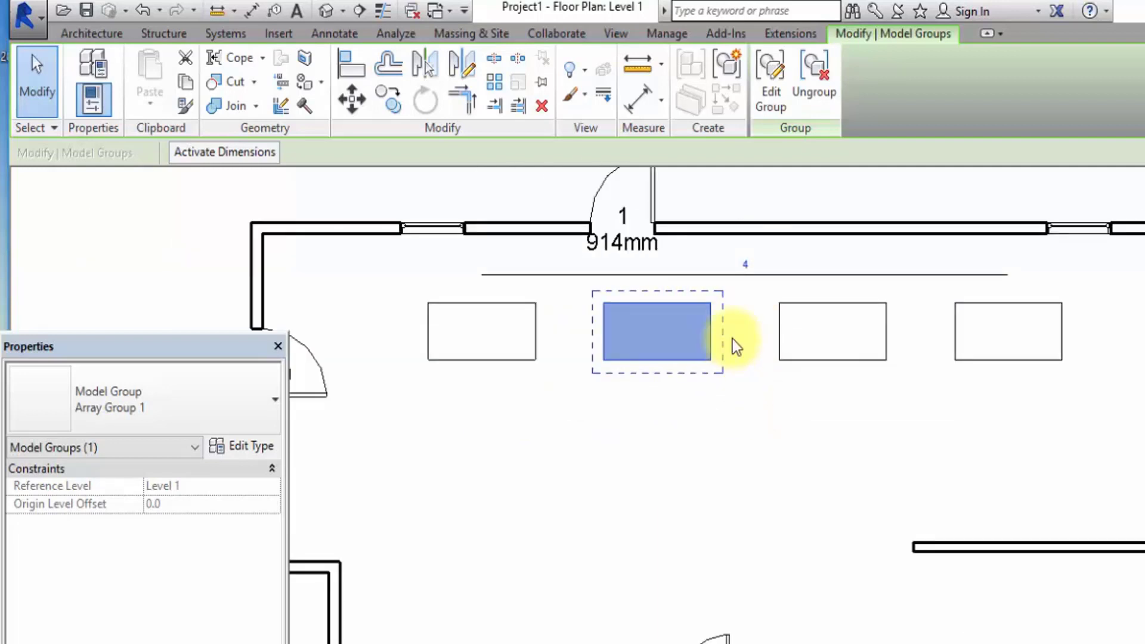
pyautogui.click(666, 489)
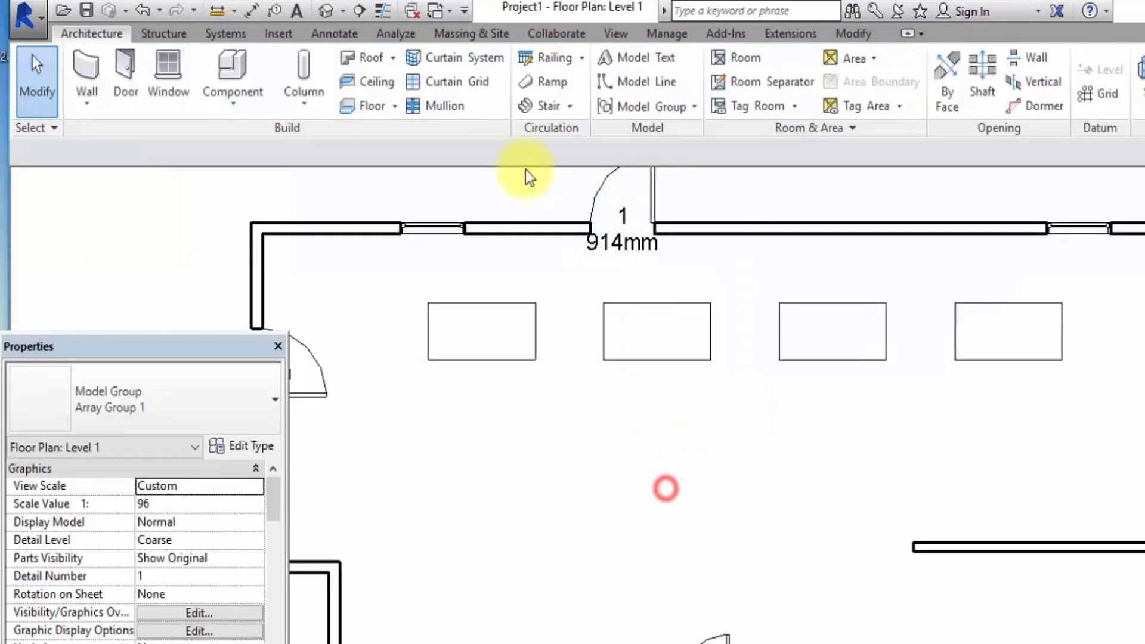
# Place another 60" x 30" desk aligned under the row's first desk, about 2400 mm below the upper exterior wall.
pyautogui.click(485, 310)
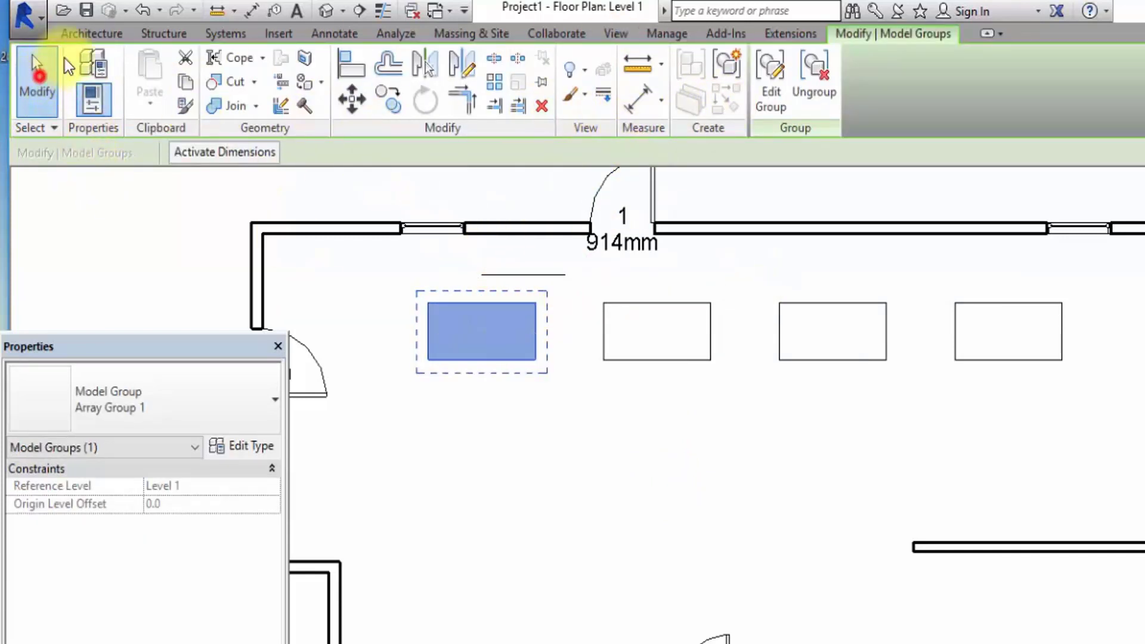
pyautogui.click(38, 74)
pyautogui.click(235, 61)
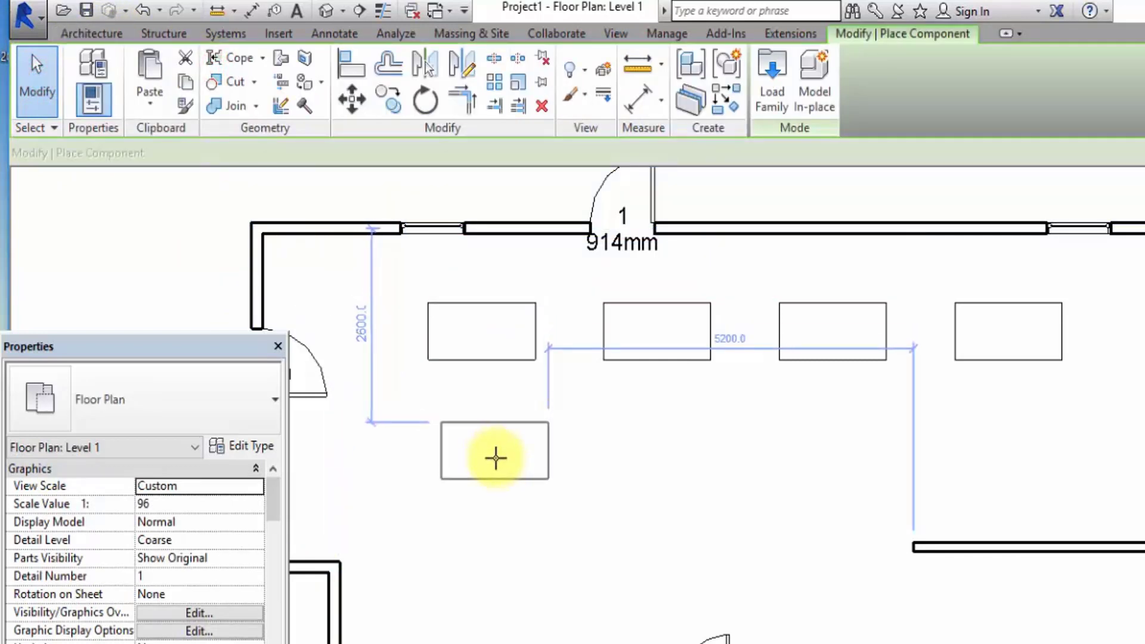
pyautogui.click(477, 435)
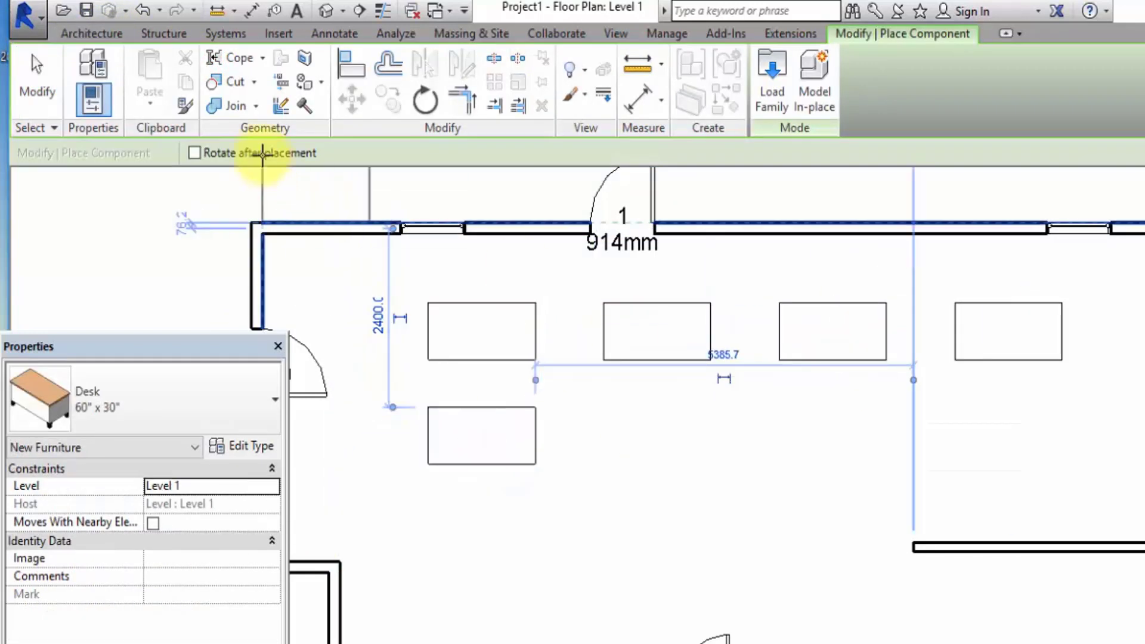
pyautogui.click(38, 79)
# Create a horizontal linear array of 5 grouped desks from the new desk, using Move To Last to set the overall span.
pyautogui.click(533, 442)
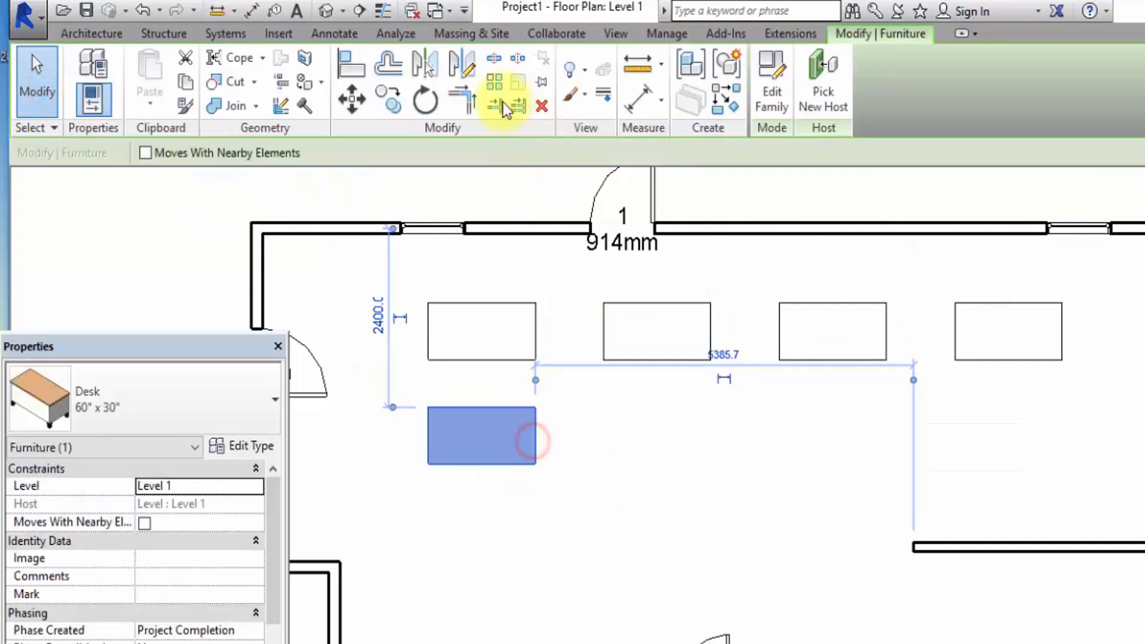
pyautogui.click(498, 82)
pyautogui.doubleClick(506, 150)
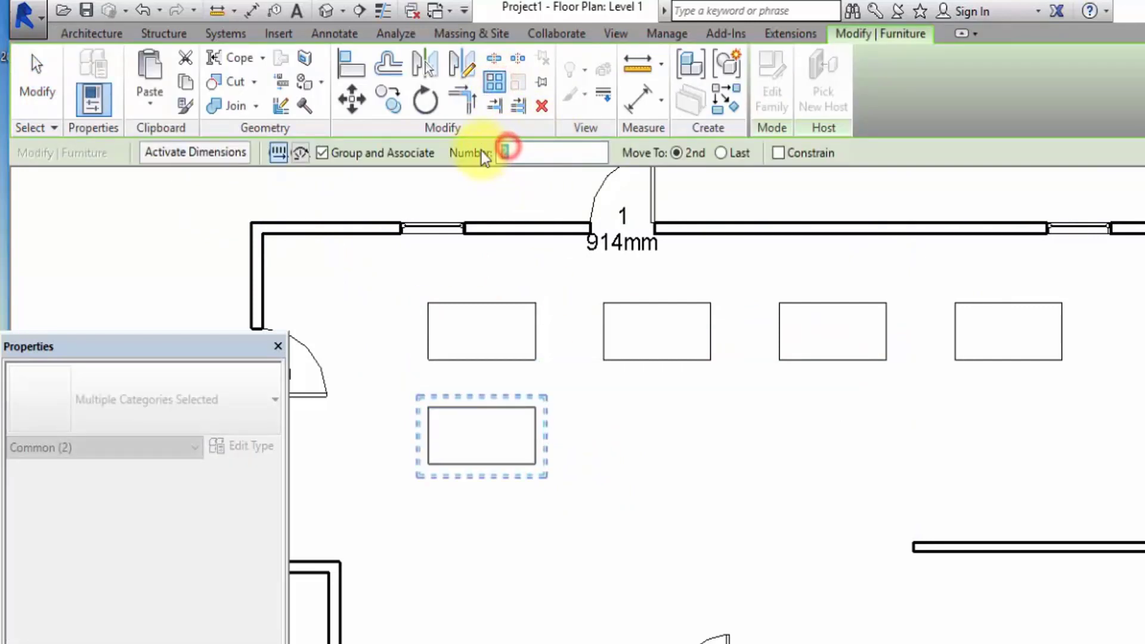
pyautogui.click(722, 152)
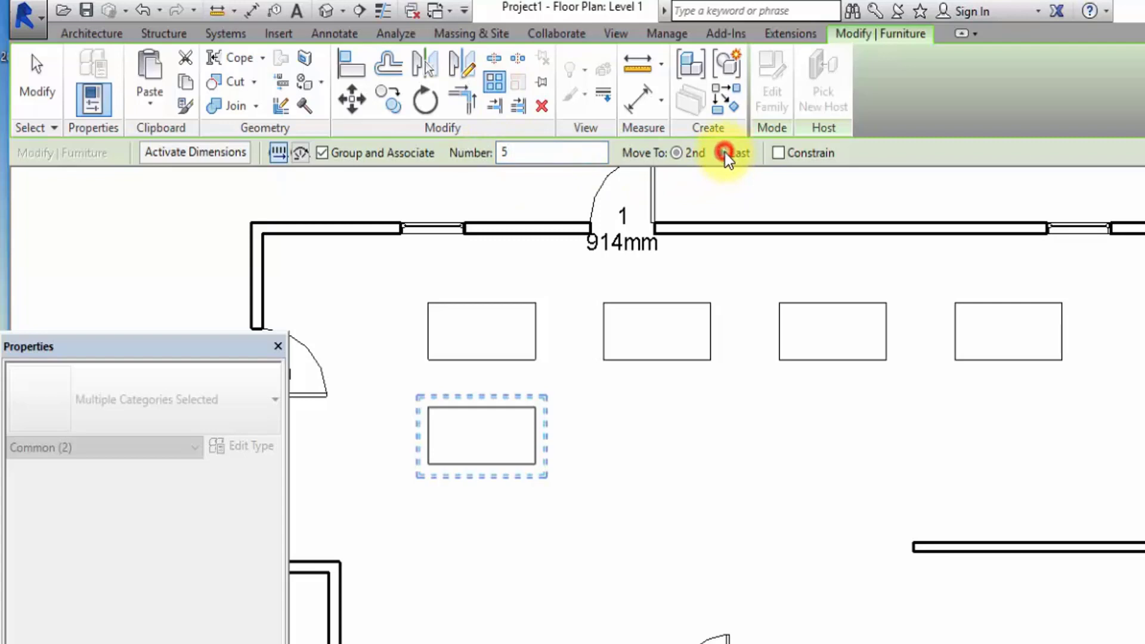
pyautogui.click(433, 410)
pyautogui.click(1103, 393)
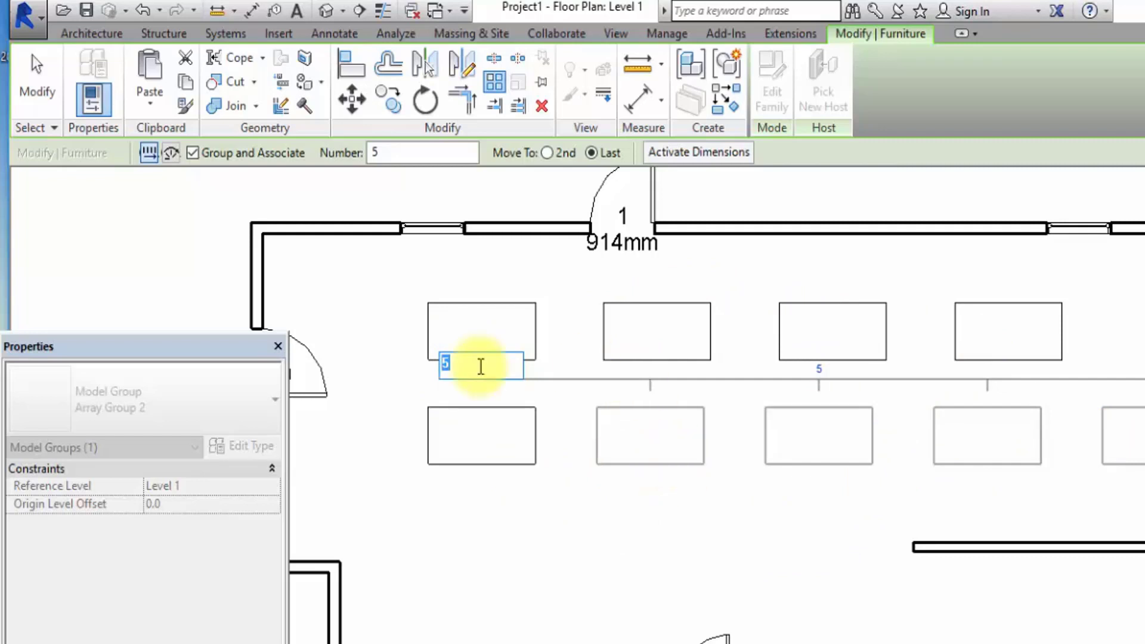
# Set the number of desks in the lower array to 7, keeping the same overall span.
pyautogui.moveTo(456, 366); pyautogui.dragTo(392, 361)
pyautogui.write('7')
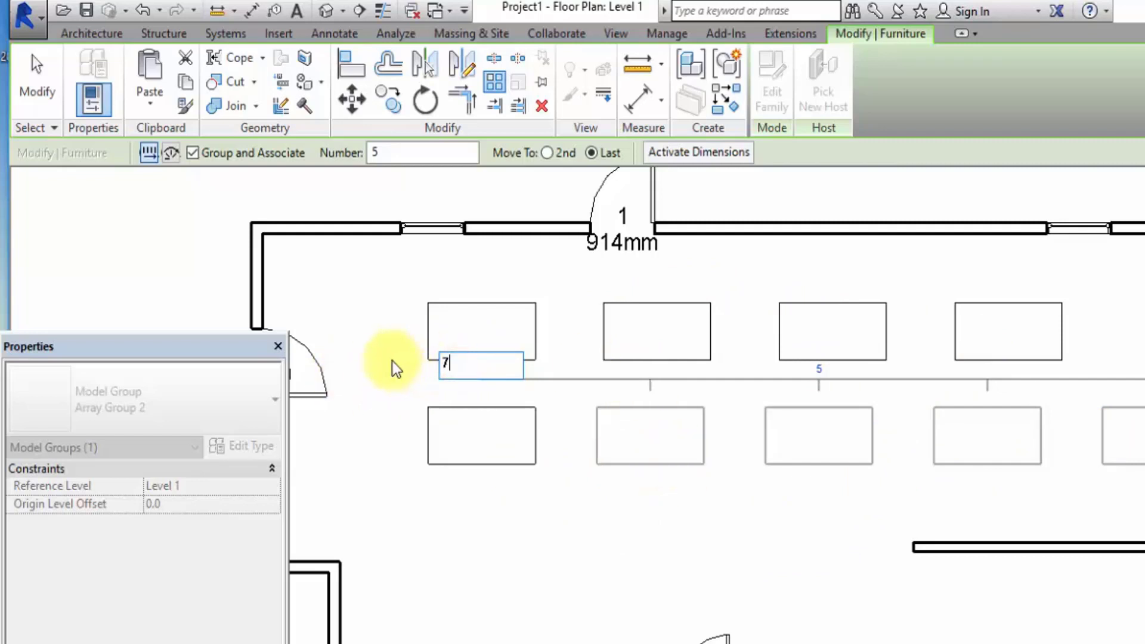
pyautogui.click(782, 608)
pyautogui.scroll(-3, 799, 598)
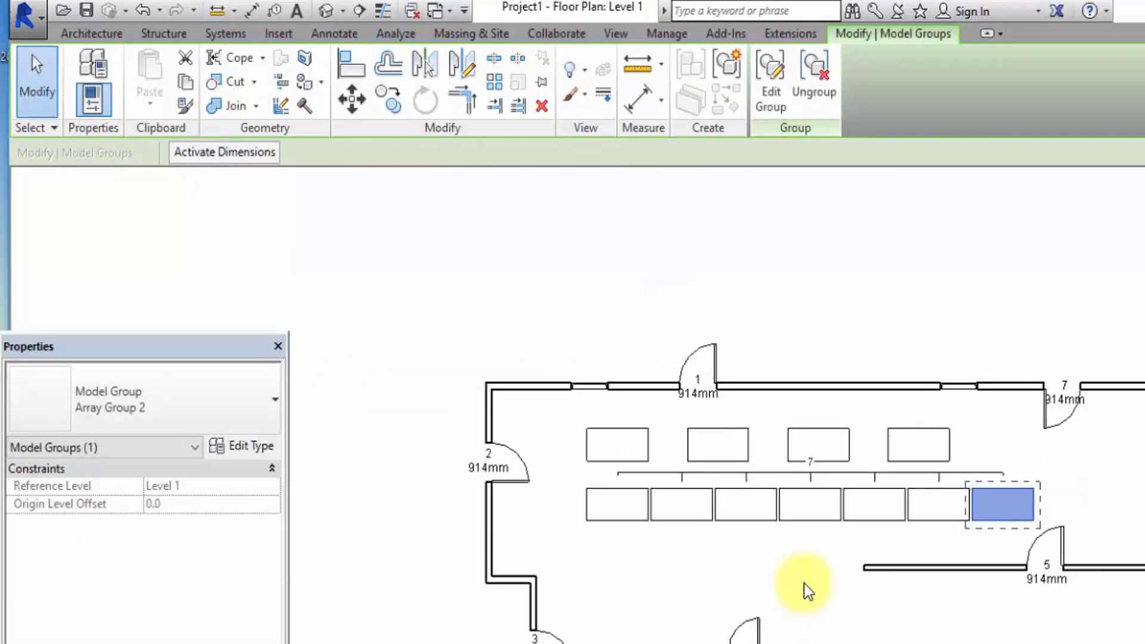
pyautogui.scroll(3, 847, 541)
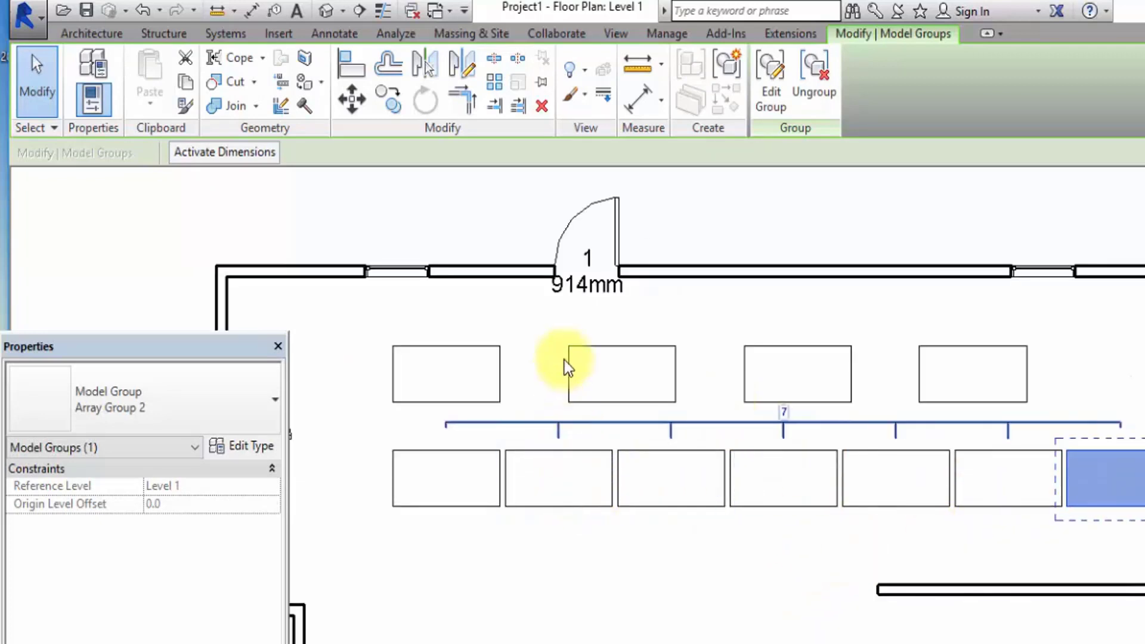
pyautogui.scroll(-2, 647, 579)
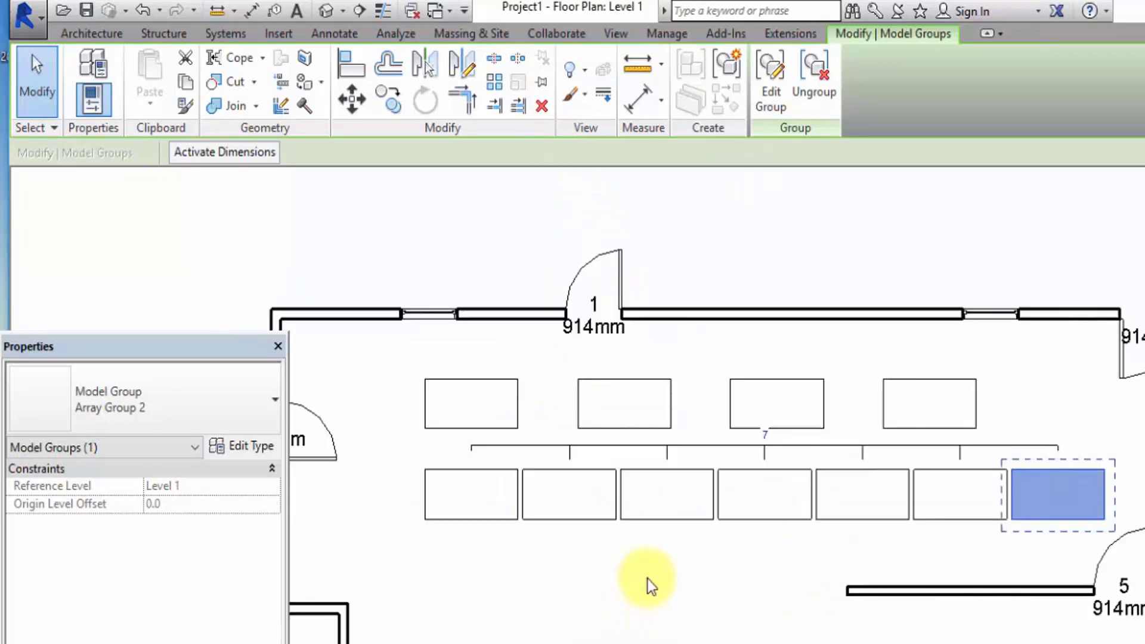
pyautogui.click(485, 84)
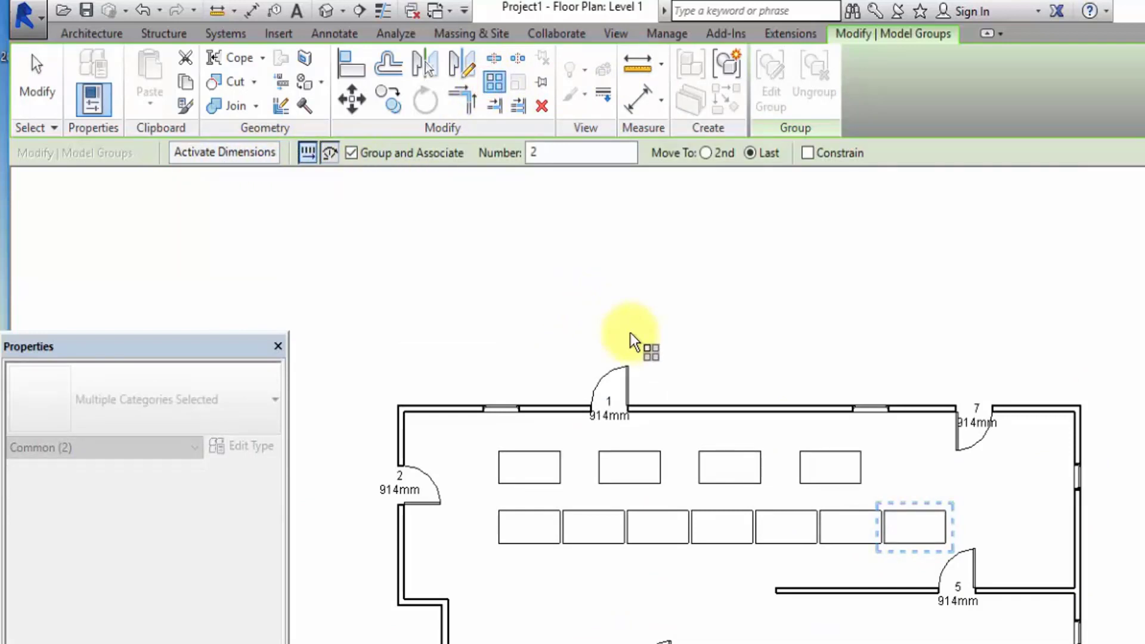
pyautogui.scroll(-3, 632, 396)
pyautogui.click(37, 90)
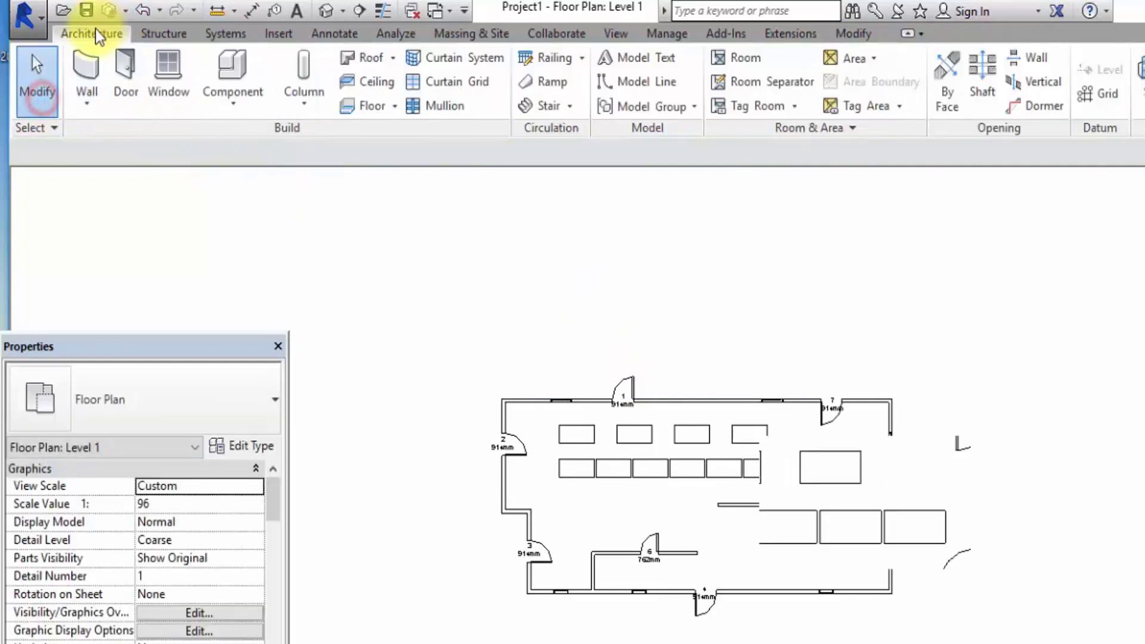
# Place a single 60" x 30" desk outside the building, about 8700 mm above the upper exterior wall.
pyautogui.click(234, 76)
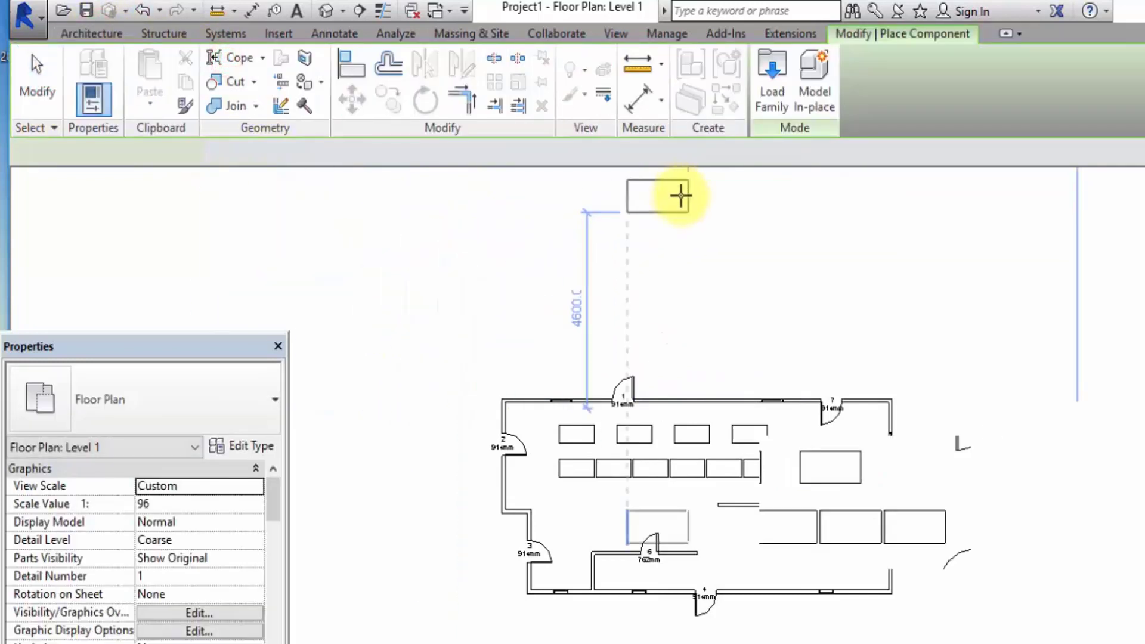
pyautogui.scroll(2, 634, 310)
pyautogui.scroll(-4, 685, 223)
pyautogui.click(685, 221)
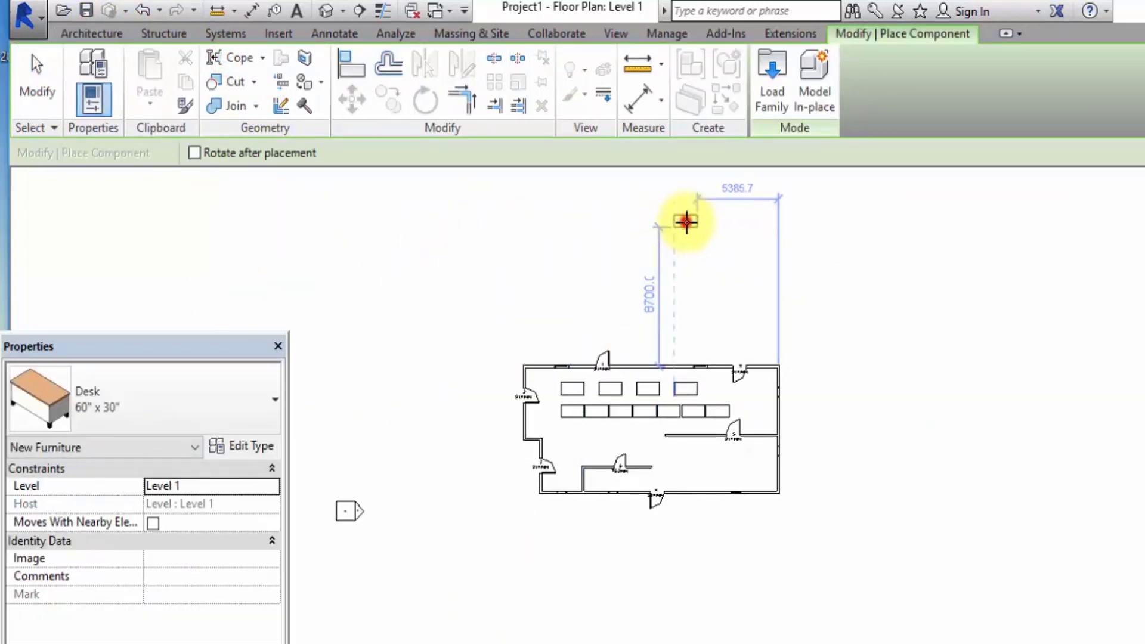
pyautogui.click(59, 95)
# Create a radial array of 6 grouped desks with Move To Last, sweeping counterclockwise around a rotation centre placed just below the outside desk.
pyautogui.scroll(3, 593, 208)
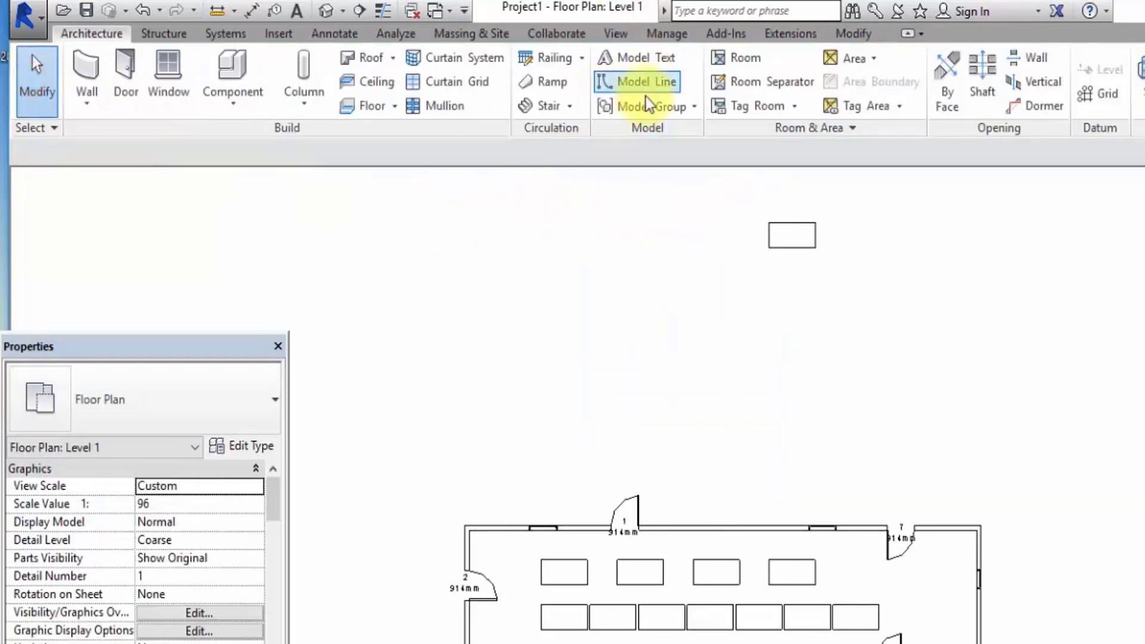
pyautogui.click(813, 245)
pyautogui.click(494, 81)
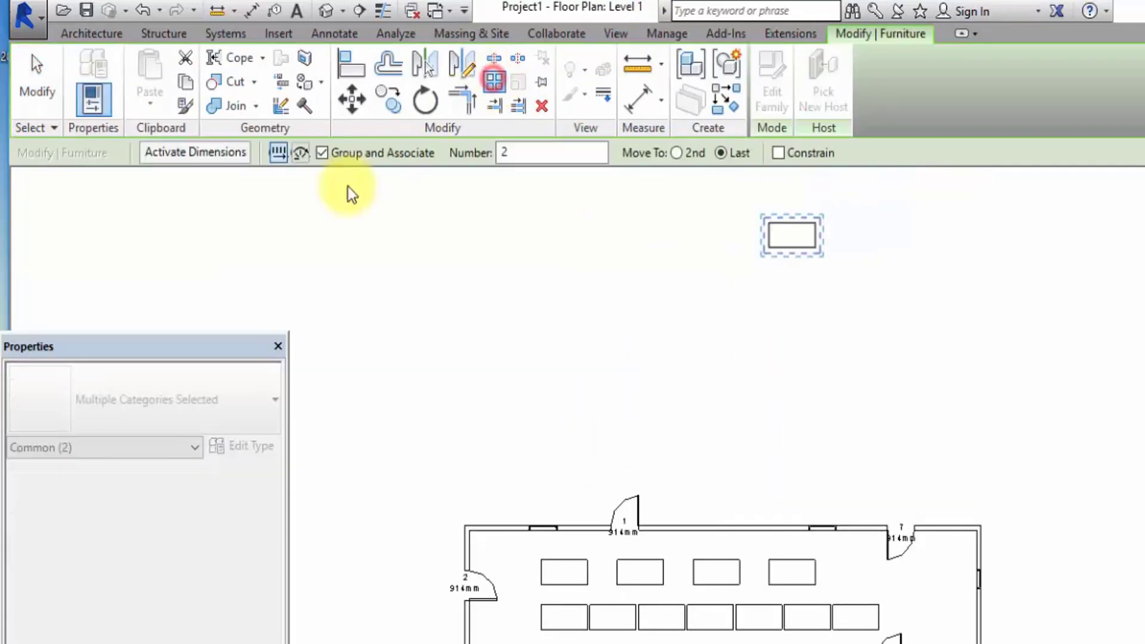
pyautogui.click(300, 152)
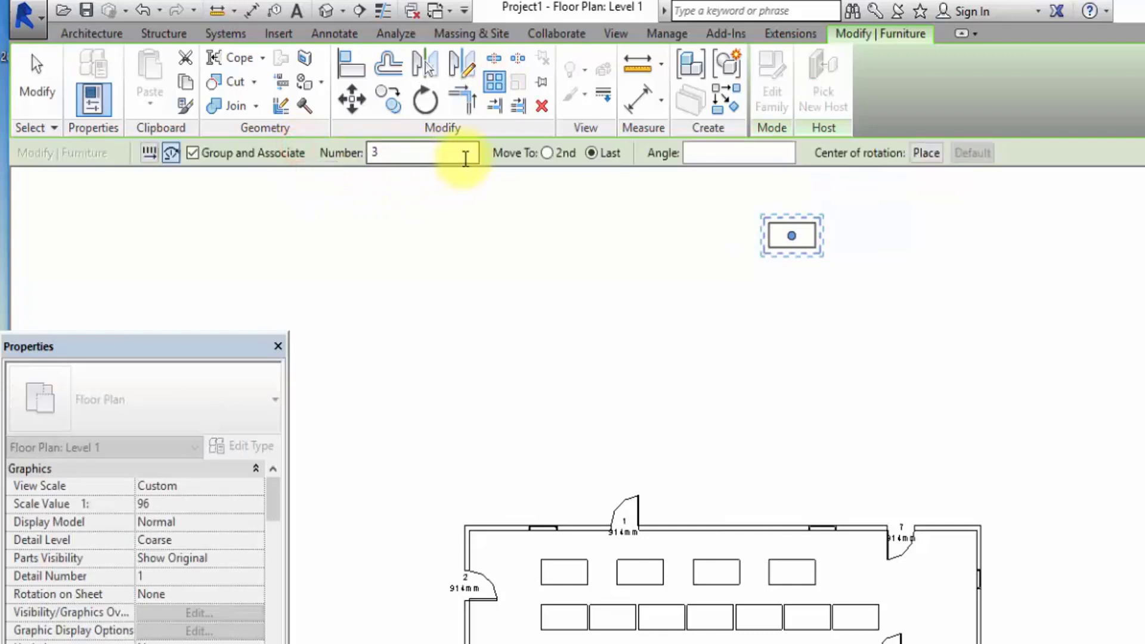
pyautogui.click(376, 154)
pyautogui.moveTo(377, 155); pyautogui.dragTo(360, 158)
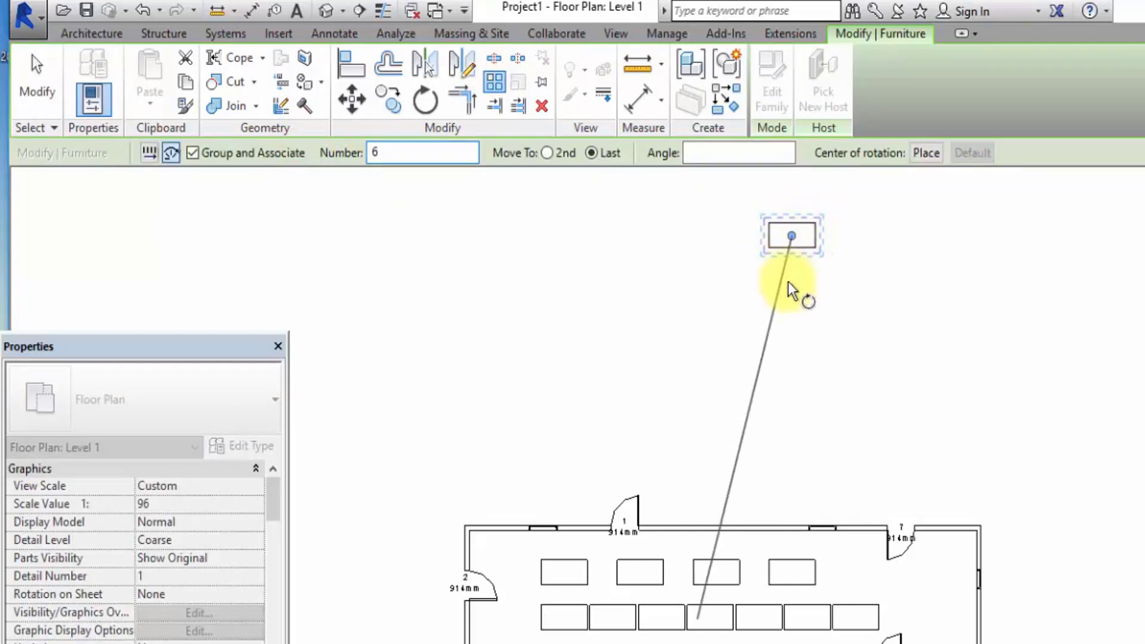
pyautogui.scroll(-2, 779, 319)
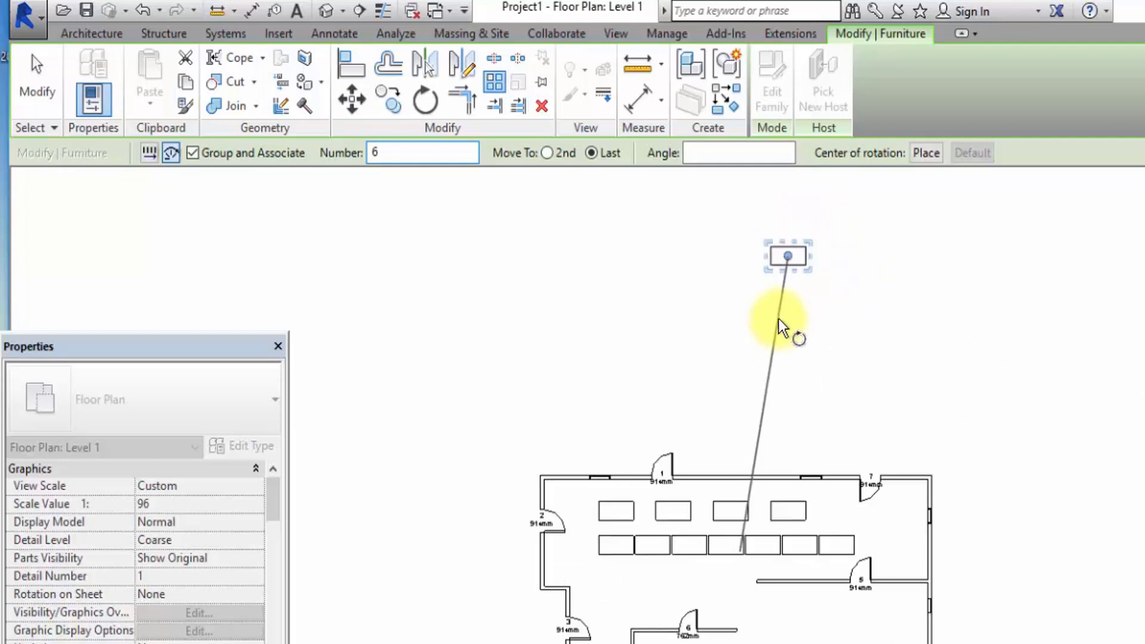
pyautogui.click(925, 153)
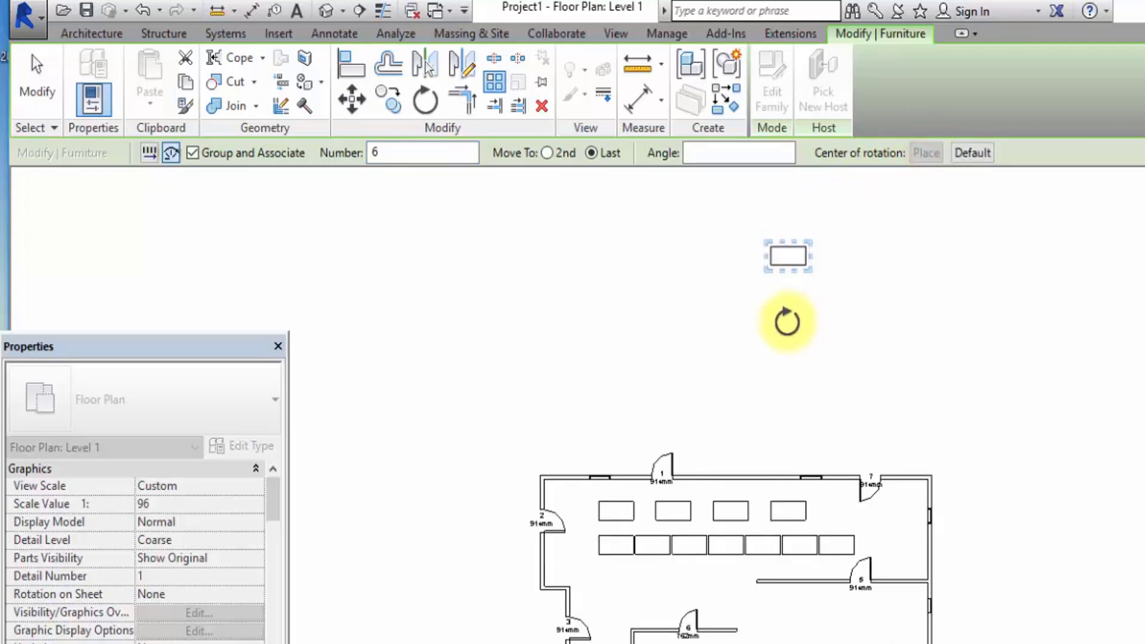
pyautogui.click(783, 322)
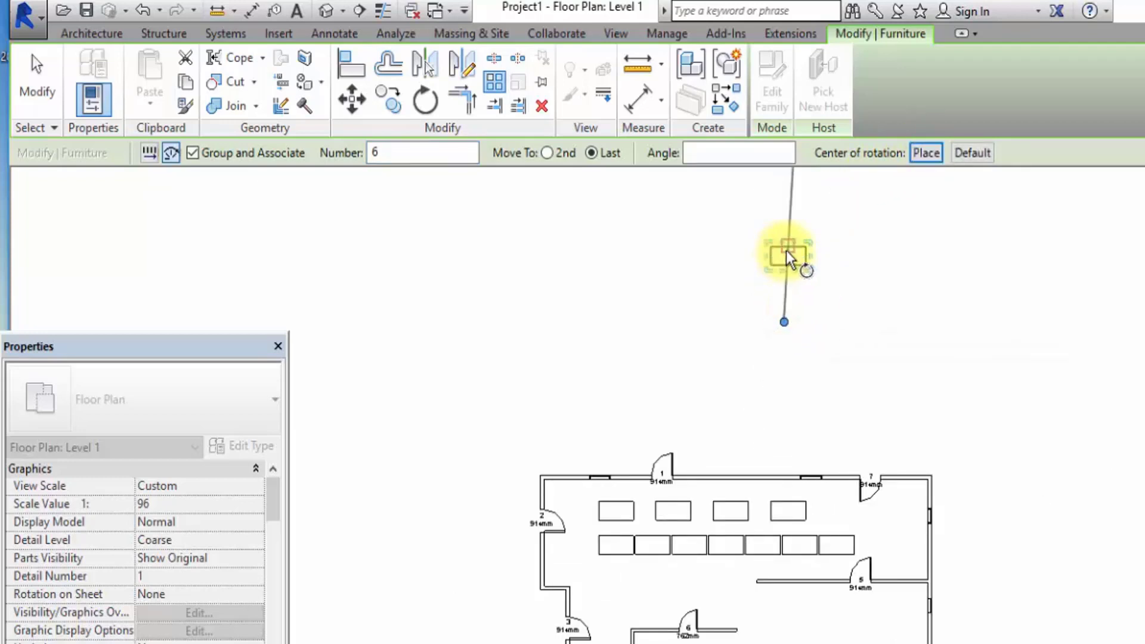
pyautogui.click(785, 205)
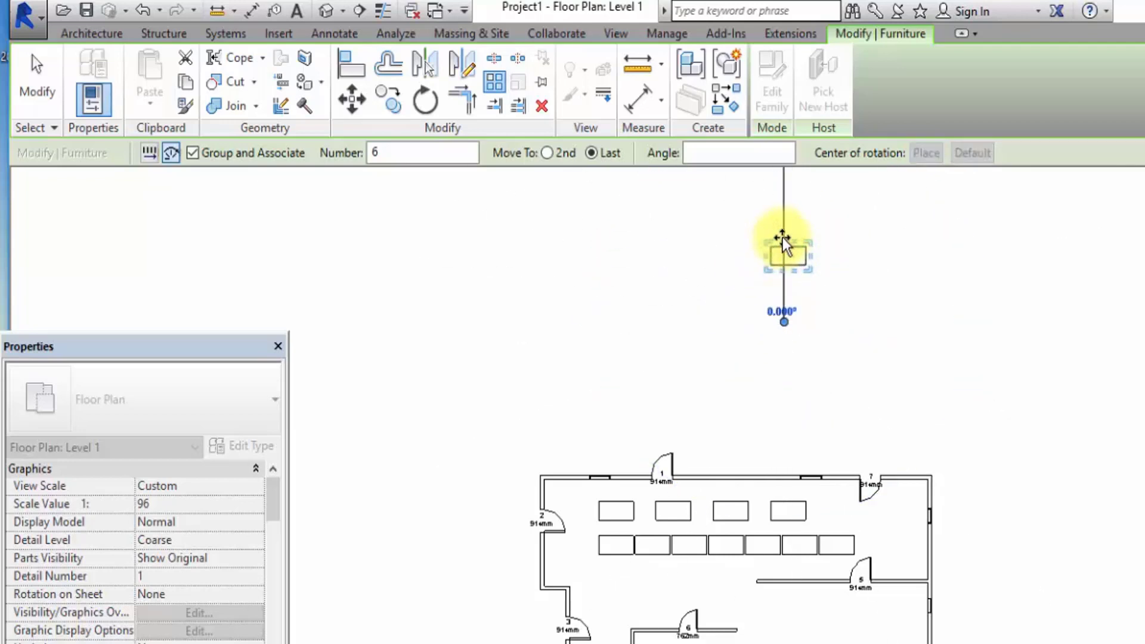
pyautogui.click(747, 236)
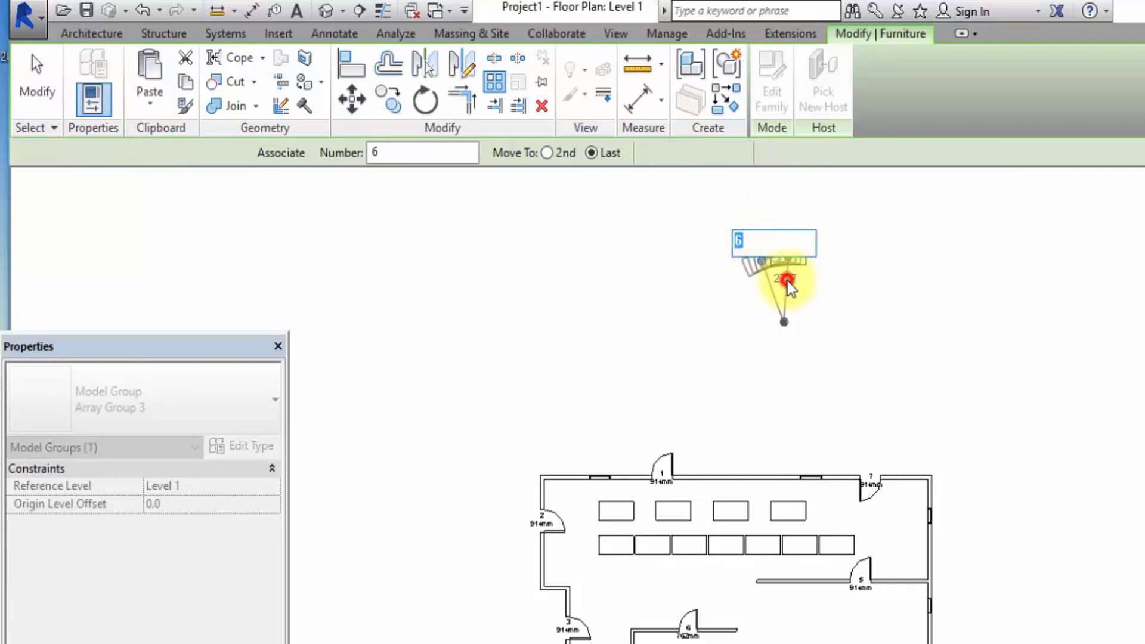
# Accept 6 desks for the radial array outside the building and set its radius to 70000 mm.
pyautogui.press('Return')
pyautogui.scroll(5, 788, 268)
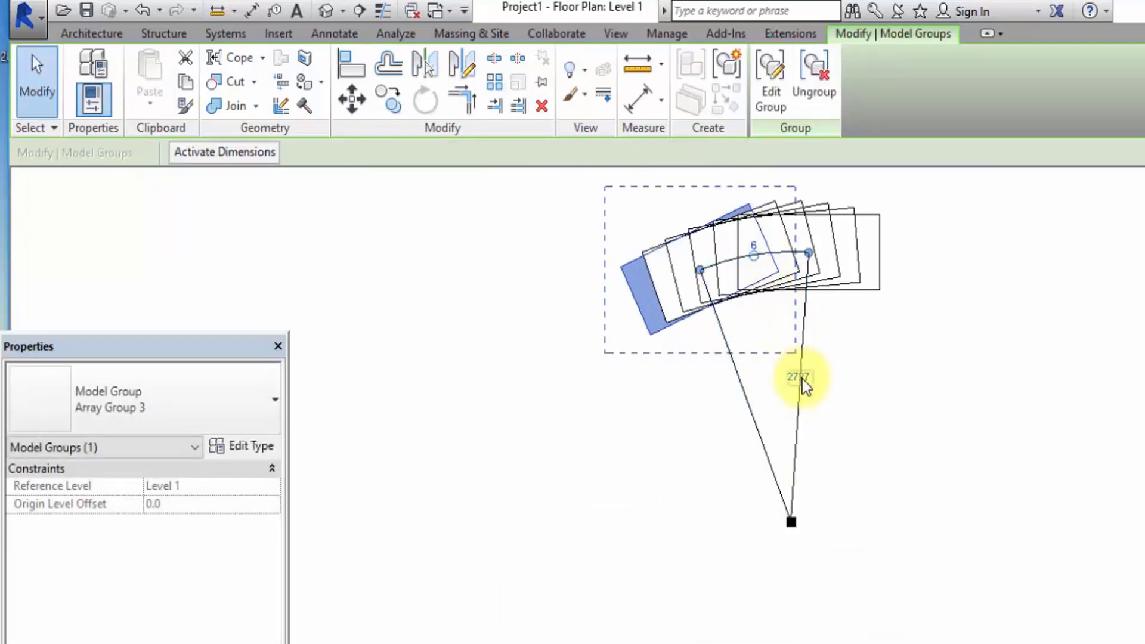
pyautogui.click(805, 384)
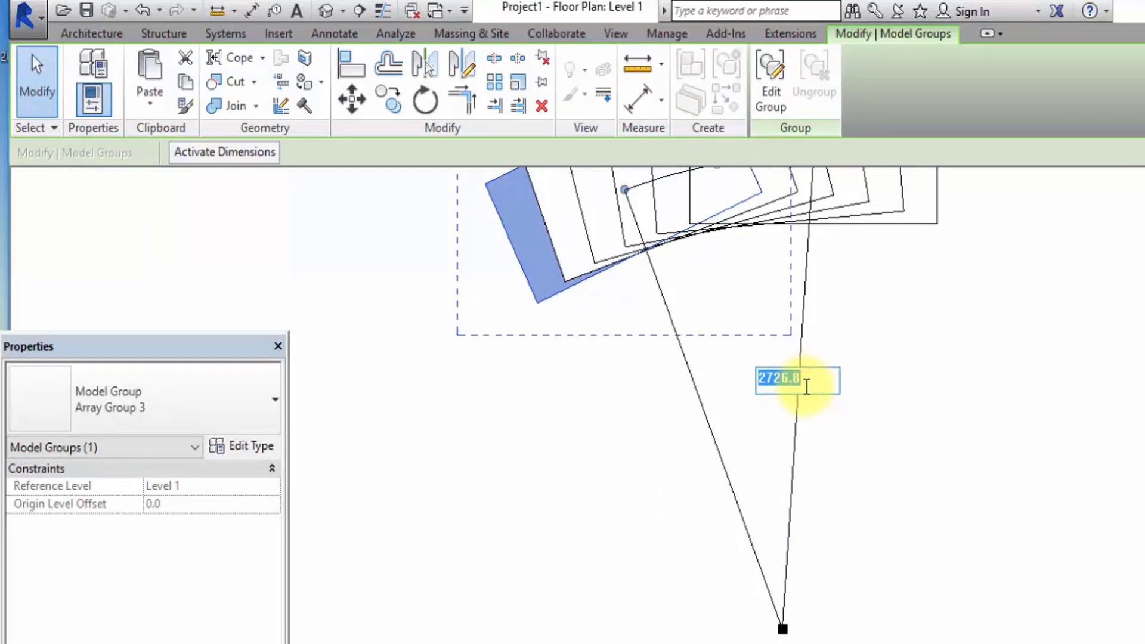
pyautogui.write('70000')
pyautogui.press('Return')
pyautogui.scroll(-3, 774, 364)
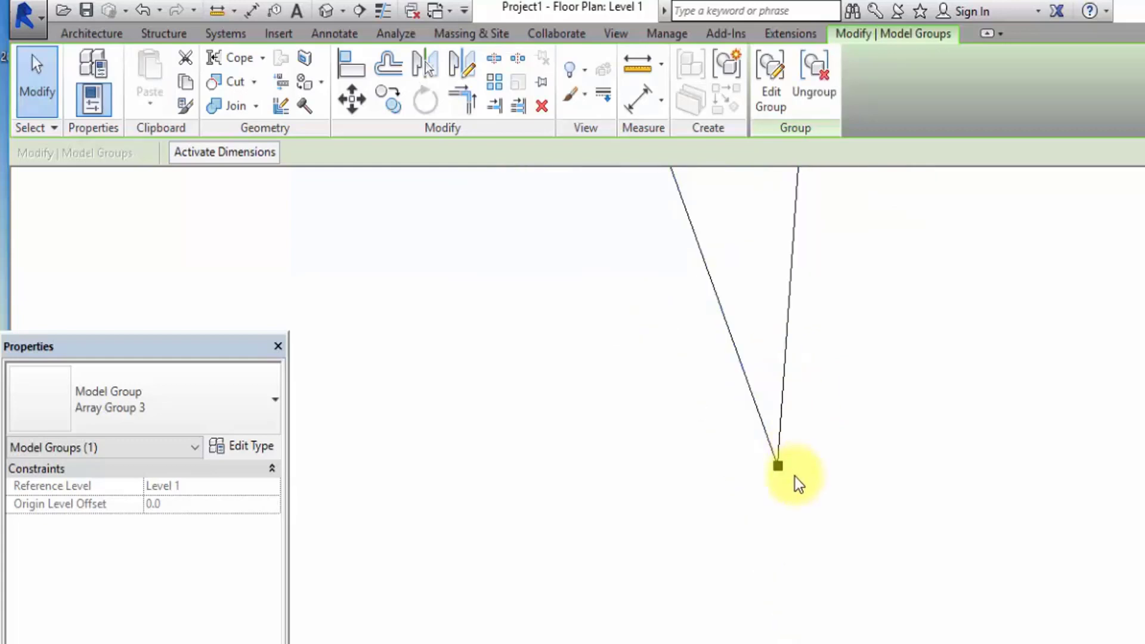
pyautogui.scroll(-3, 792, 518)
pyautogui.scroll(-2, 782, 520)
pyautogui.scroll(3, 747, 388)
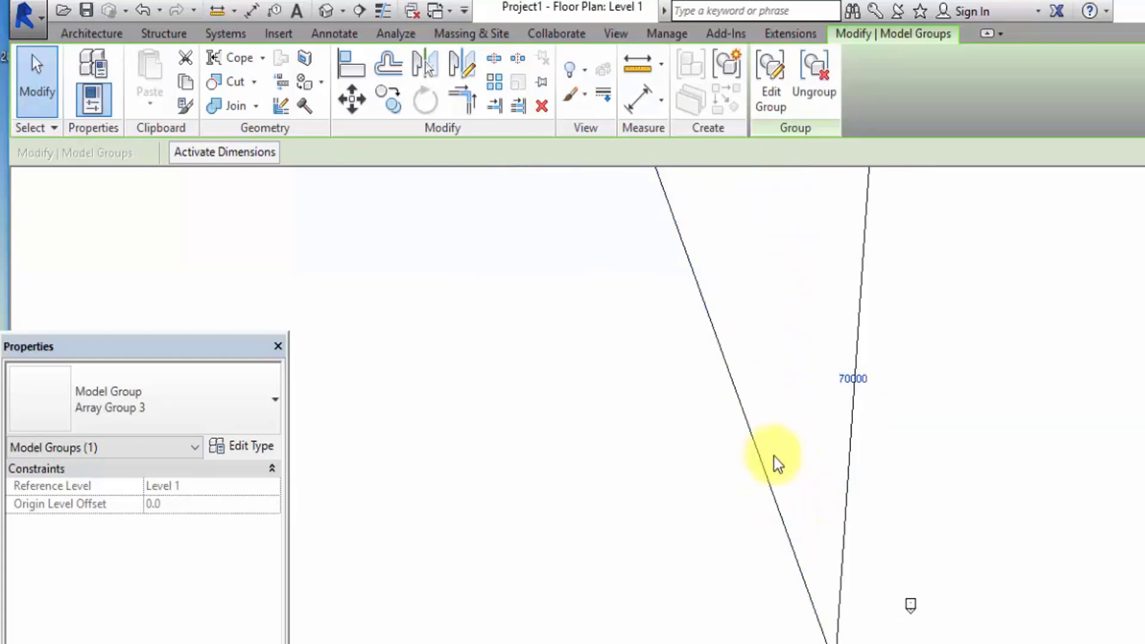
pyautogui.scroll(-3, 774, 456)
pyautogui.scroll(2, 764, 370)
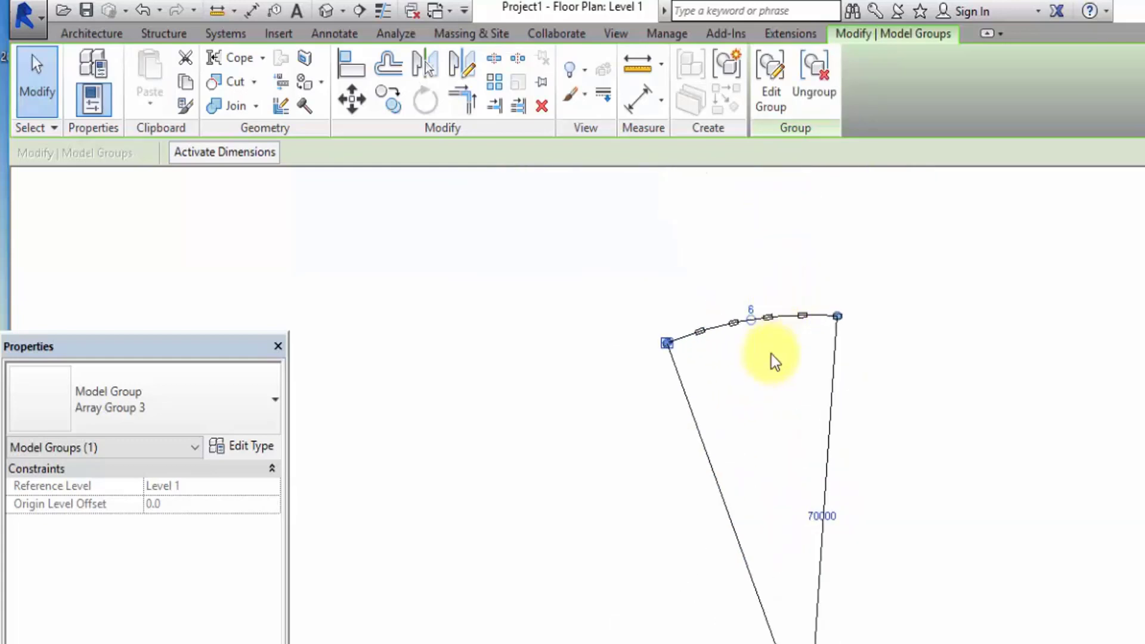
# Set the radial desk array's radius to 7000 mm and deselect the array.
pyautogui.click(837, 515)
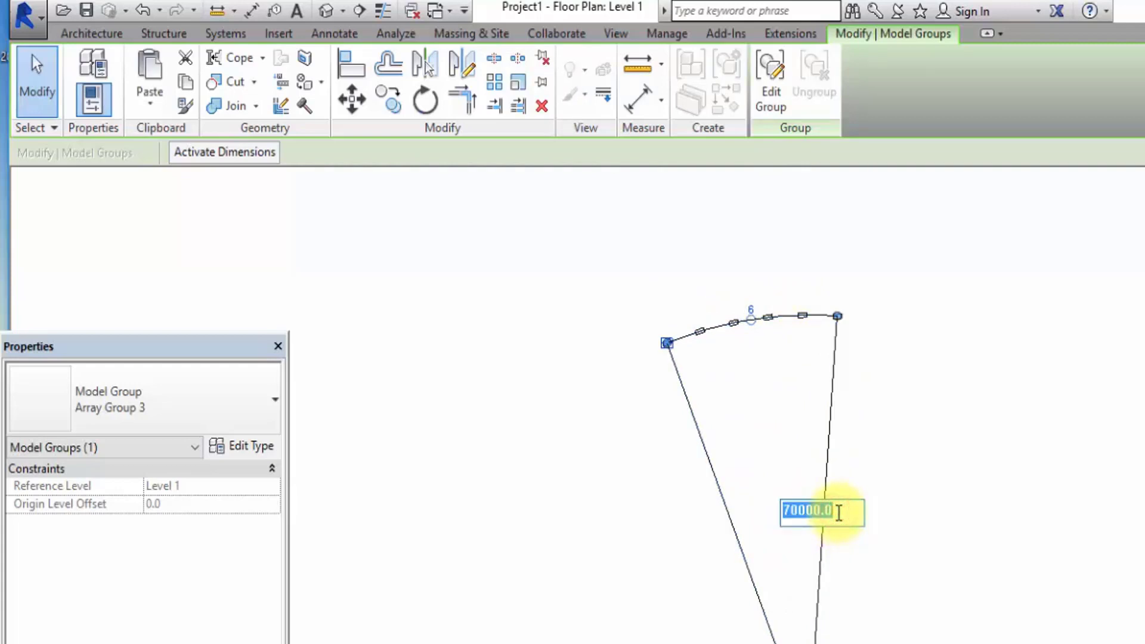
pyautogui.write('70')
pyautogui.press('Return')
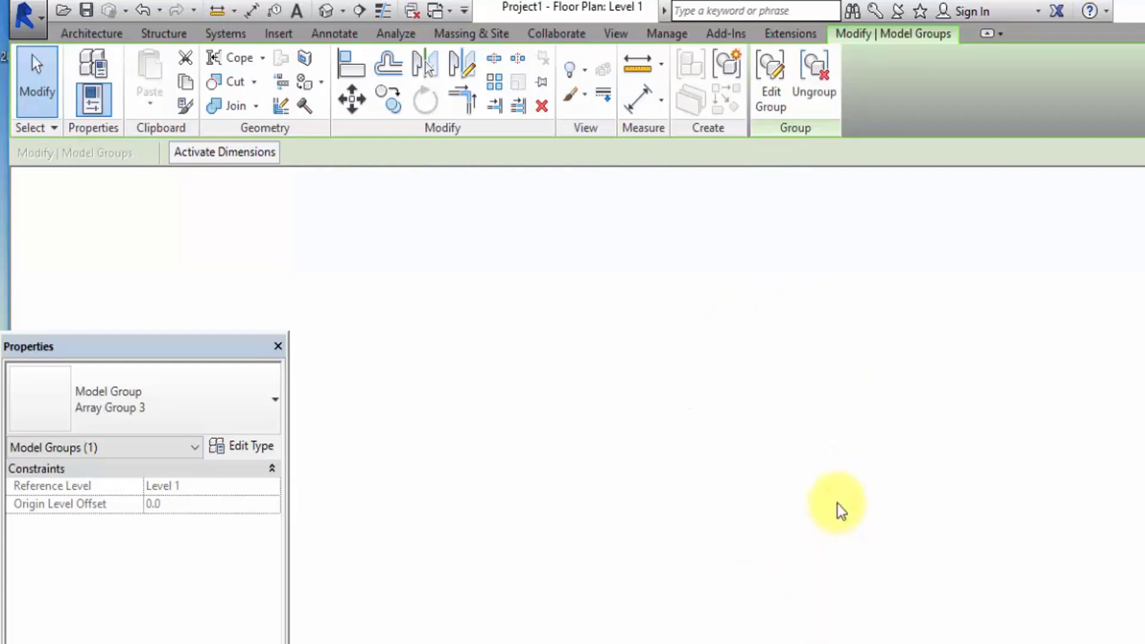
pyautogui.scroll(5, 835, 491)
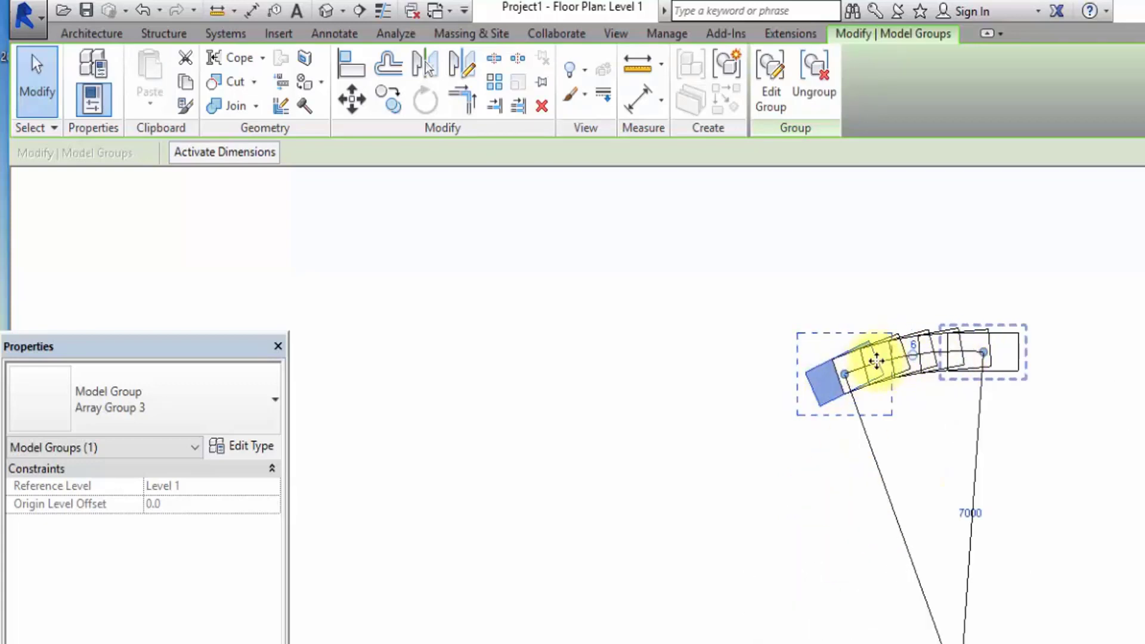
pyautogui.click(706, 303)
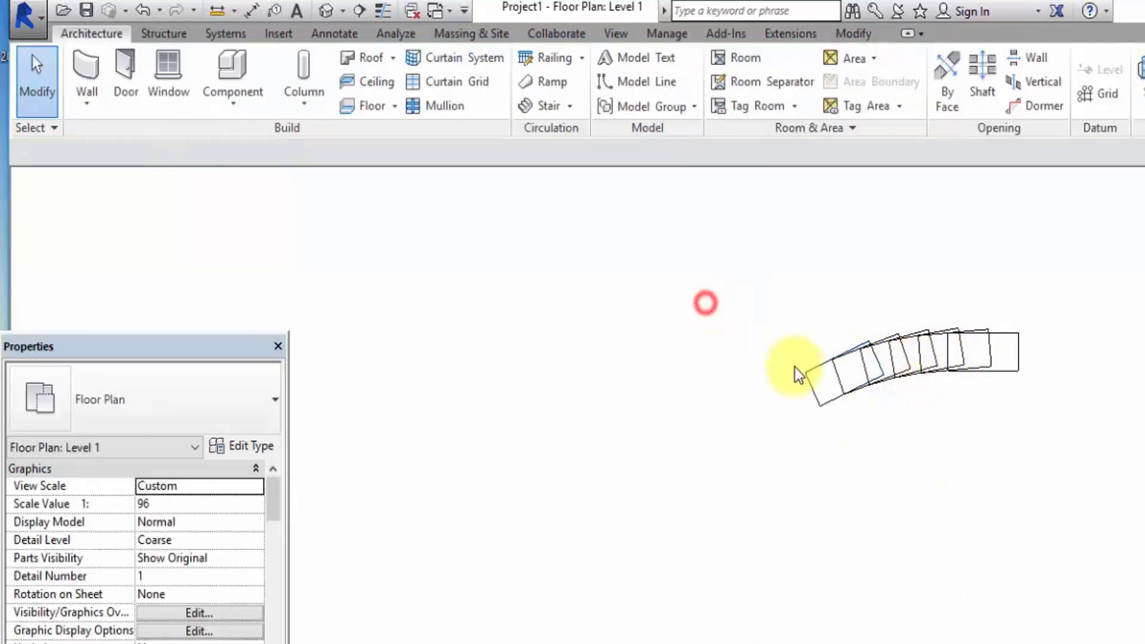
# Undo both radius changes and the radial array of 6 desks outside the building.
pyautogui.scroll(-3, 902, 348)
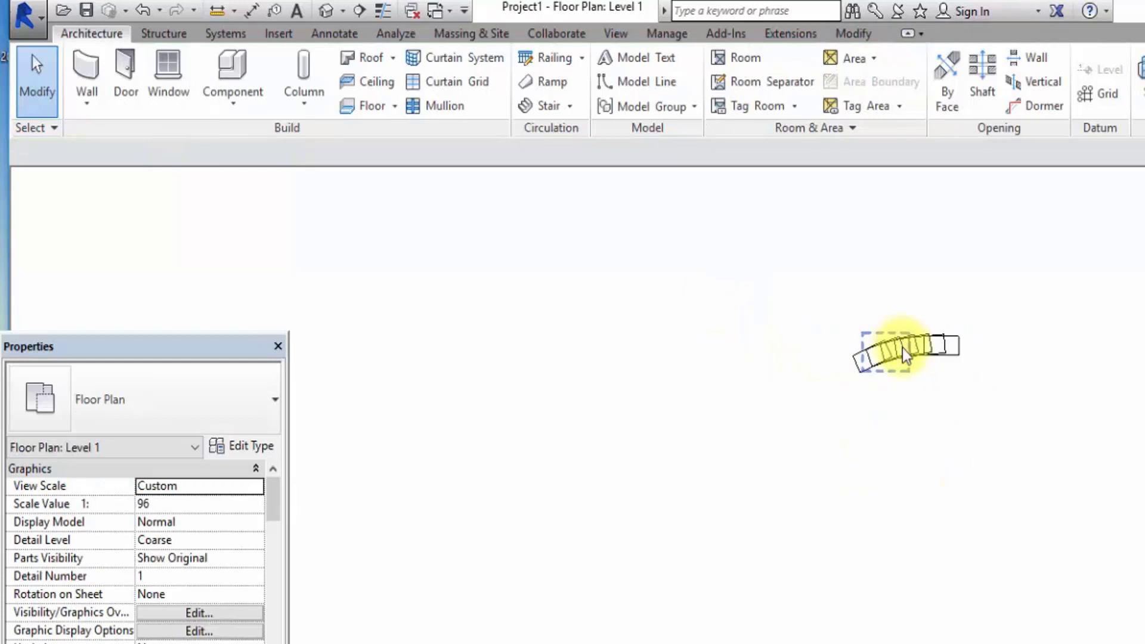
pyautogui.click(141, 13)
pyautogui.click(140, 12)
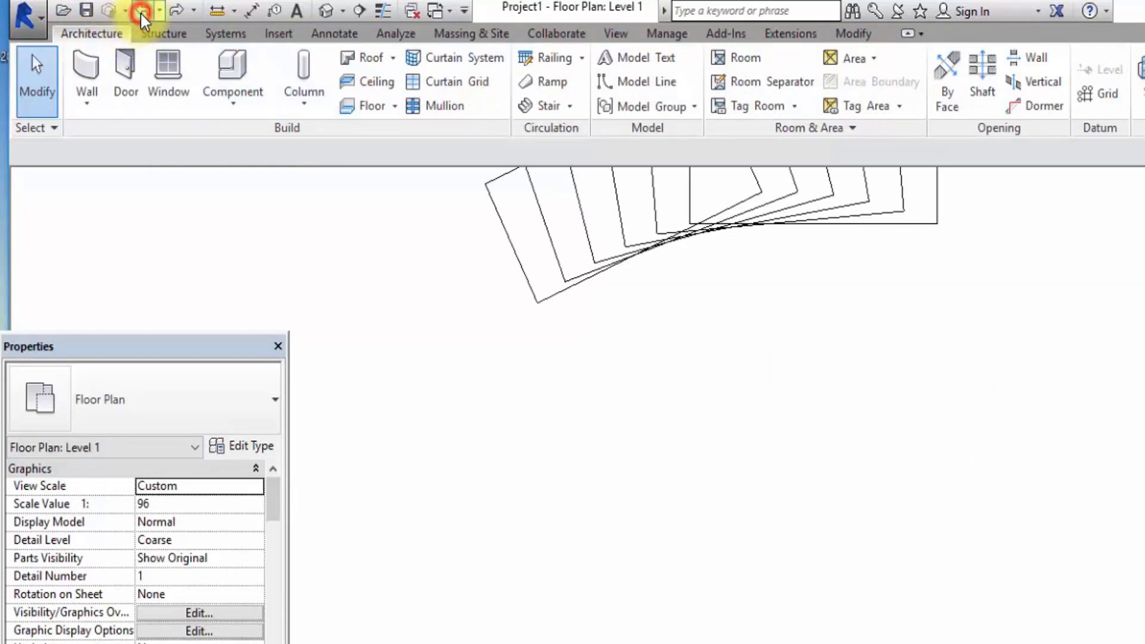
pyautogui.click(141, 13)
# Set up a radial array of the outside desk with 7 grouped items, Move To Last and an angle of 20.
pyautogui.click(769, 246)
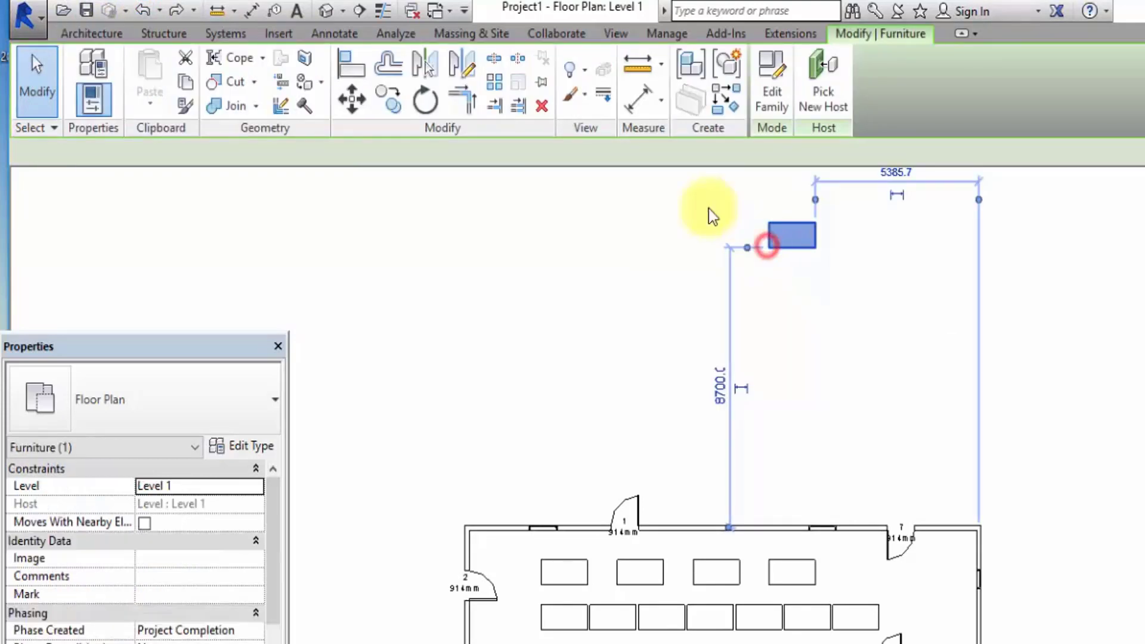
pyautogui.click(498, 83)
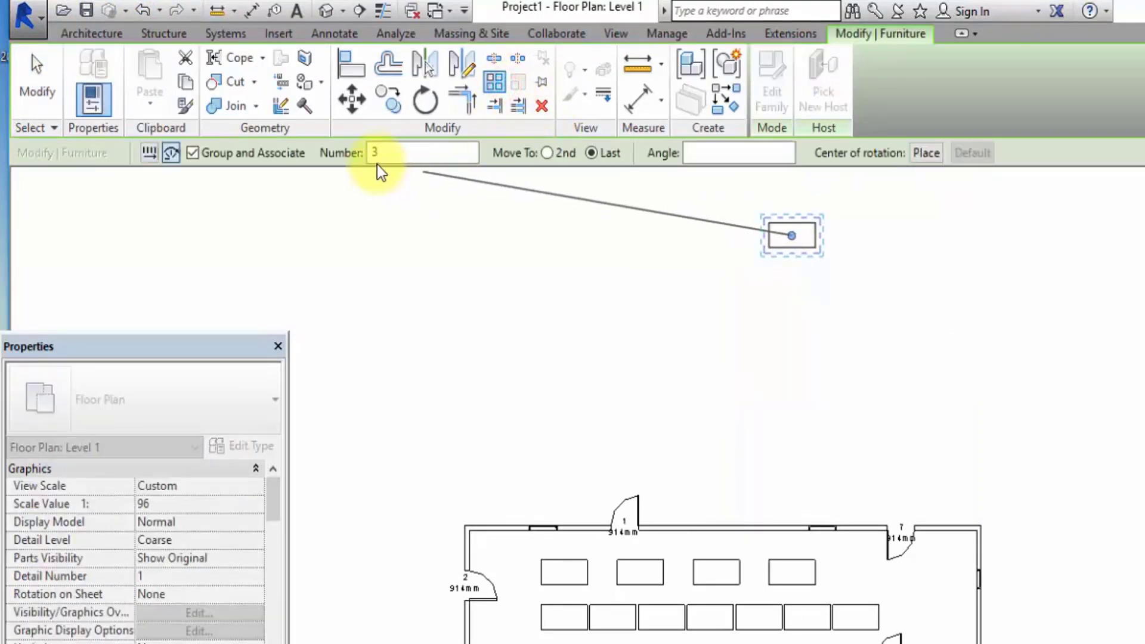
pyautogui.click(171, 154)
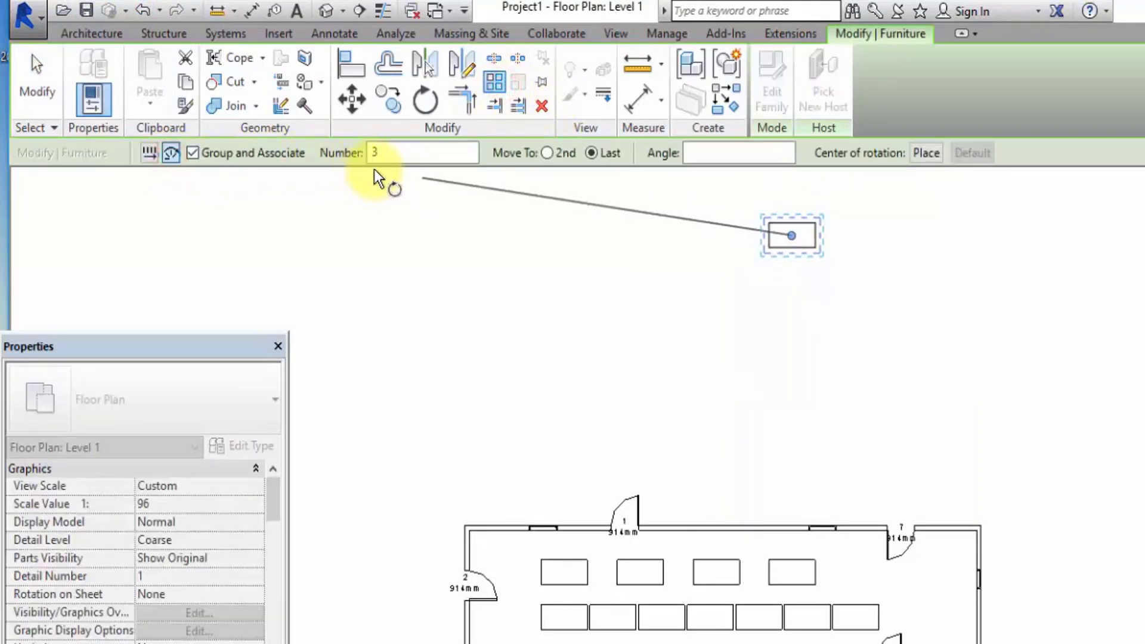
pyautogui.doubleClick(377, 151)
pyautogui.write('7')
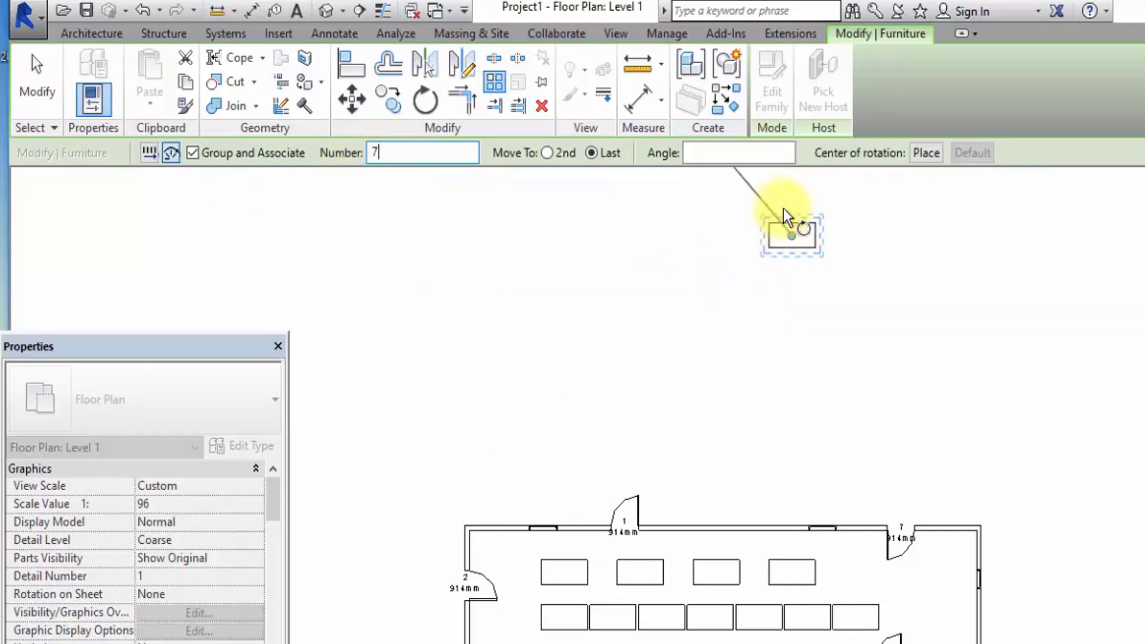
pyautogui.scroll(-3, 660, 352)
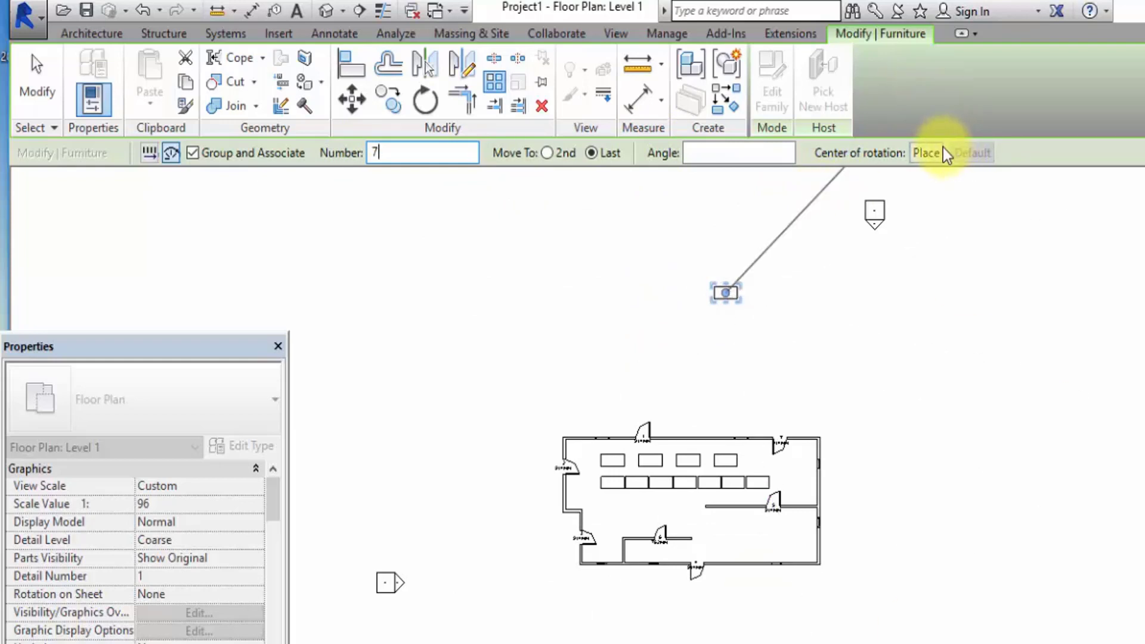
pyautogui.click(705, 152)
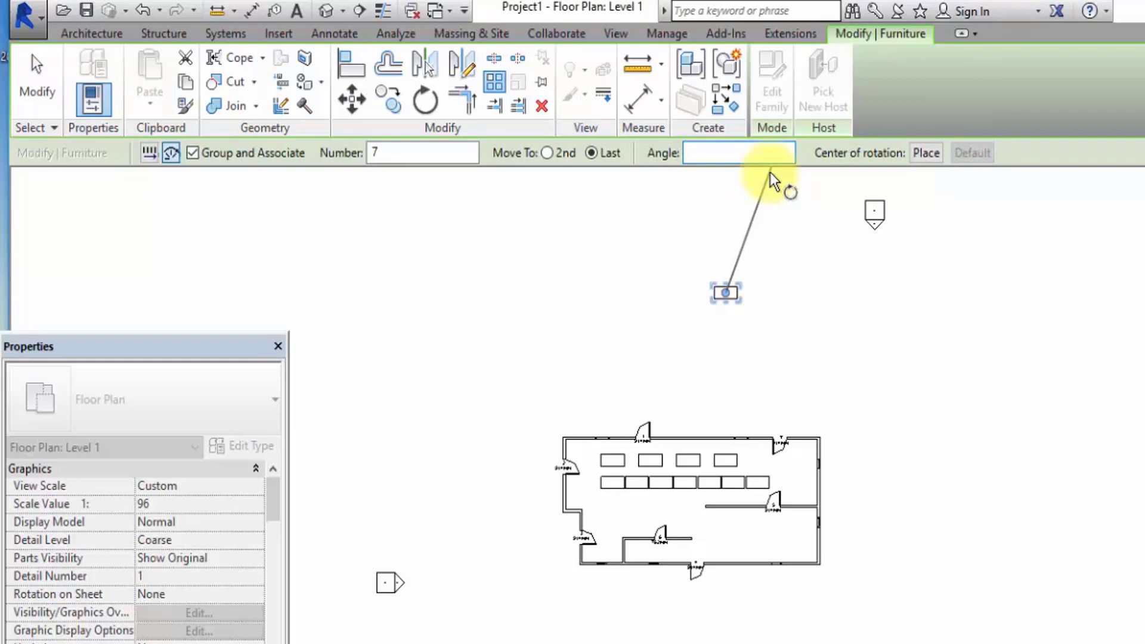
pyautogui.write('1')
pyautogui.press('BackSpace')
pyautogui.write('20')
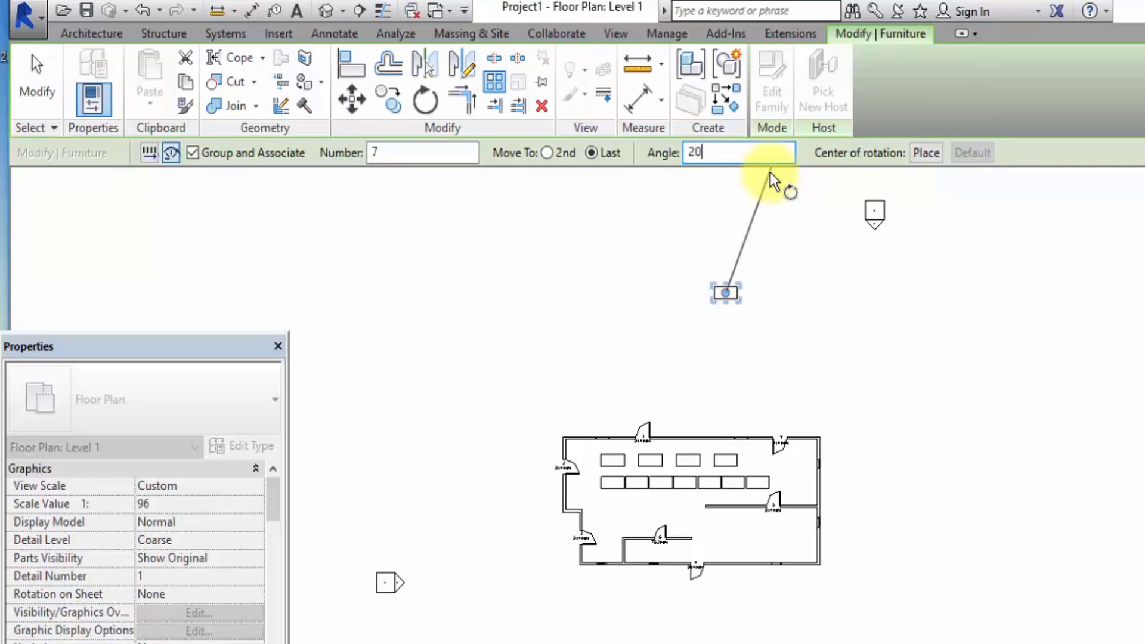
# Sweep the radial array counterclockwise around the desk's own centre and accept 7 items.
pyautogui.click(741, 365)
pyautogui.click(815, 328)
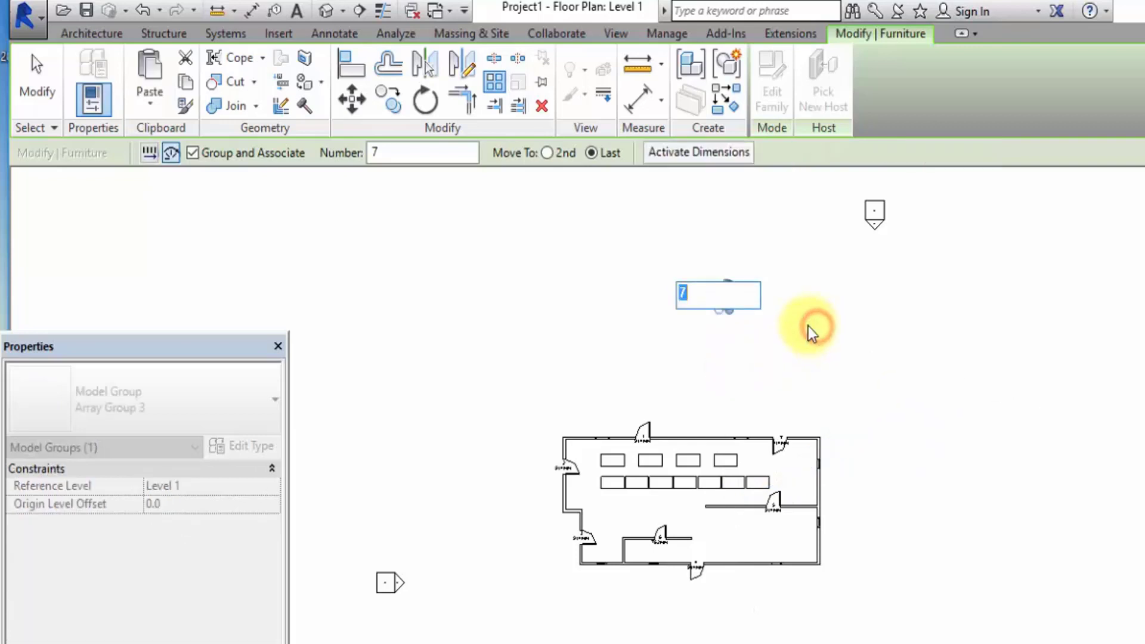
pyautogui.press('Return')
pyautogui.scroll(5, 715, 304)
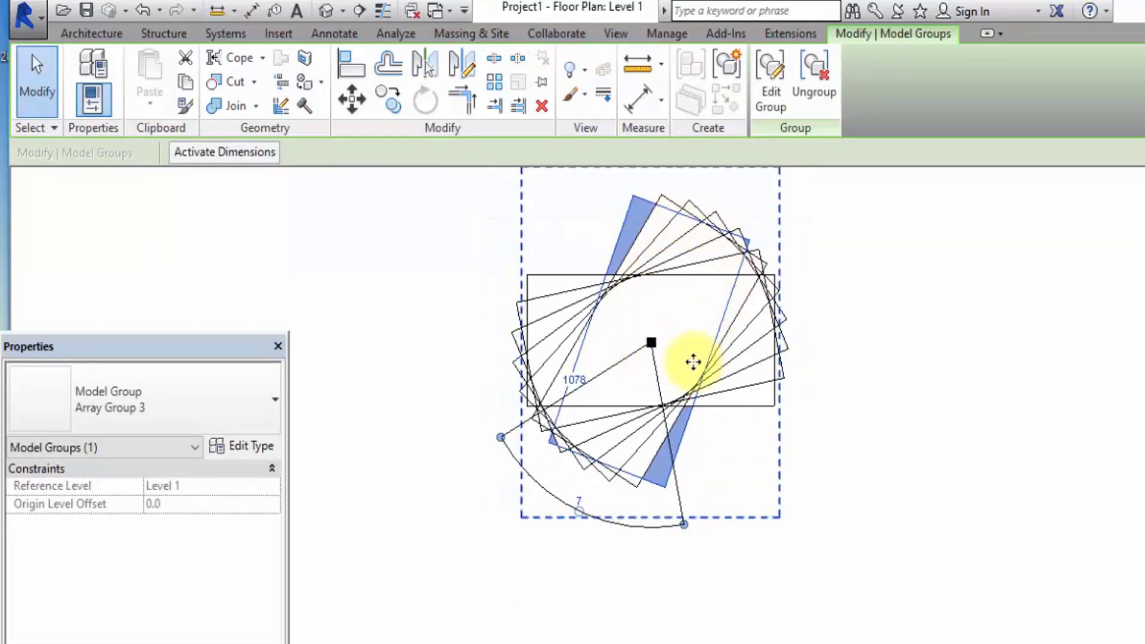
pyautogui.scroll(-3, 654, 243)
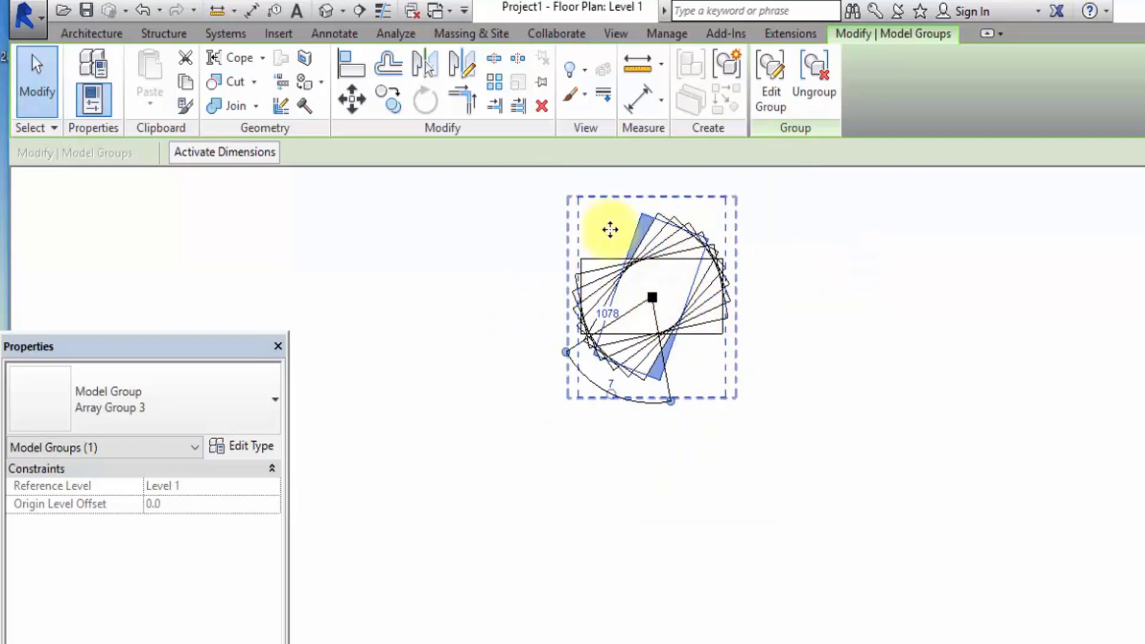
pyautogui.click(928, 306)
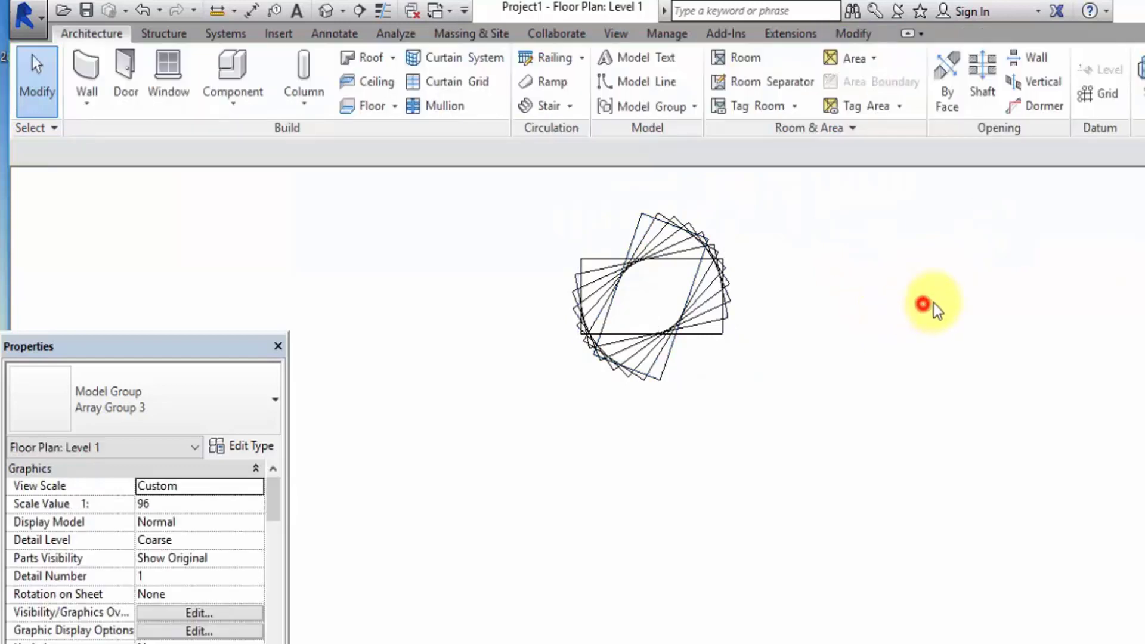
# Place a new 60" x 30" desk outside the building, to the right of the overlapping radial array.
pyautogui.scroll(-4, 560, 334)
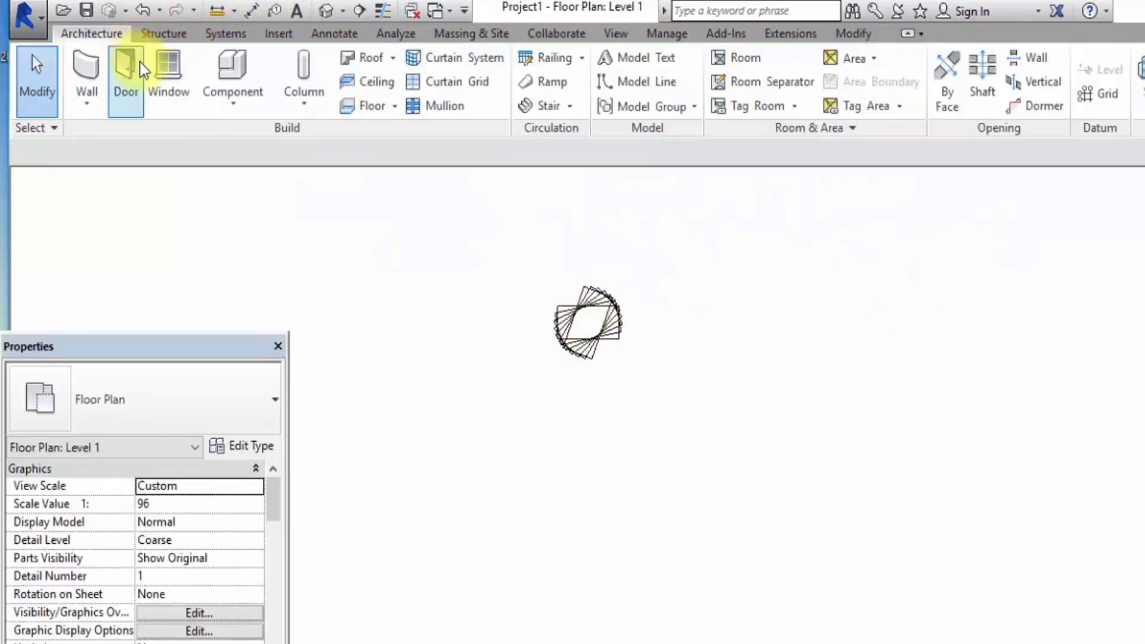
pyautogui.click(271, 81)
pyautogui.click(923, 284)
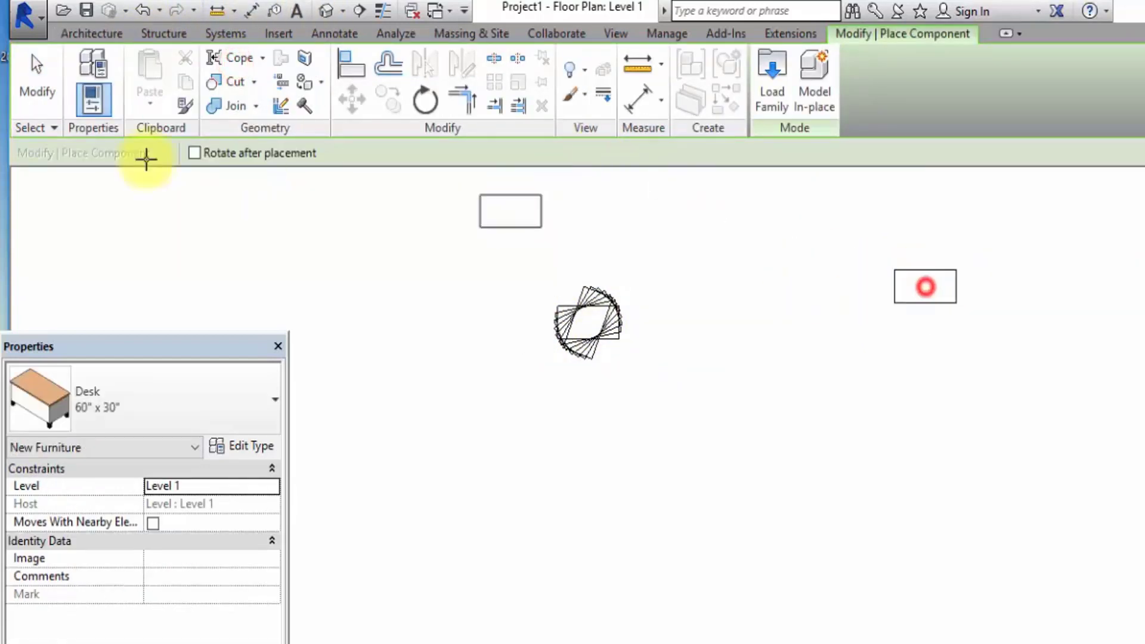
pyautogui.click(37, 80)
# Create a radial array of 3 grouped desks with Move To Last, sweeping about 84° clockwise around a rotation centre placed below the new desk.
pyautogui.click(956, 297)
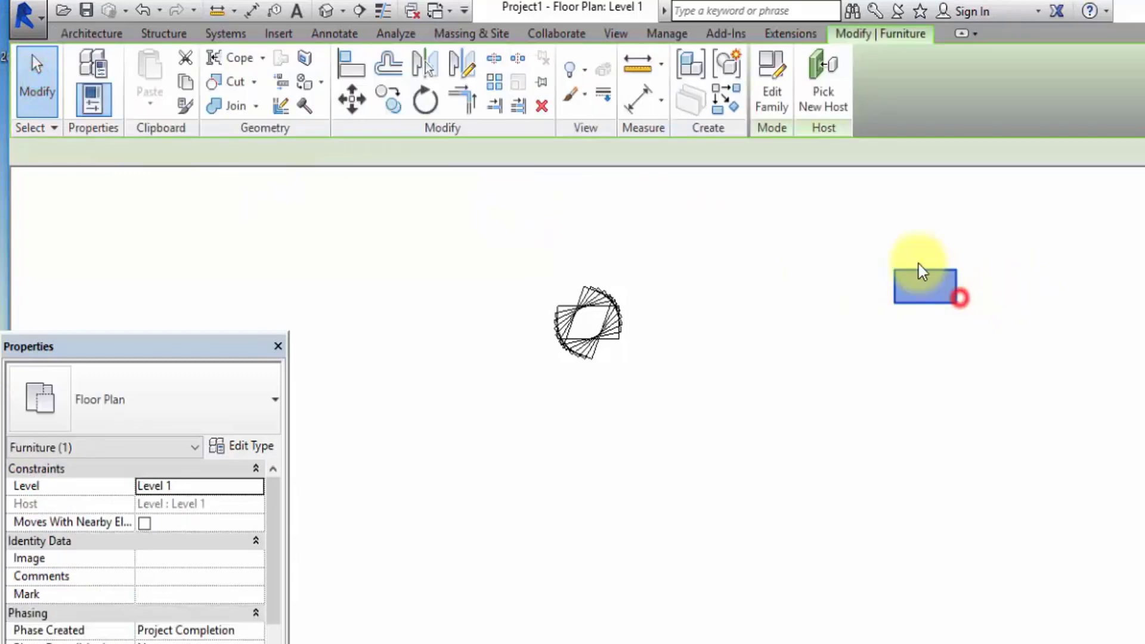
pyautogui.click(494, 82)
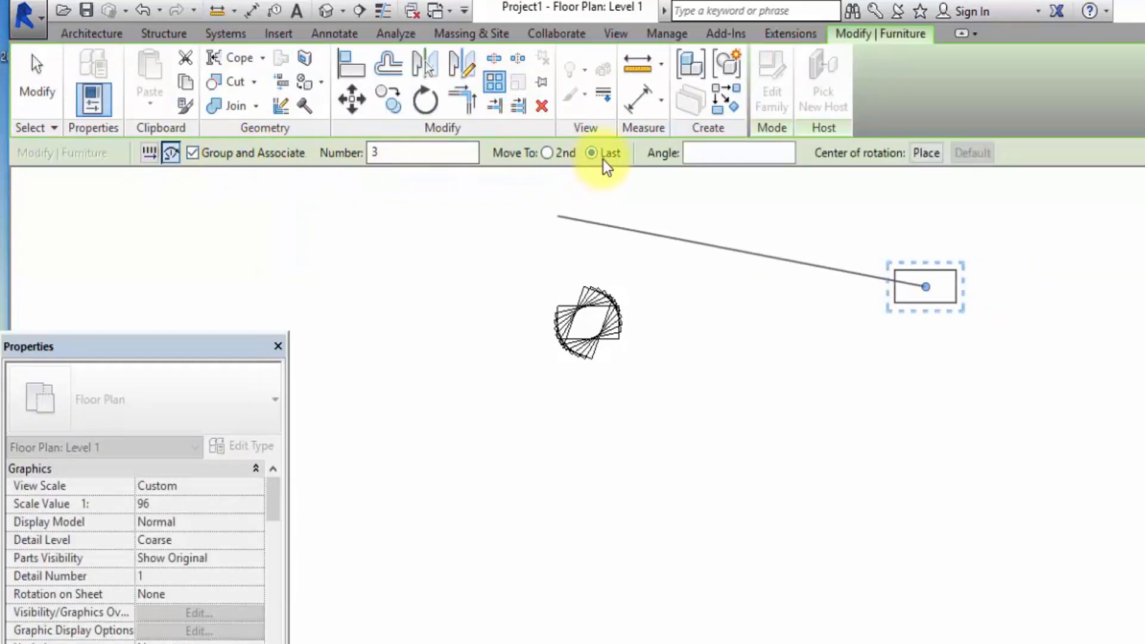
pyautogui.click(924, 154)
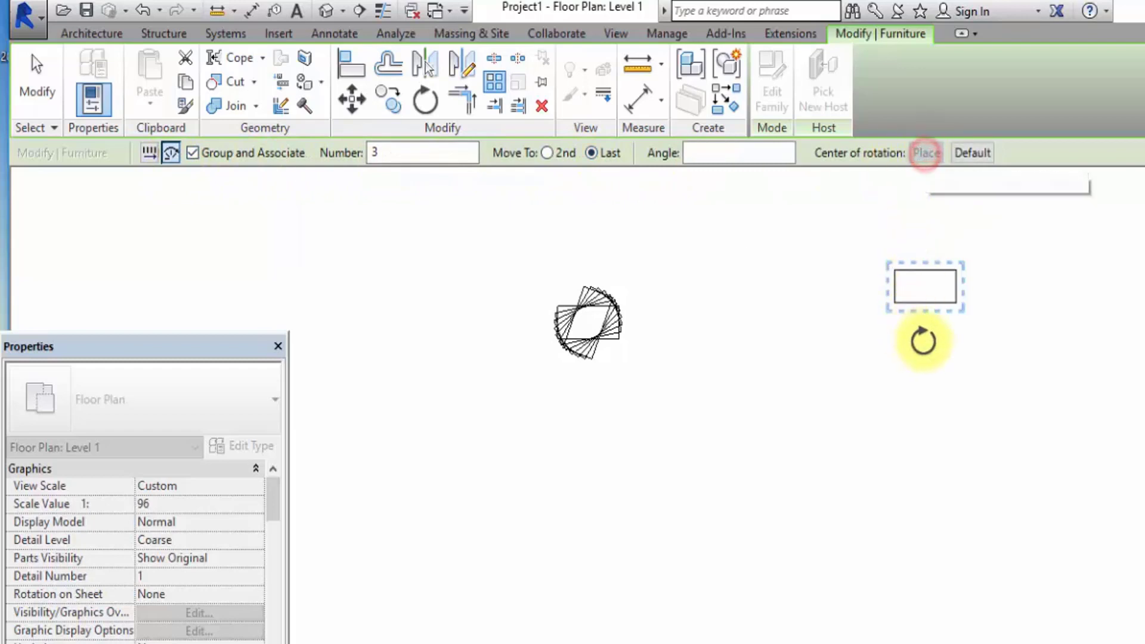
pyautogui.click(936, 465)
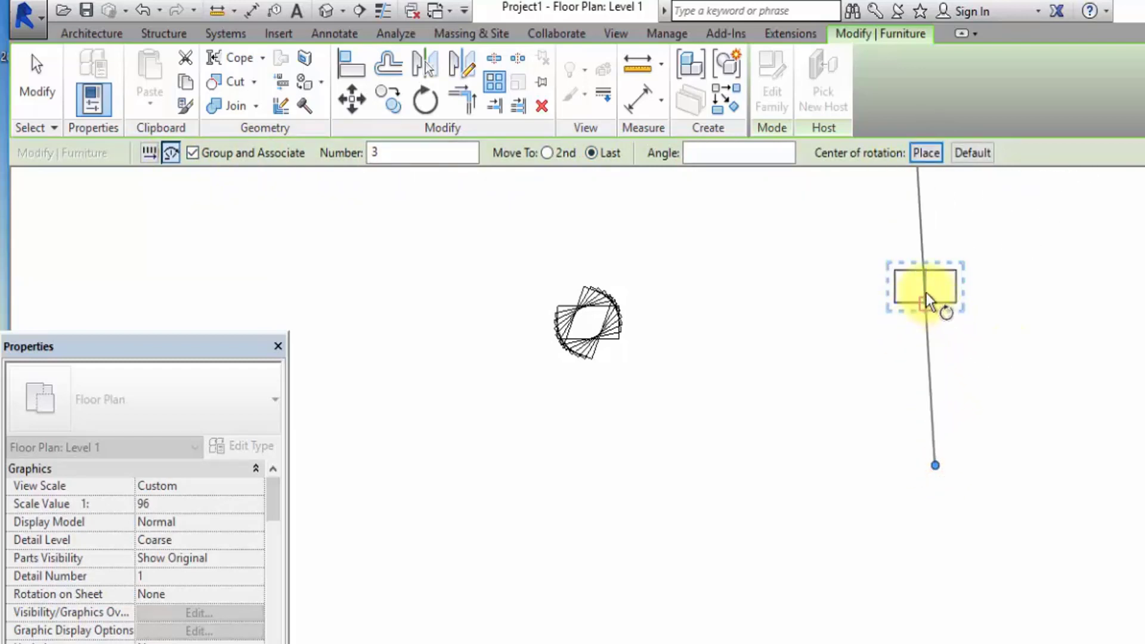
pyautogui.click(933, 230)
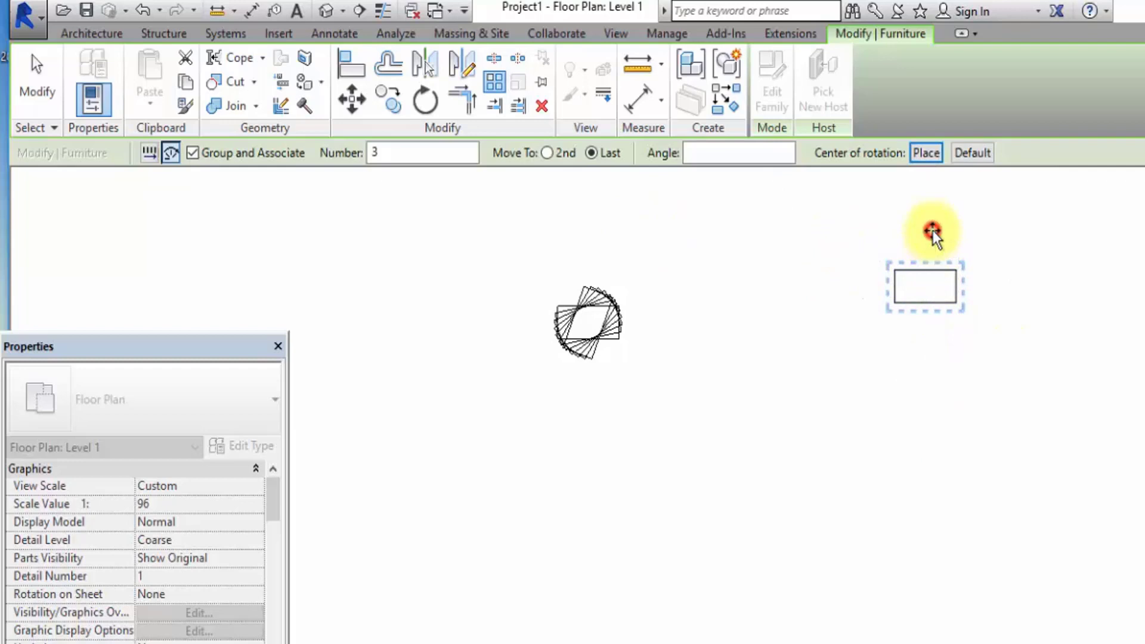
pyautogui.scroll(-2, 929, 230)
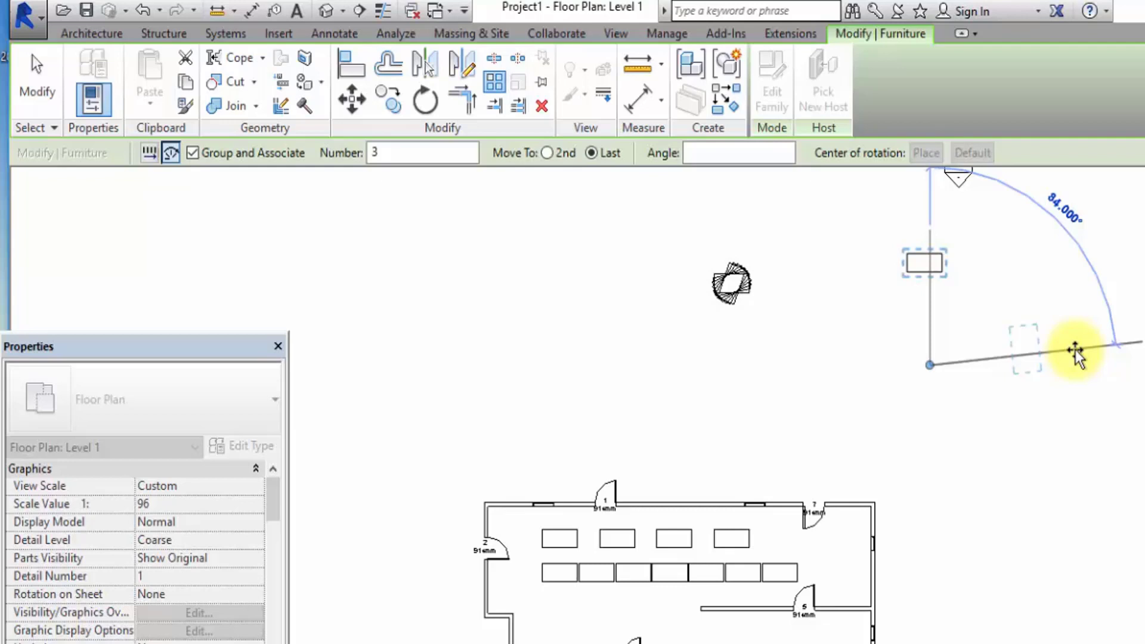
pyautogui.click(1075, 351)
pyautogui.click(1099, 245)
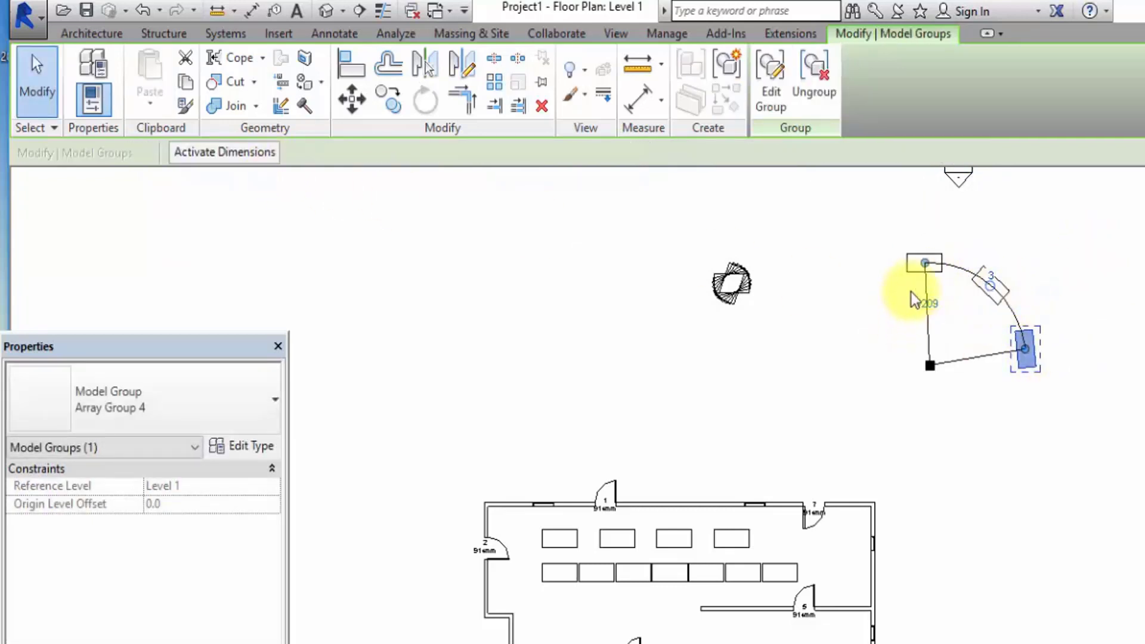
# Set the number of desks in the new radial array to 4.
pyautogui.click(992, 267)
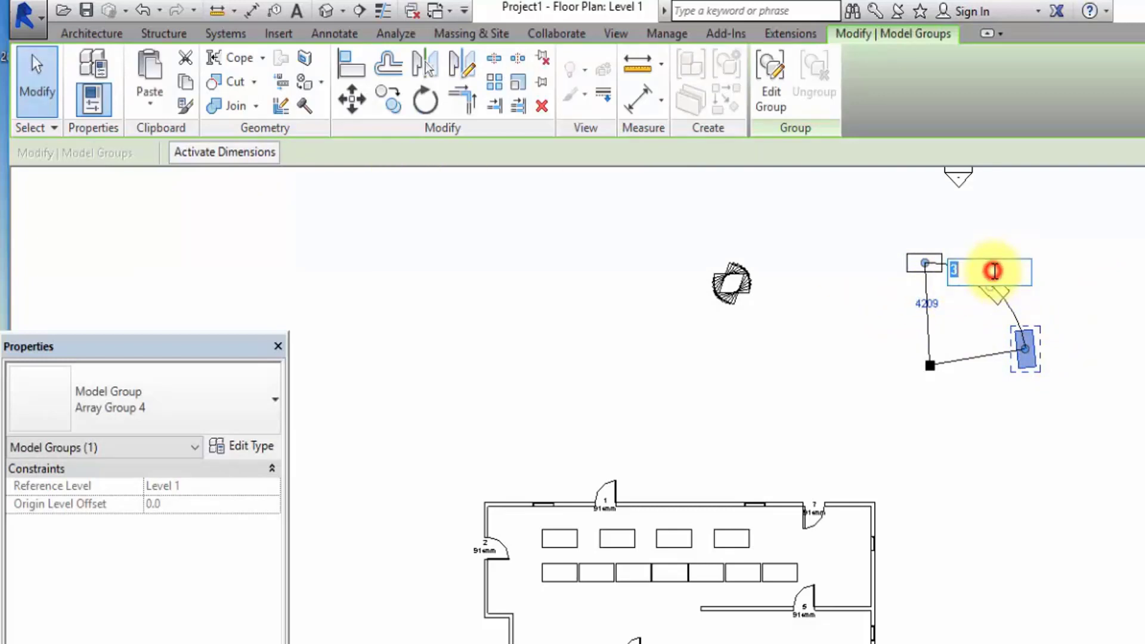
pyautogui.click(1127, 248)
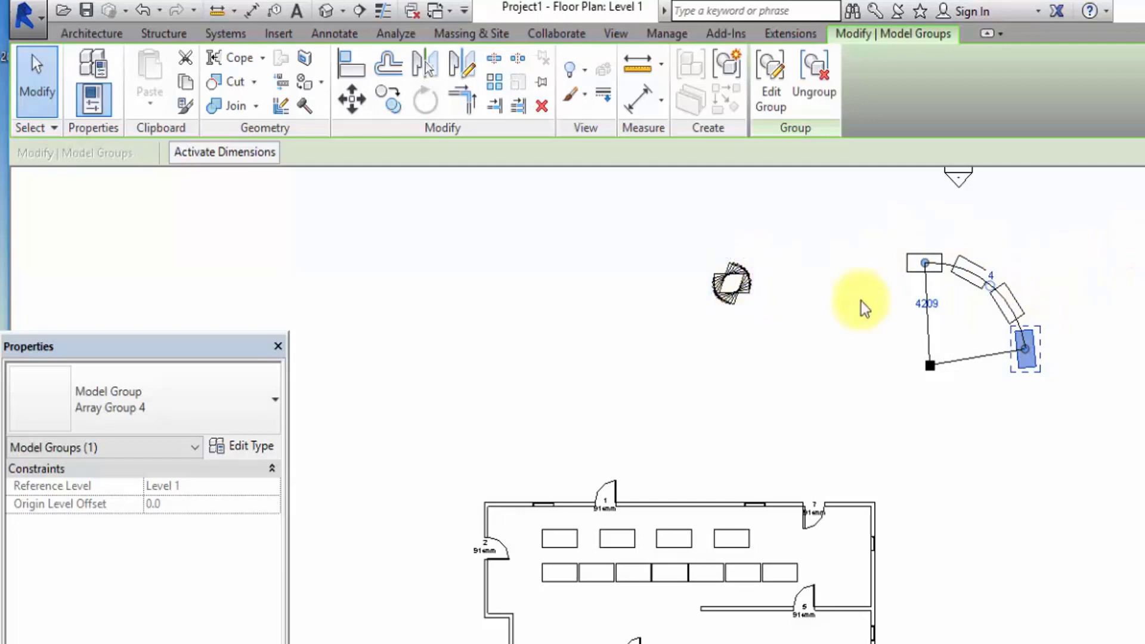
# Start another radial array from the last desk of the arc, with 3 grouped items and Move To Last.
pyautogui.click(503, 85)
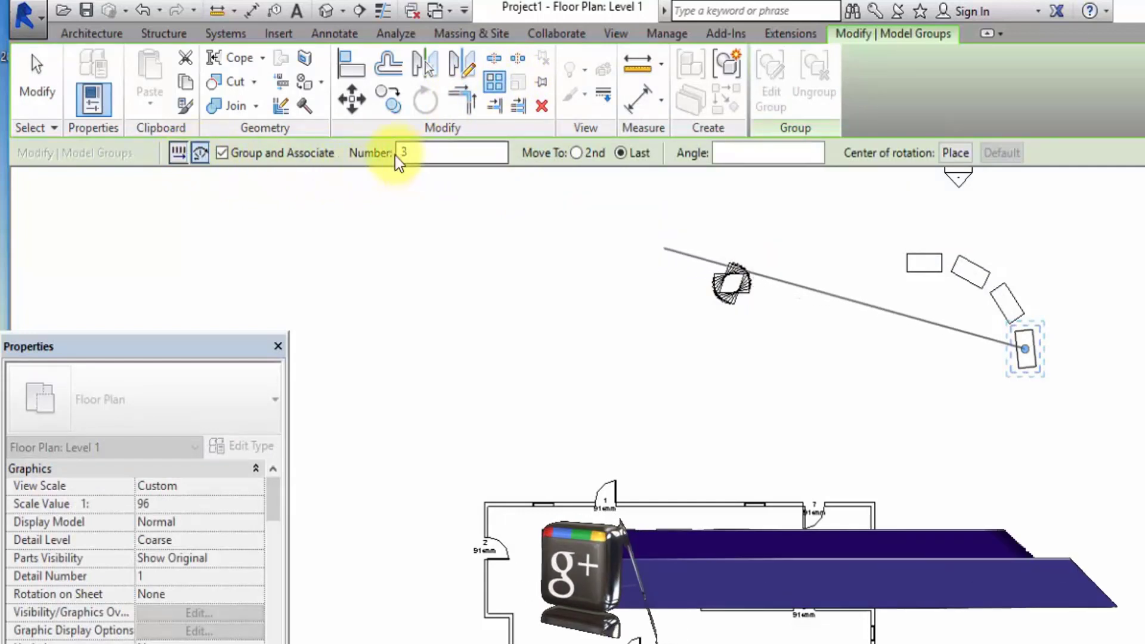
pyautogui.click(620, 153)
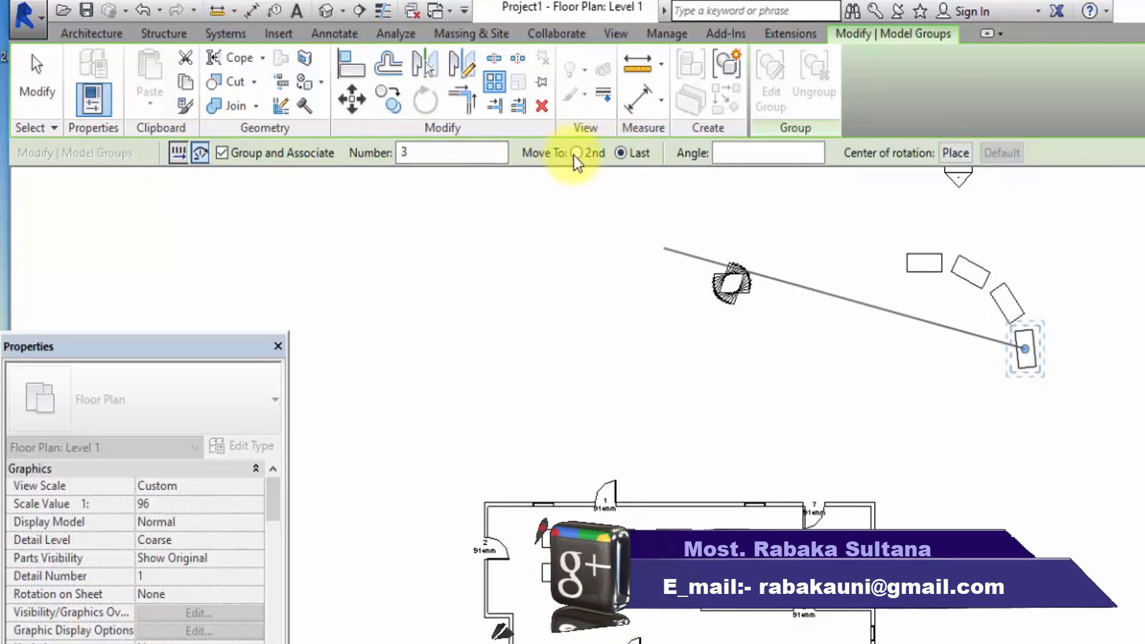